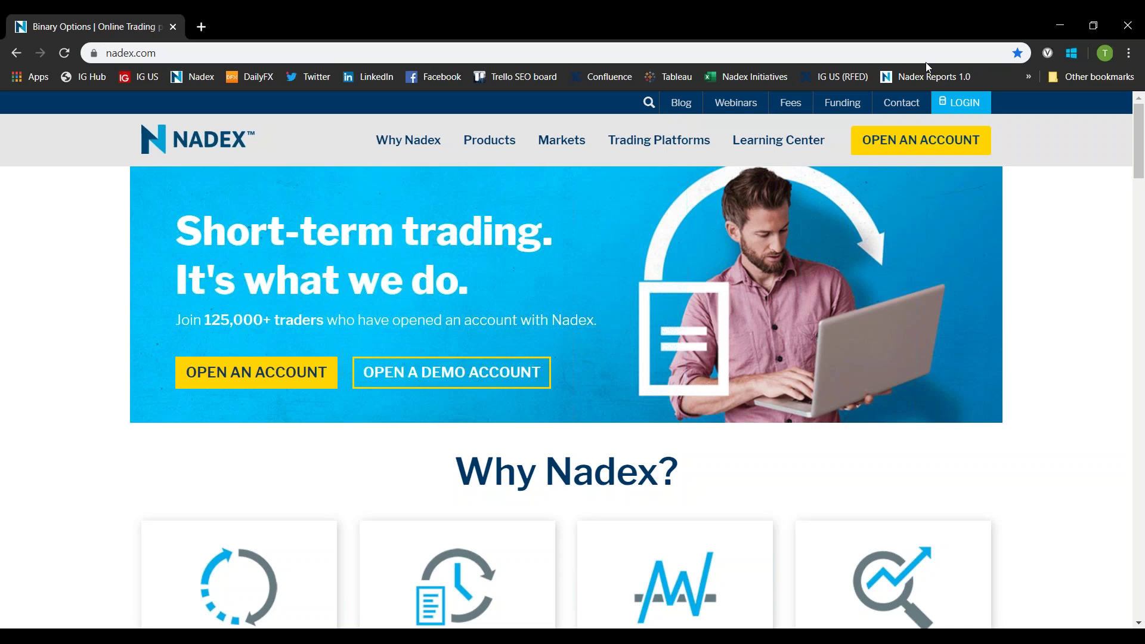
Go to the Nadex login page, choose the demo account, and join the beta platform
click(964, 107)
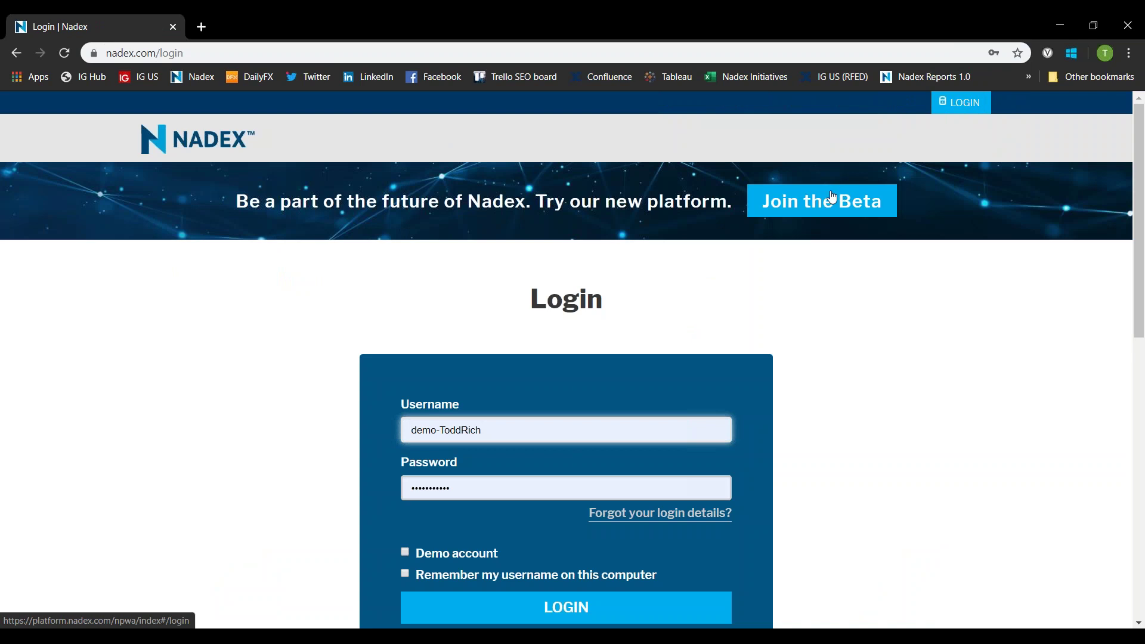
click(831, 197)
click(831, 197)
click(819, 201)
Enter the beta demo workspace and collapse the Orders/Positions panel
click(820, 201)
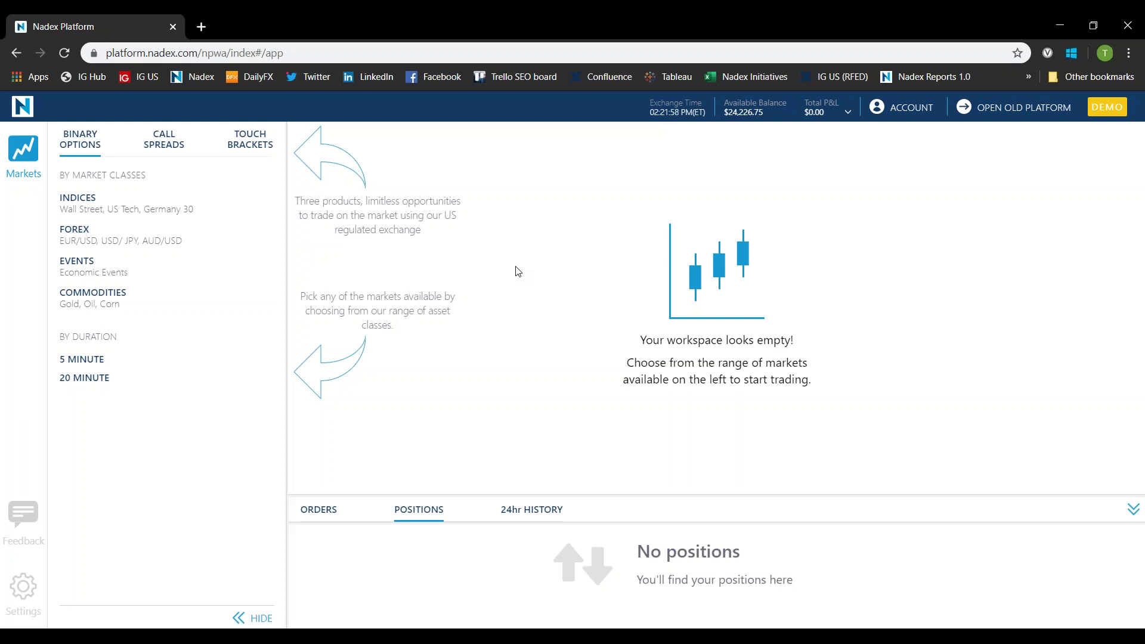
click(782, 545)
click(782, 548)
click(1124, 508)
click(250, 614)
click(1134, 511)
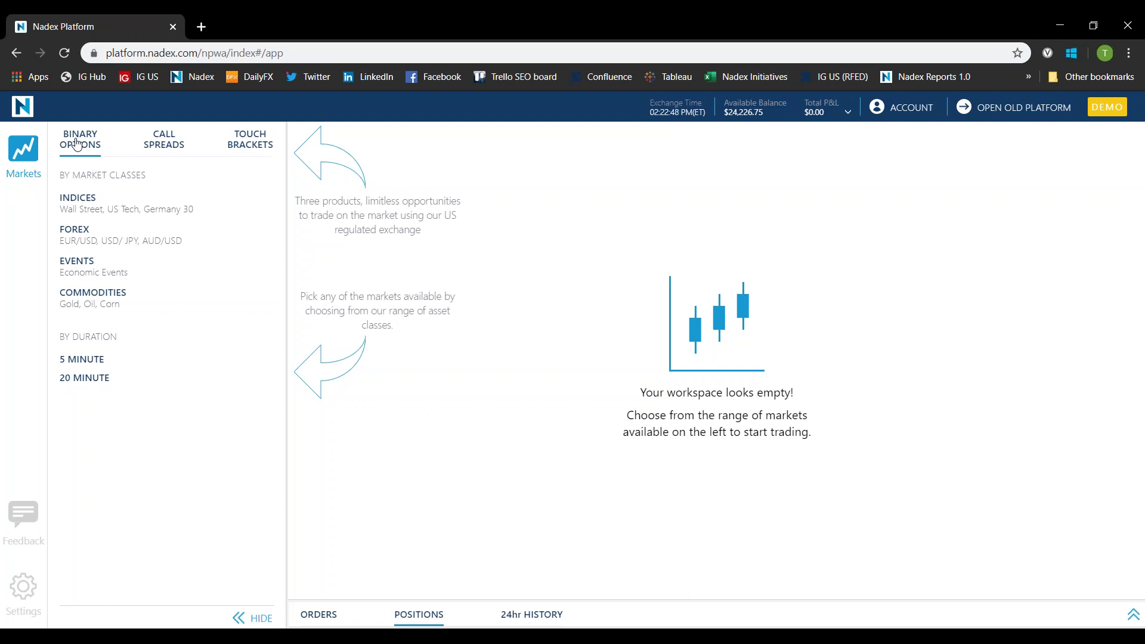
click(81, 360)
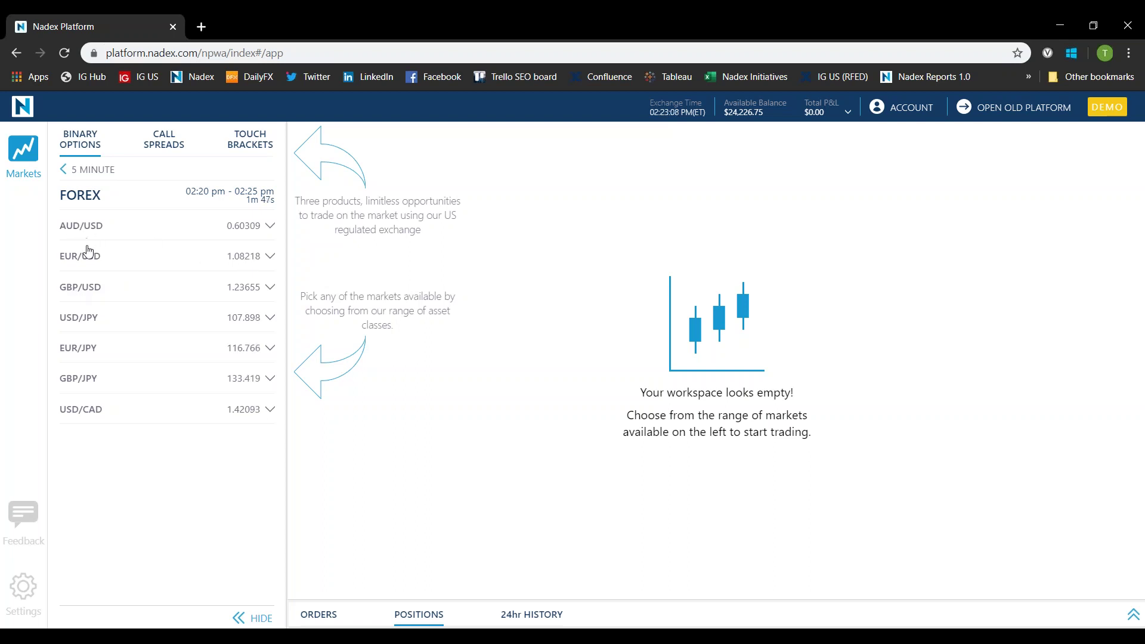
click(89, 174)
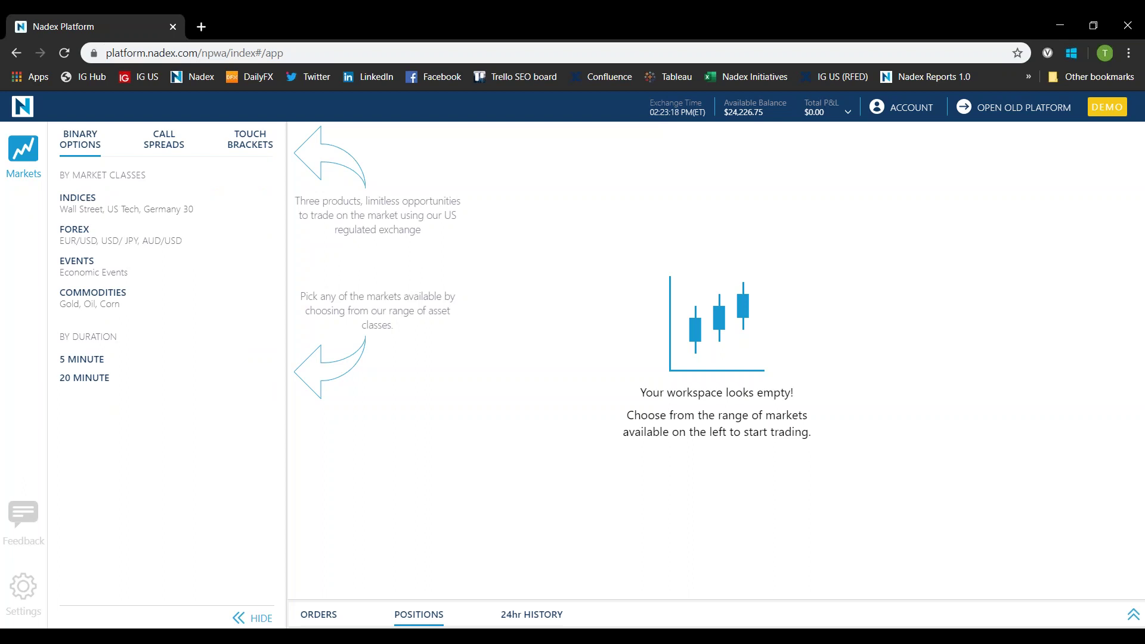
click(90, 380)
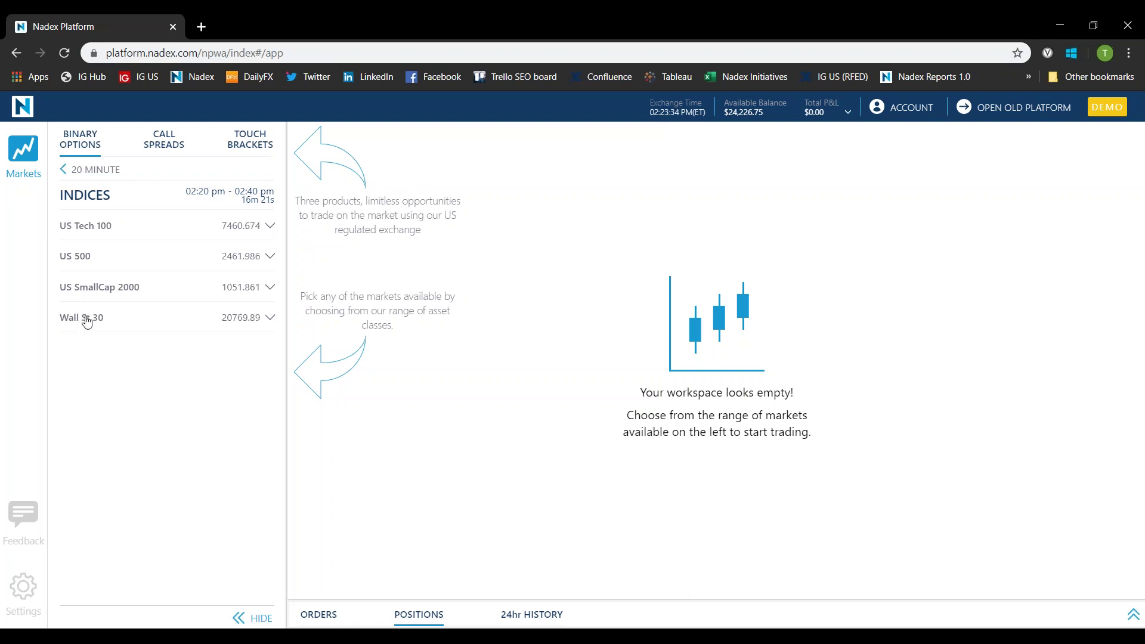
click(63, 170)
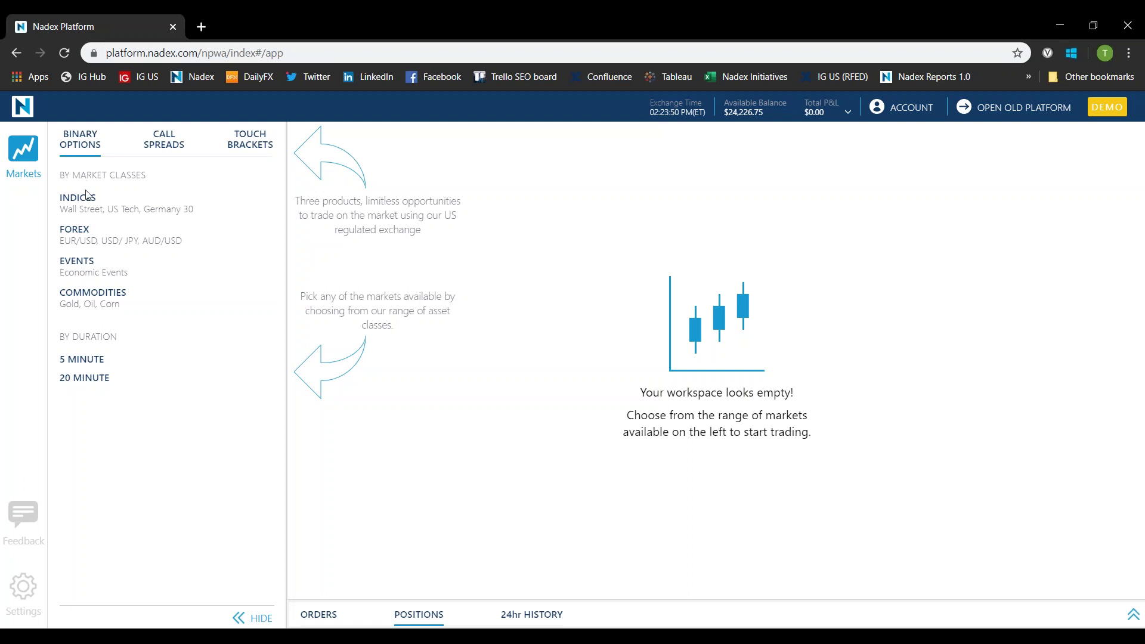
Under Indices, expand the US 500 Weekly row to show its strike ladder
click(83, 205)
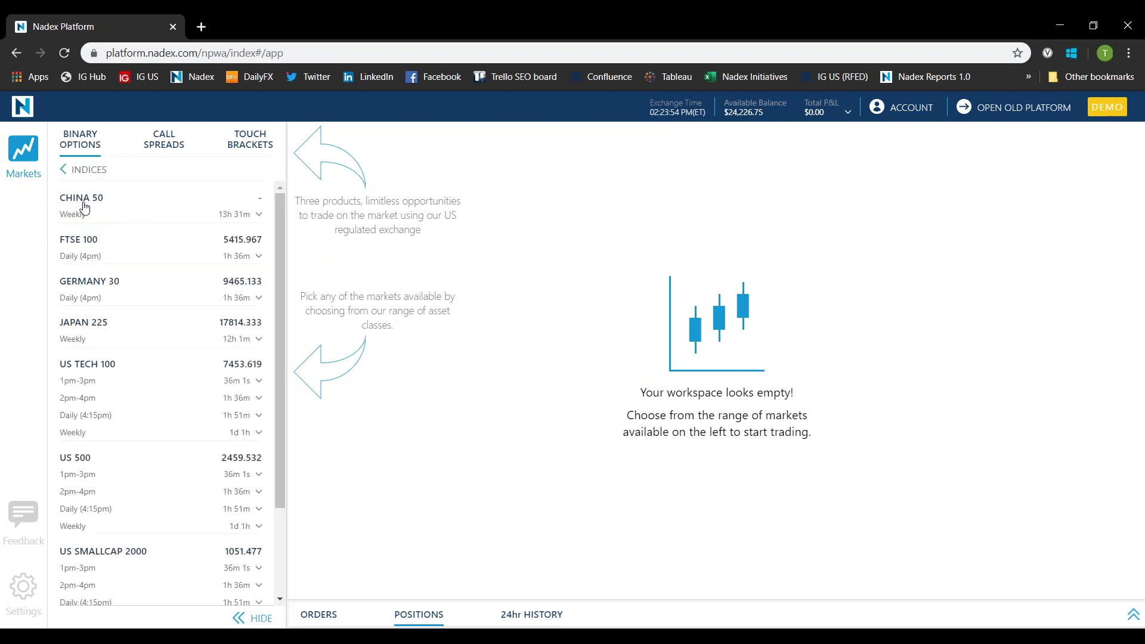
scroll(102, 327, down, 2)
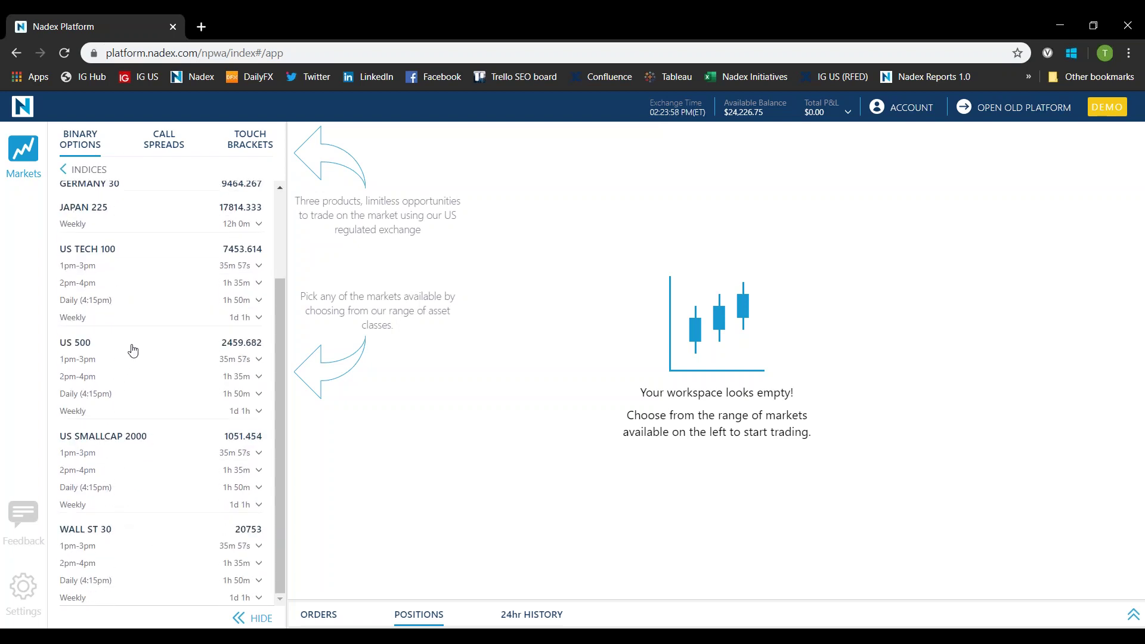
scroll(132, 350, up, 1)
scroll(133, 350, up, 1)
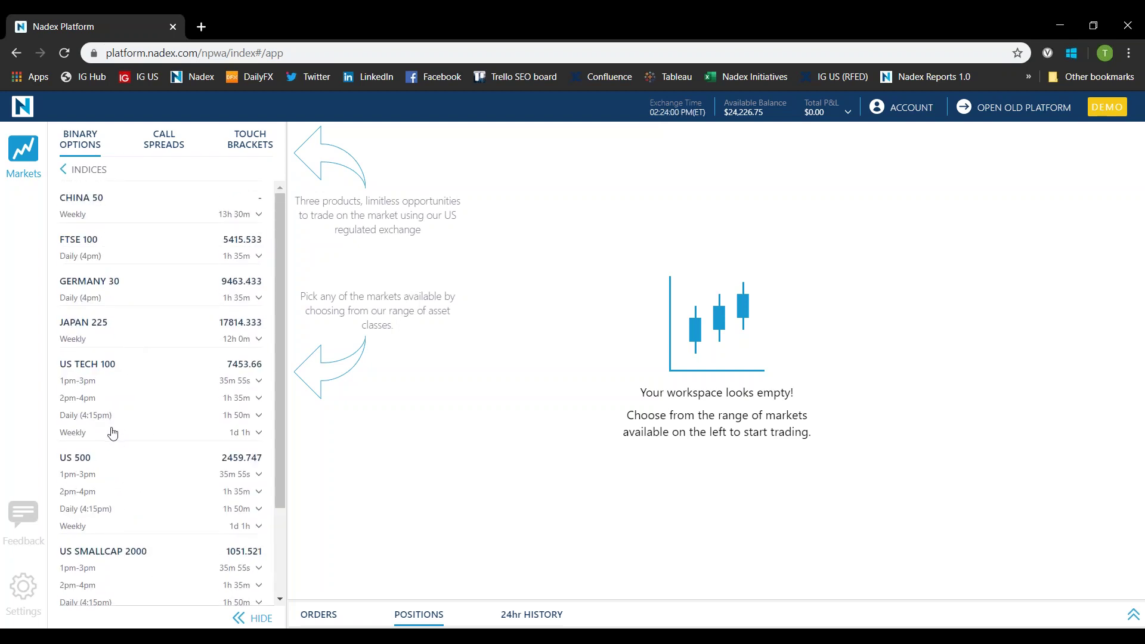
scroll(112, 433, down, 1)
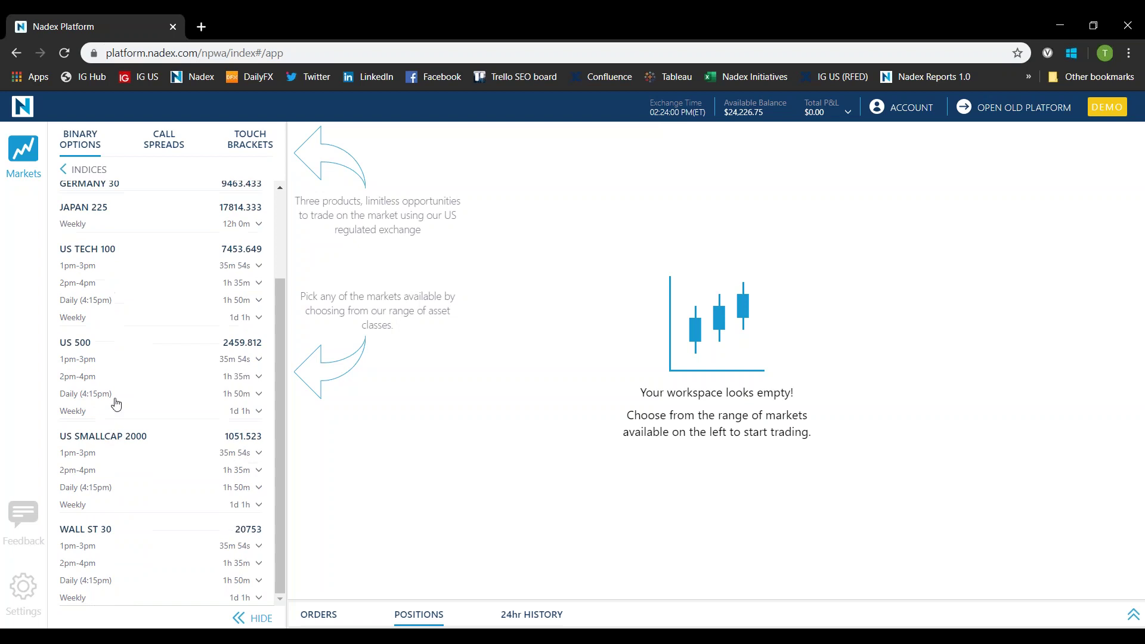
click(90, 349)
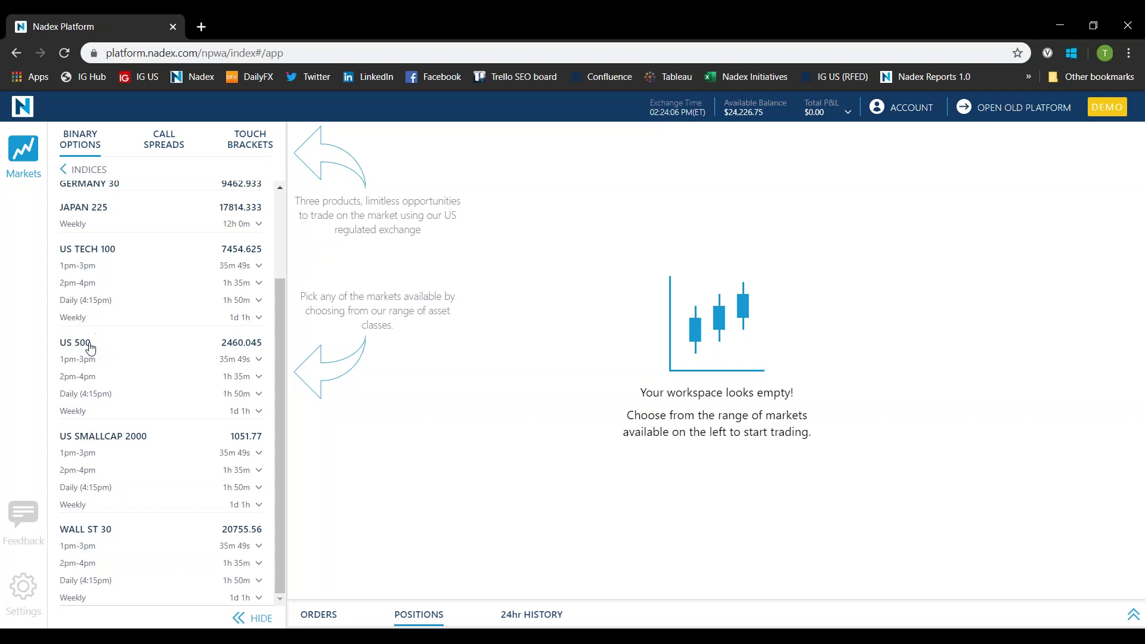
click(79, 373)
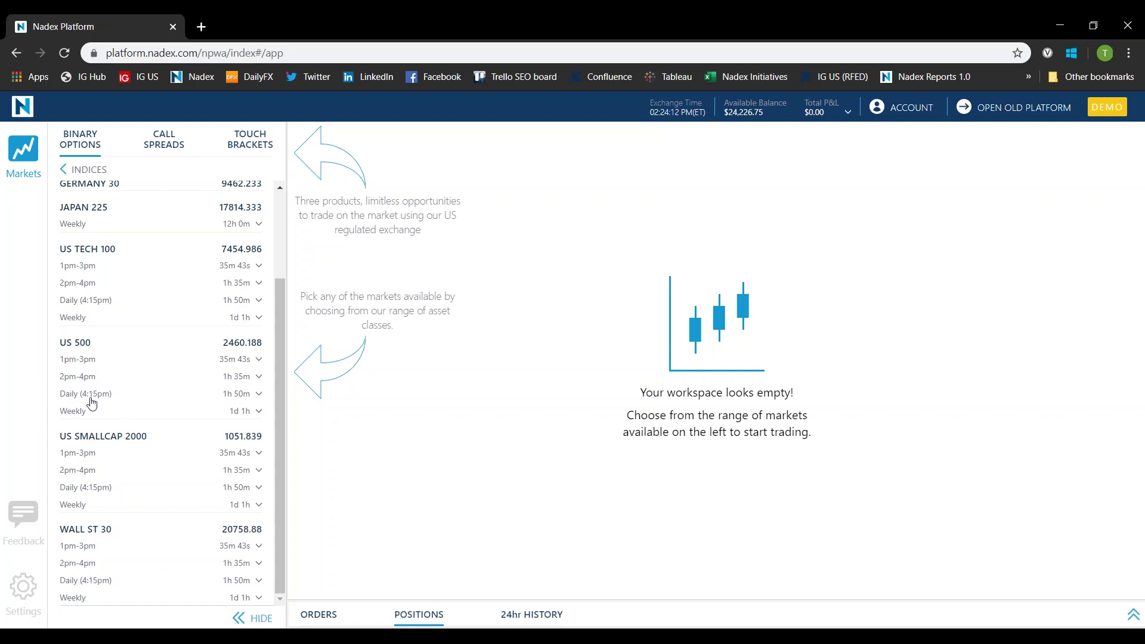
click(93, 397)
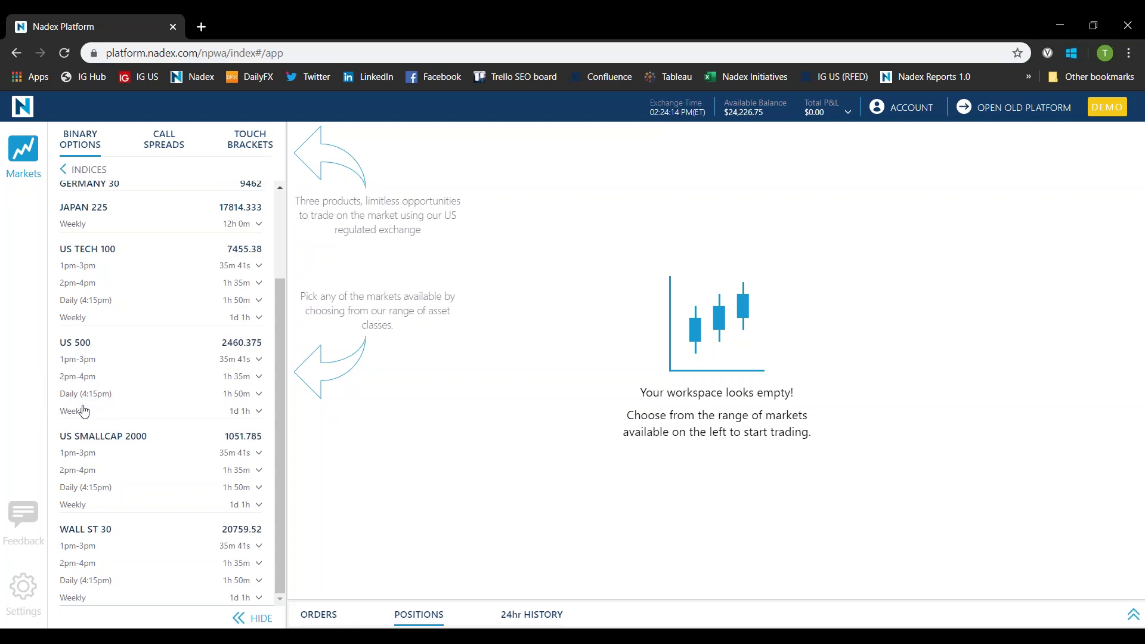
click(78, 415)
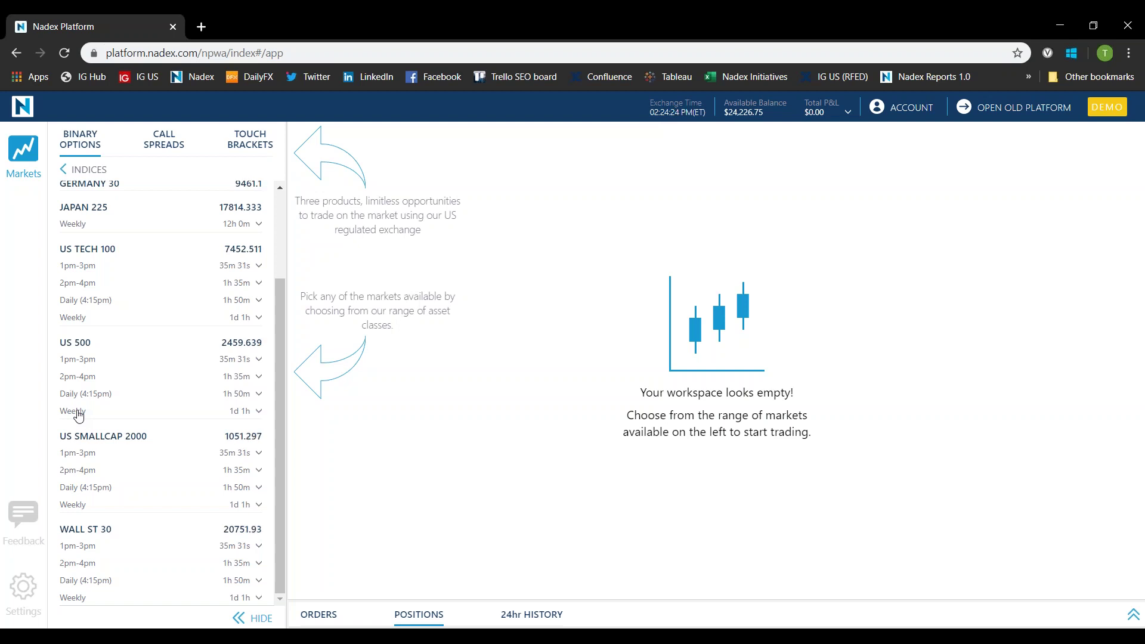
click(78, 415)
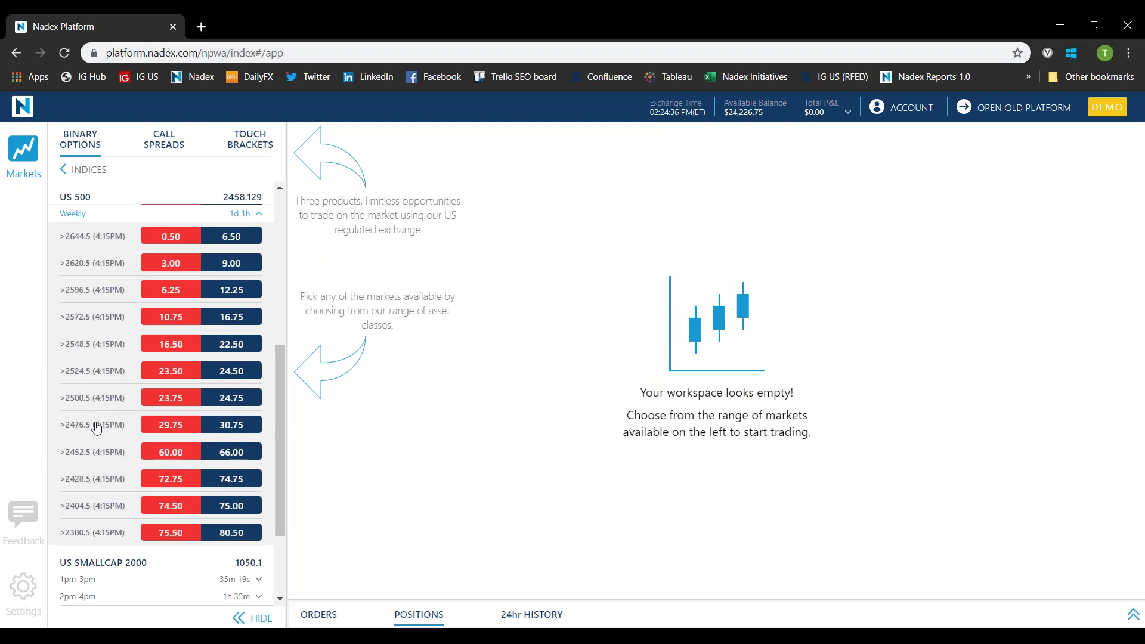
Open the US 500 >2476.5 (4:15PM) chart and ticket, and hide the markets list
click(92, 429)
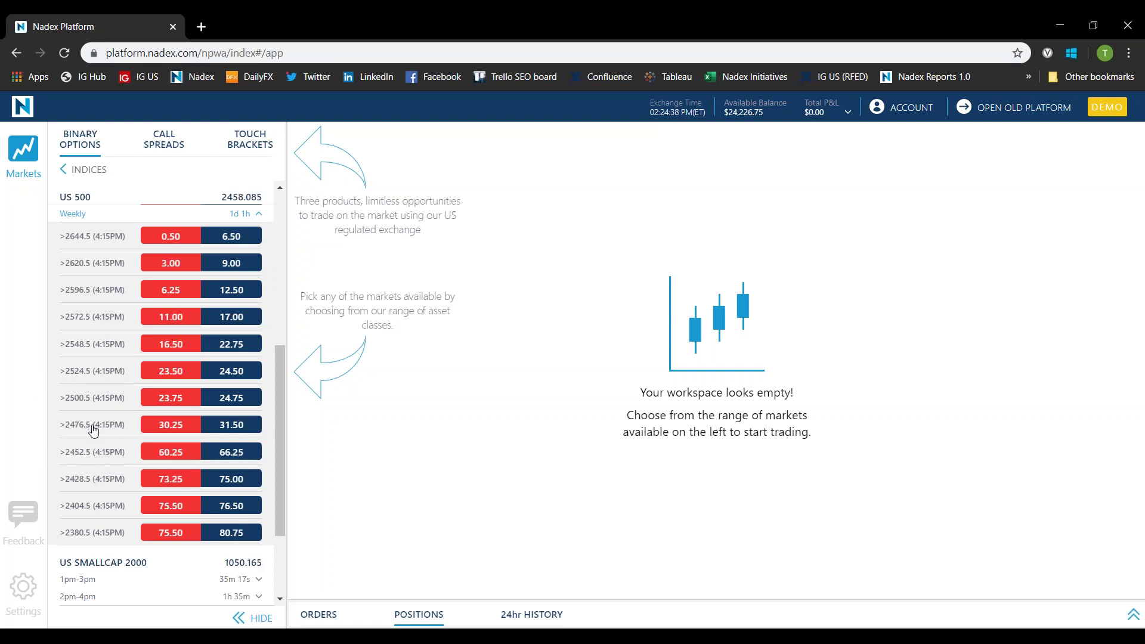
click(92, 428)
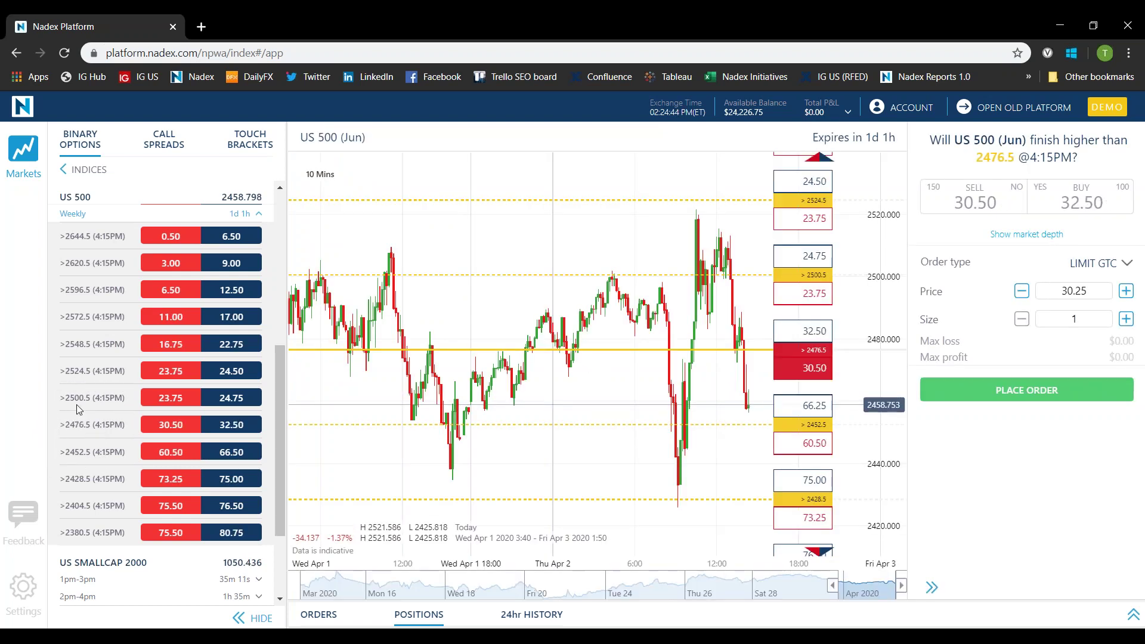
click(262, 621)
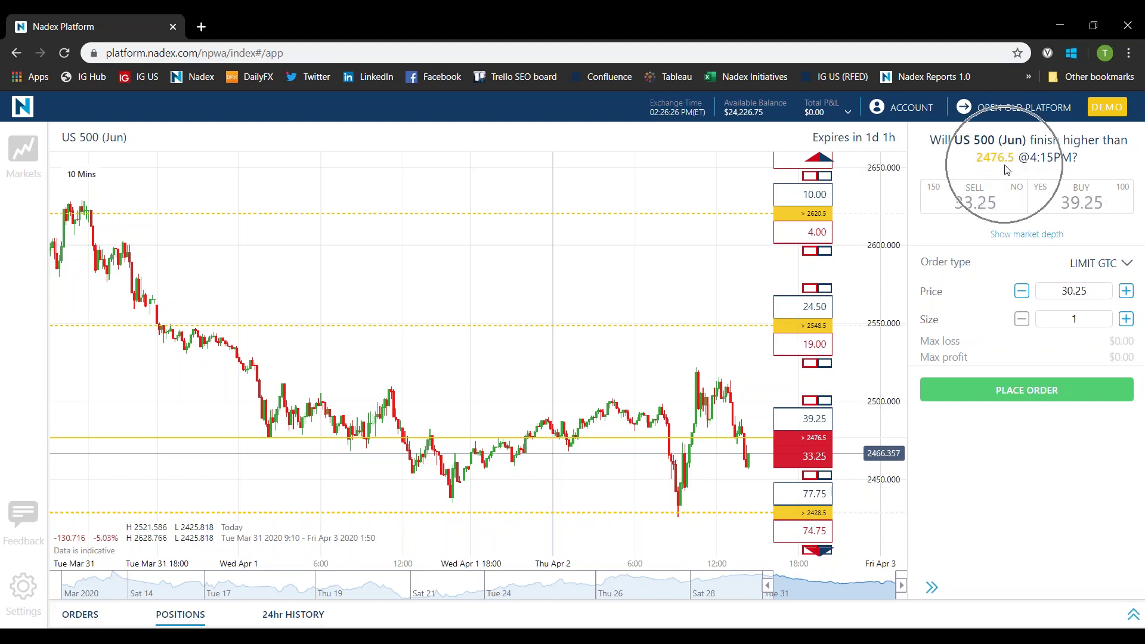
click(1005, 170)
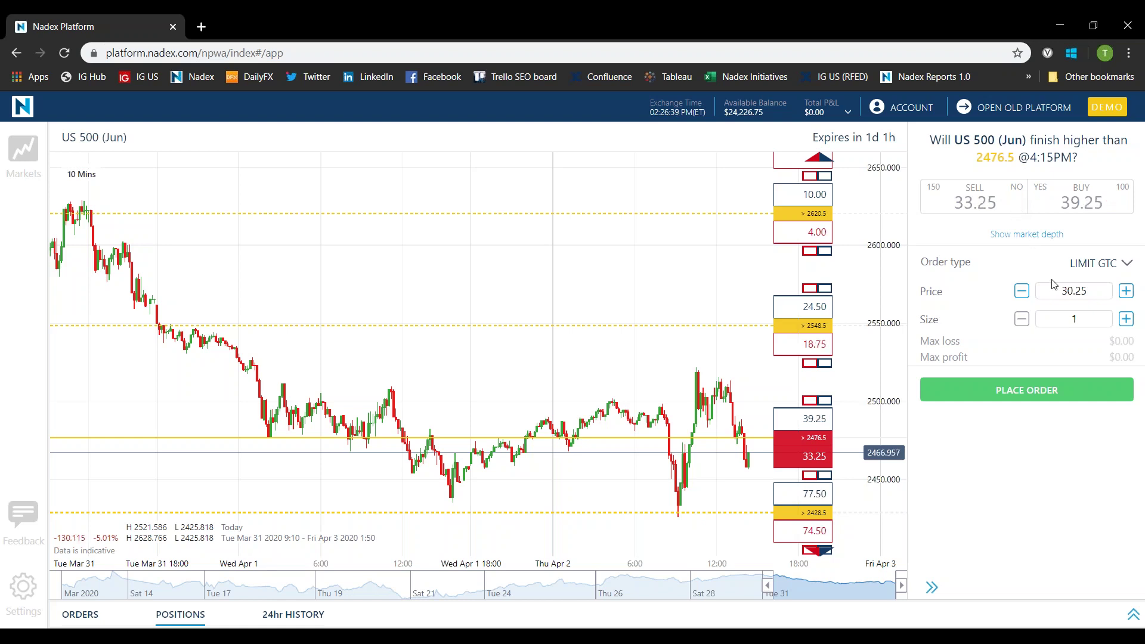
Set the >2476.5 ticket to buy one contract at a 35 limit price
click(1078, 197)
click(964, 207)
double_click(1059, 289)
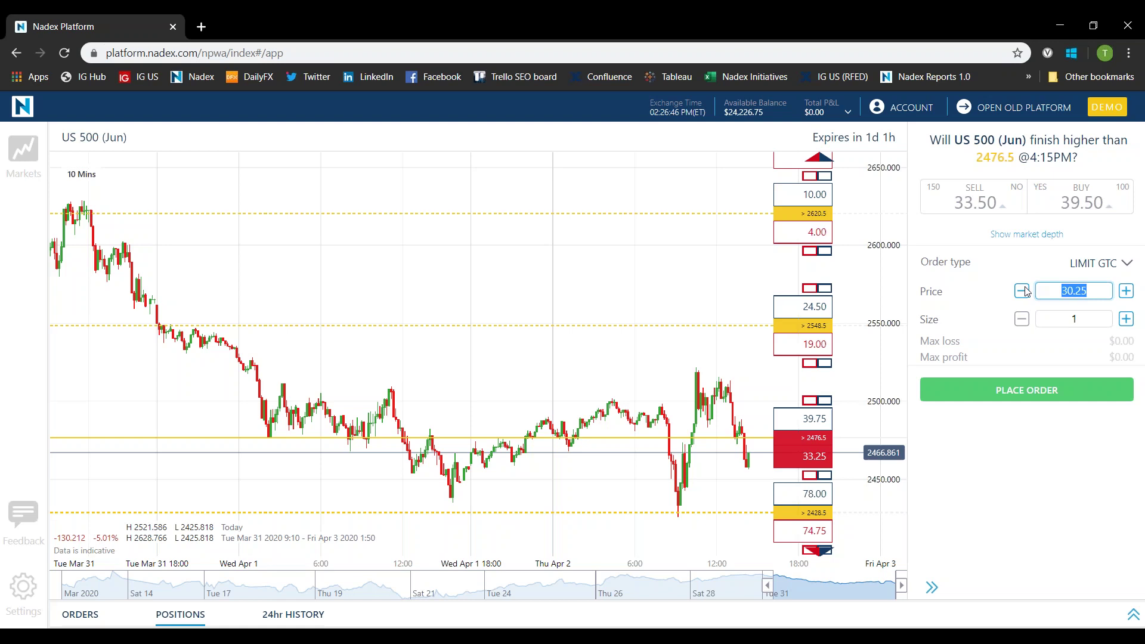
text(35)
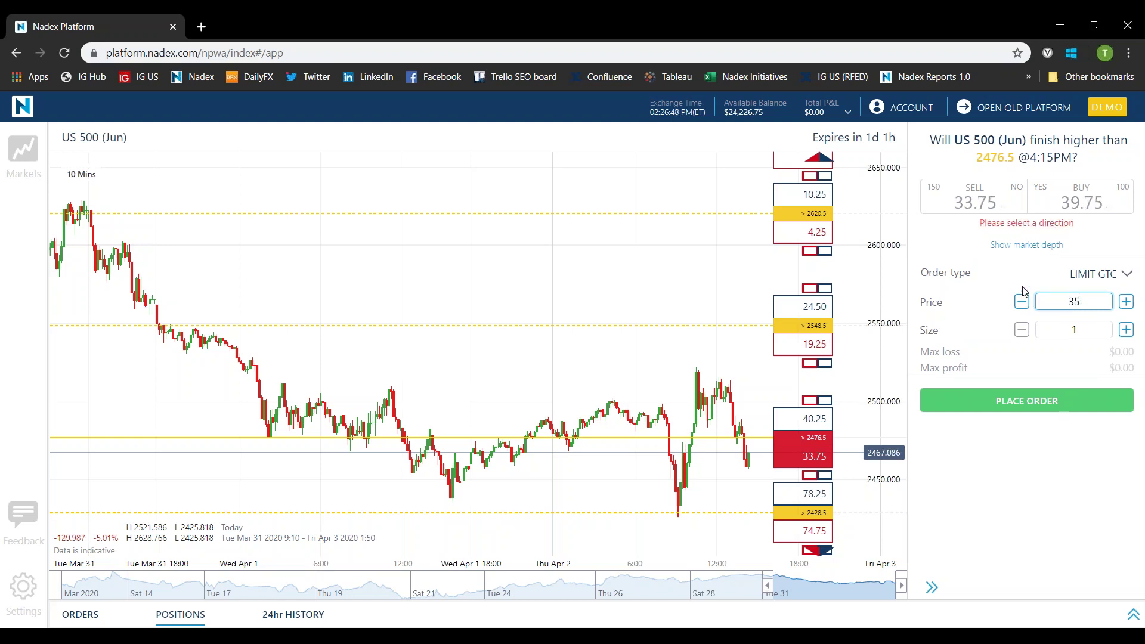
click(1073, 200)
drag(1089, 296, 1035, 292)
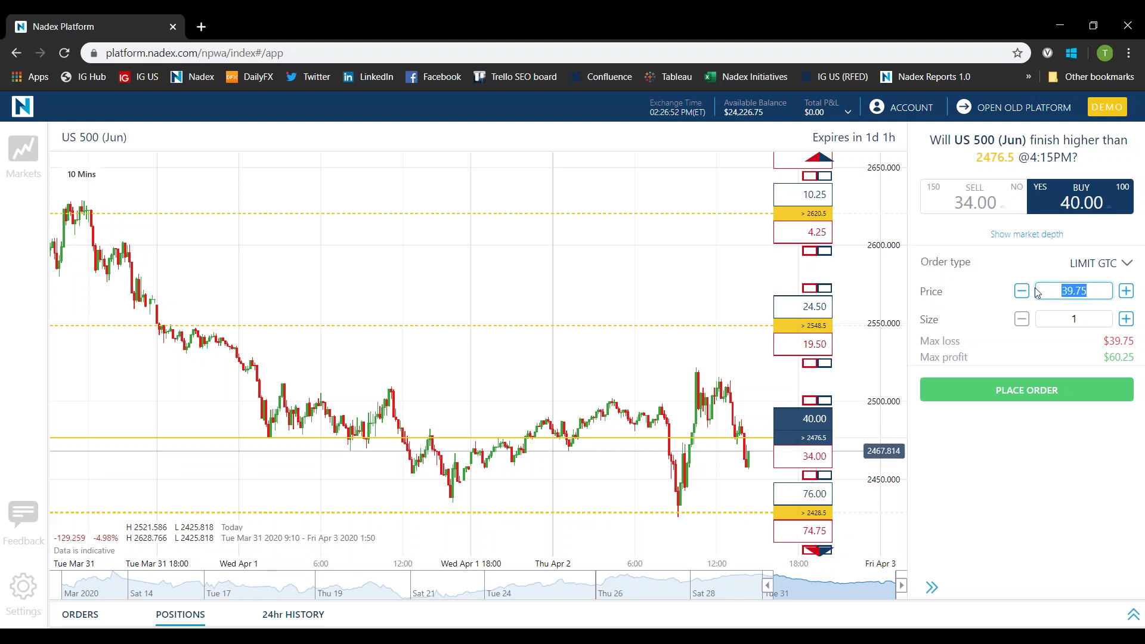
text(35)
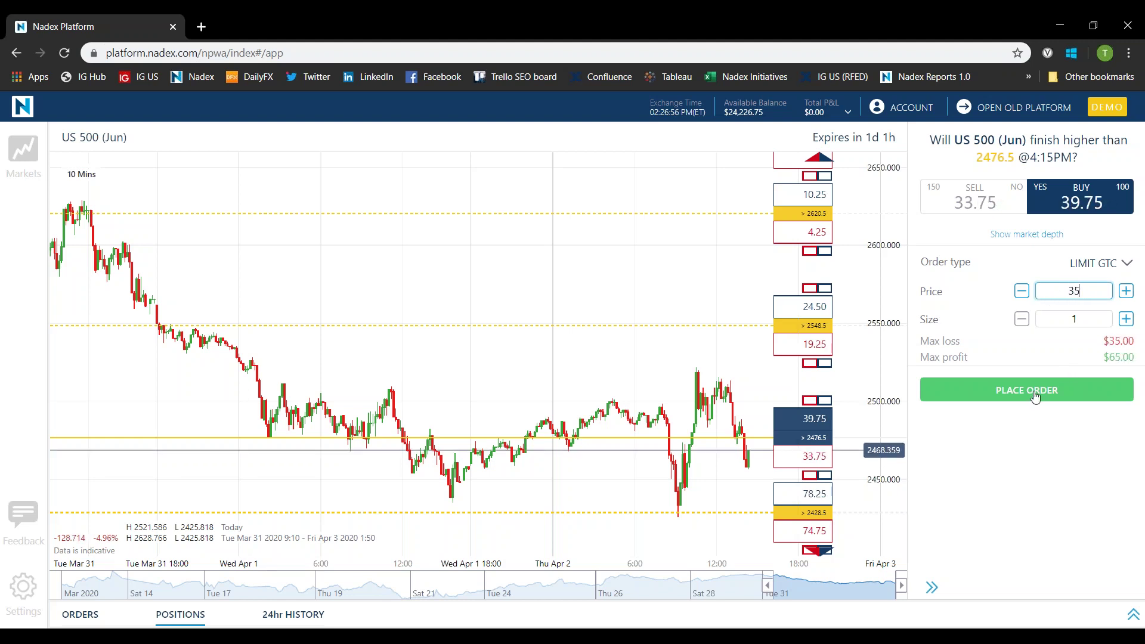
Place the 35 limit buy order and review the ticket's Max loss and Max profit
click(1035, 396)
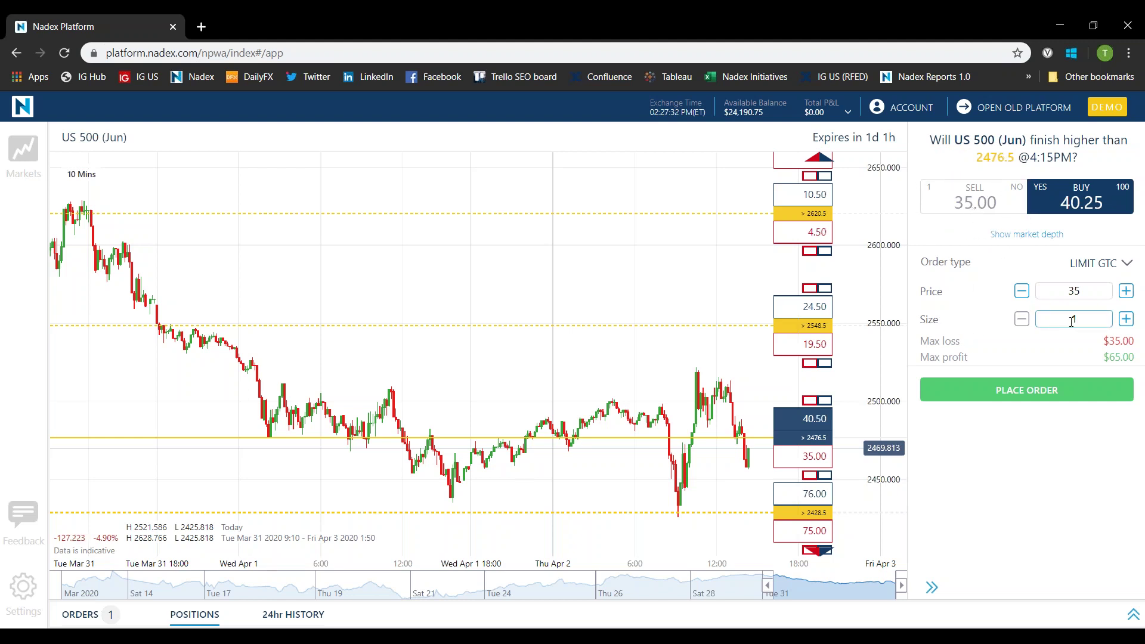
click(1105, 341)
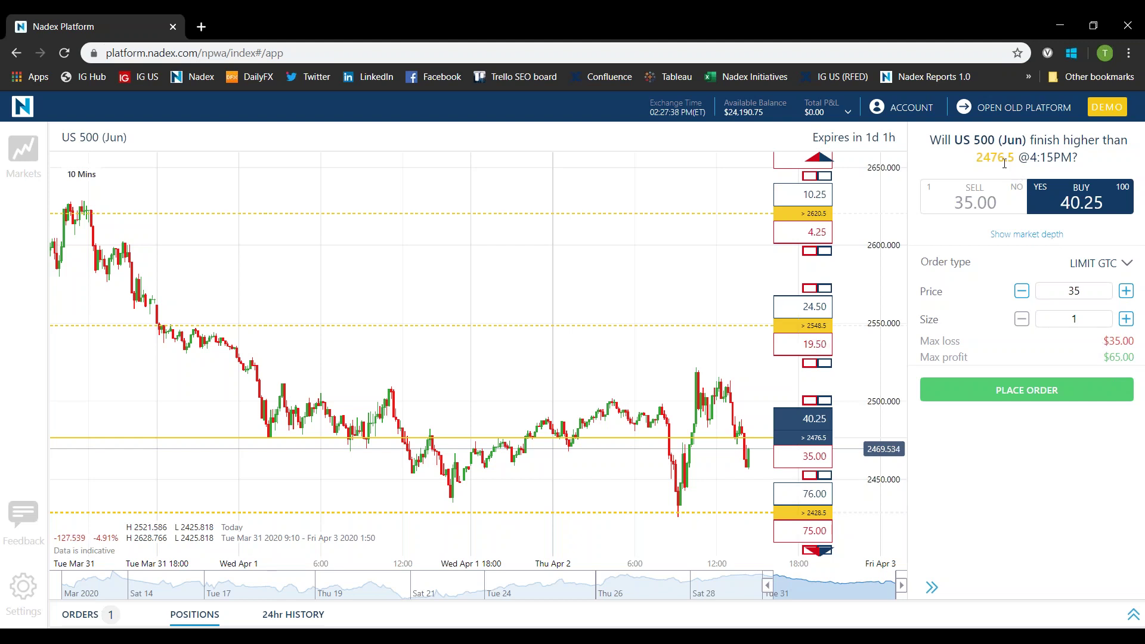
click(994, 154)
click(1102, 360)
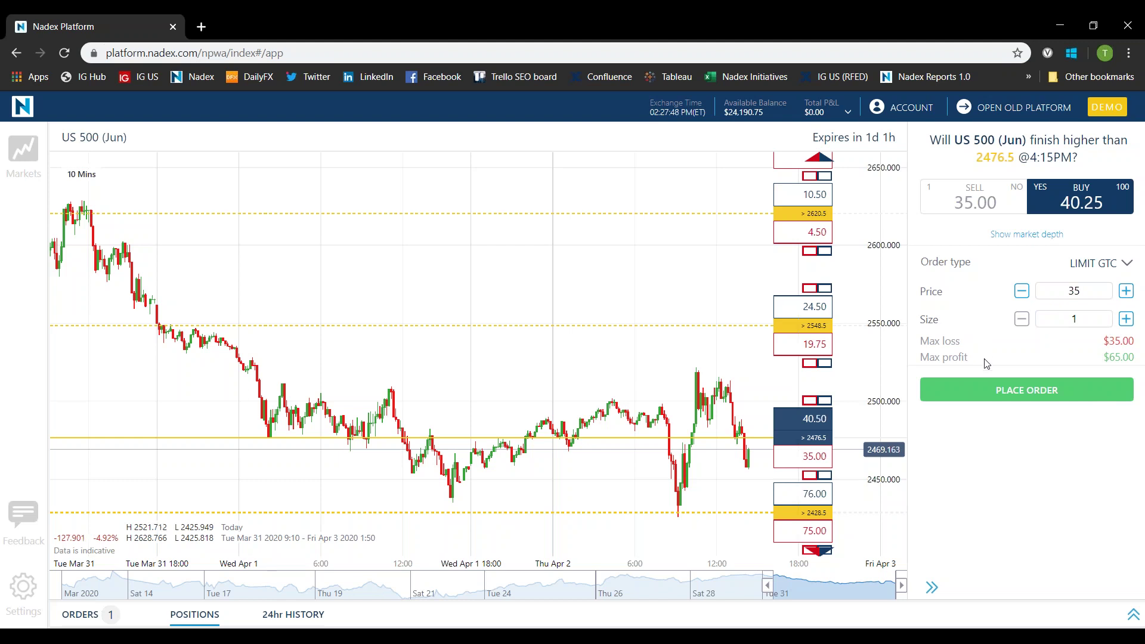
click(1095, 357)
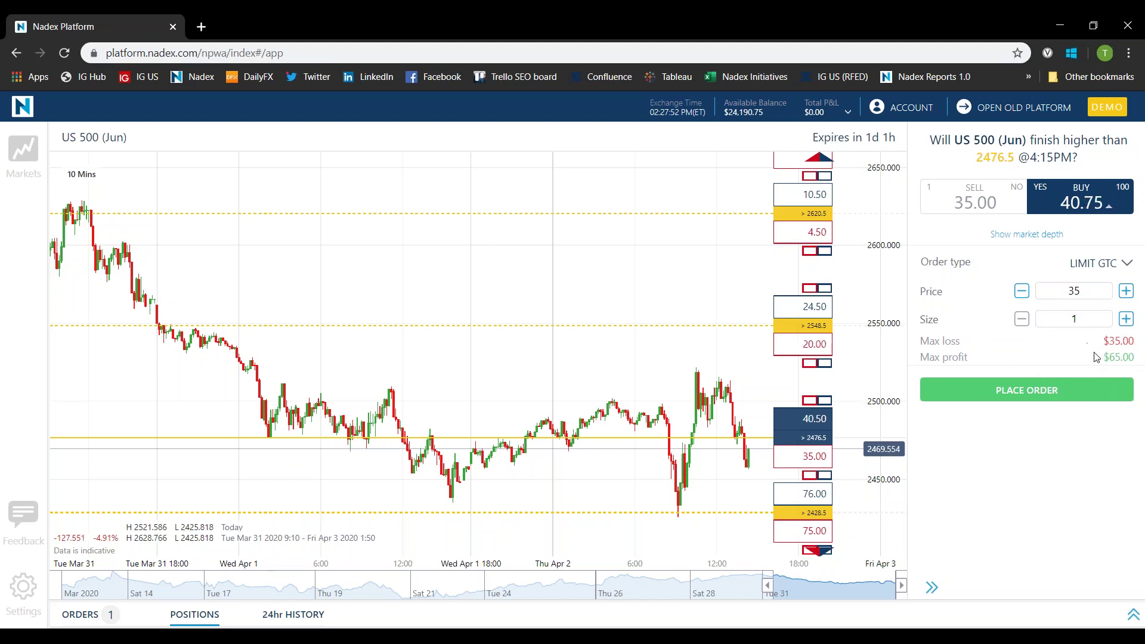
click(1095, 357)
click(1095, 356)
click(1095, 357)
Buy one contract at the 40.50 ask and dismiss the Order Received banner
click(1074, 204)
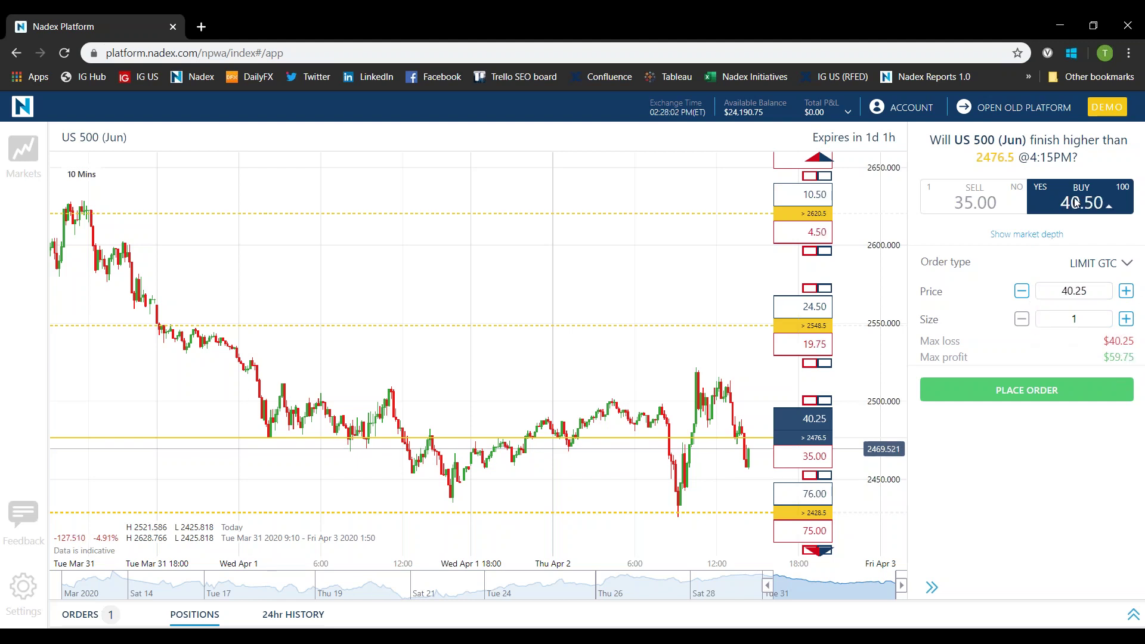
click(1080, 204)
click(1074, 393)
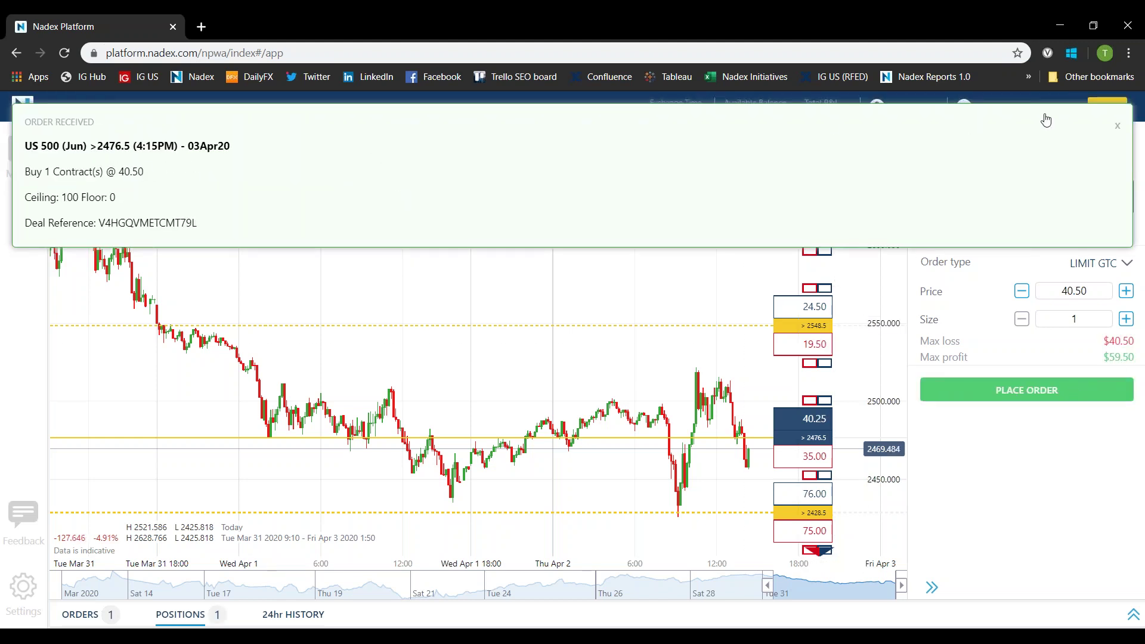
click(1114, 128)
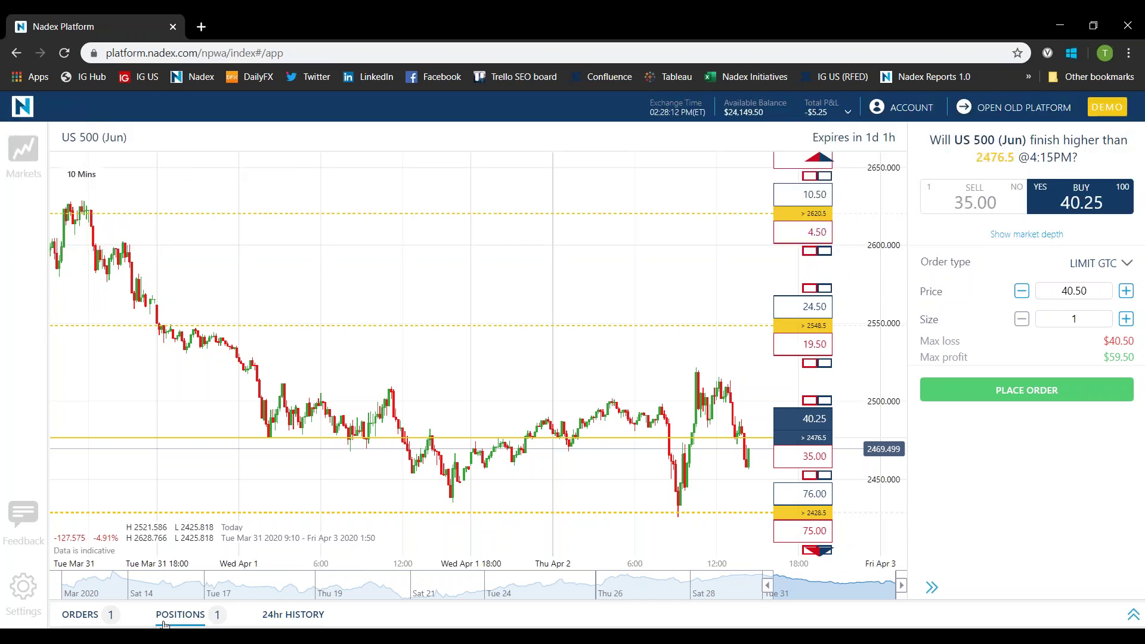
Review the Orders and Positions lists, collapse the panel, and refresh the price to 41.00
click(1133, 614)
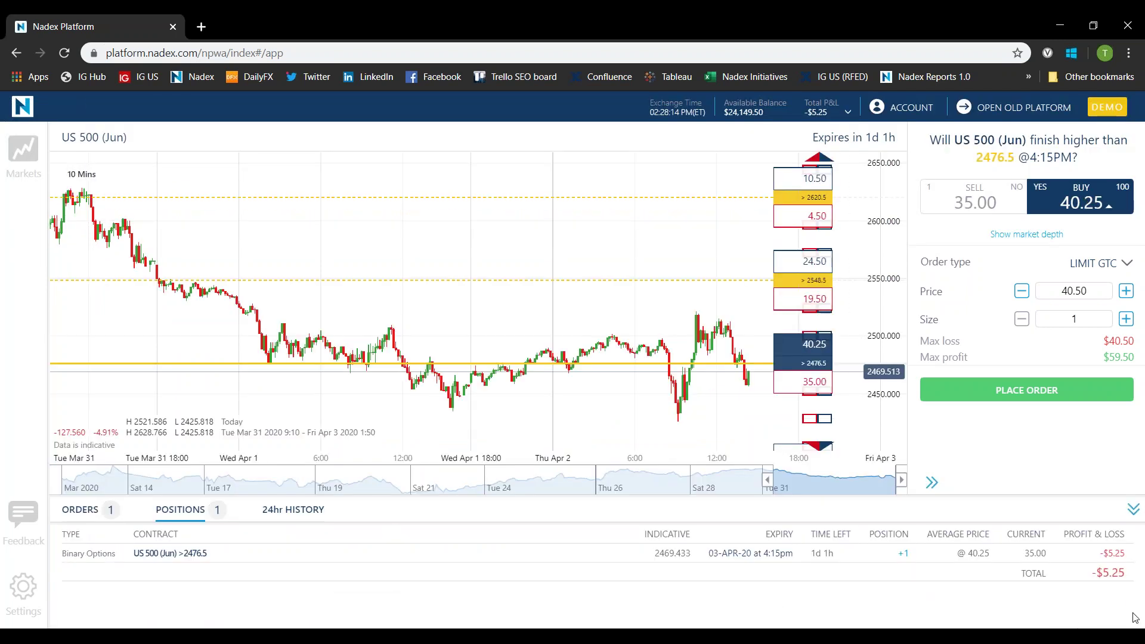
click(87, 512)
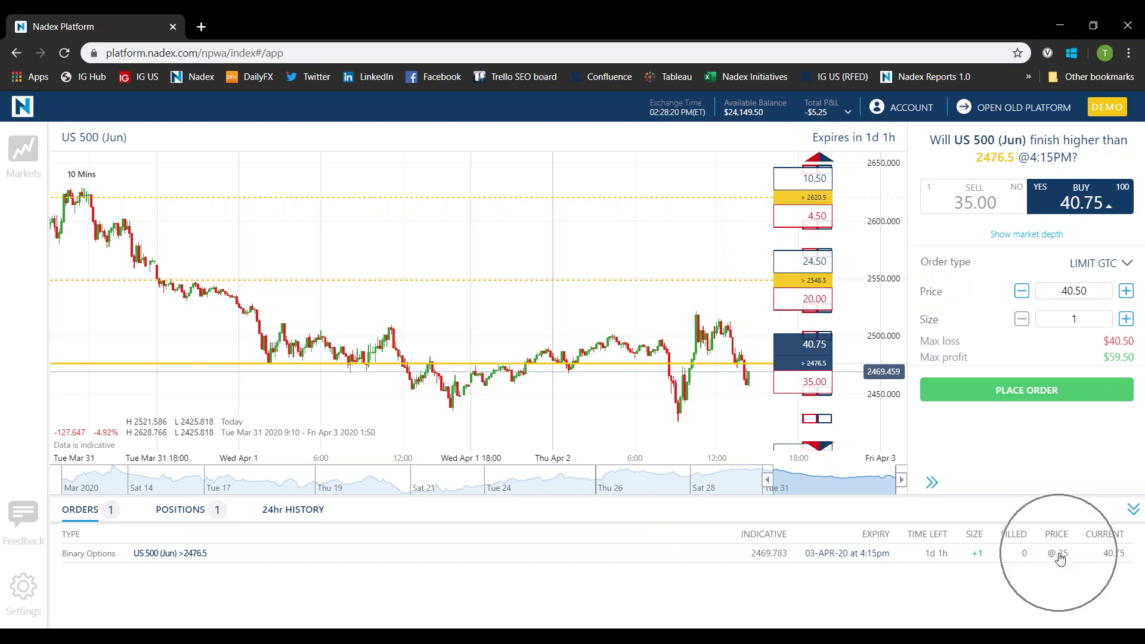
click(179, 511)
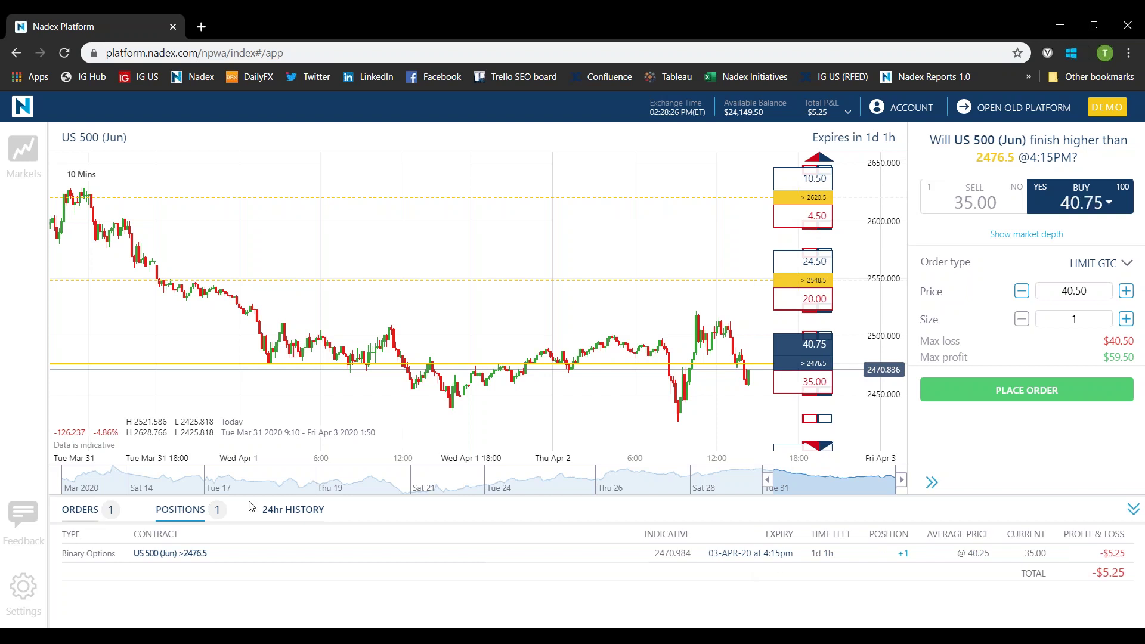
click(1135, 510)
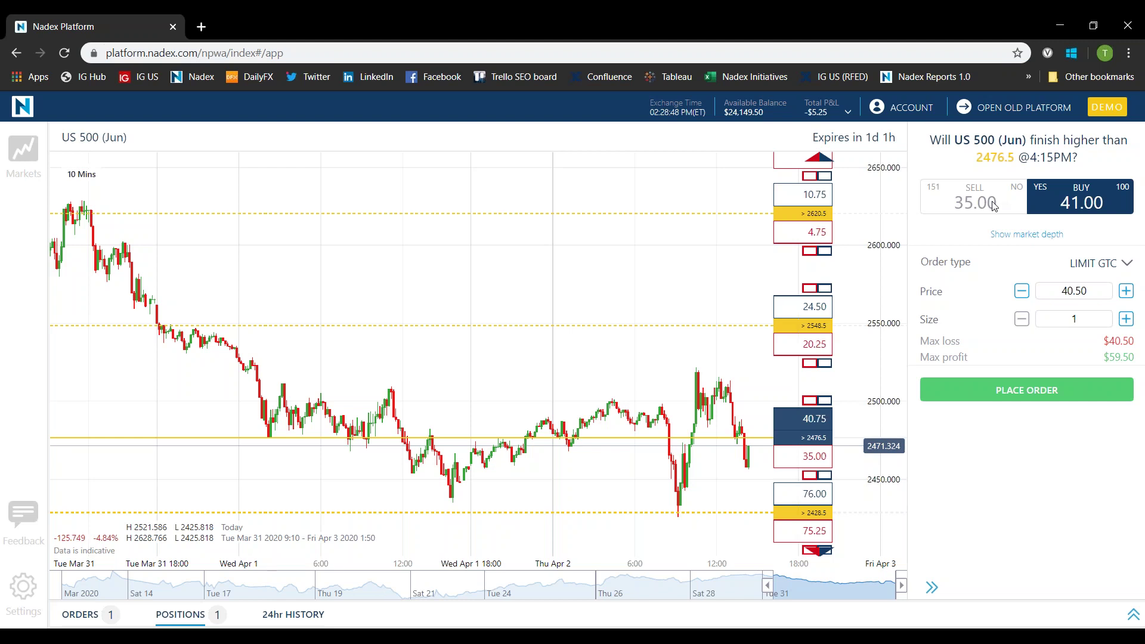
click(1079, 206)
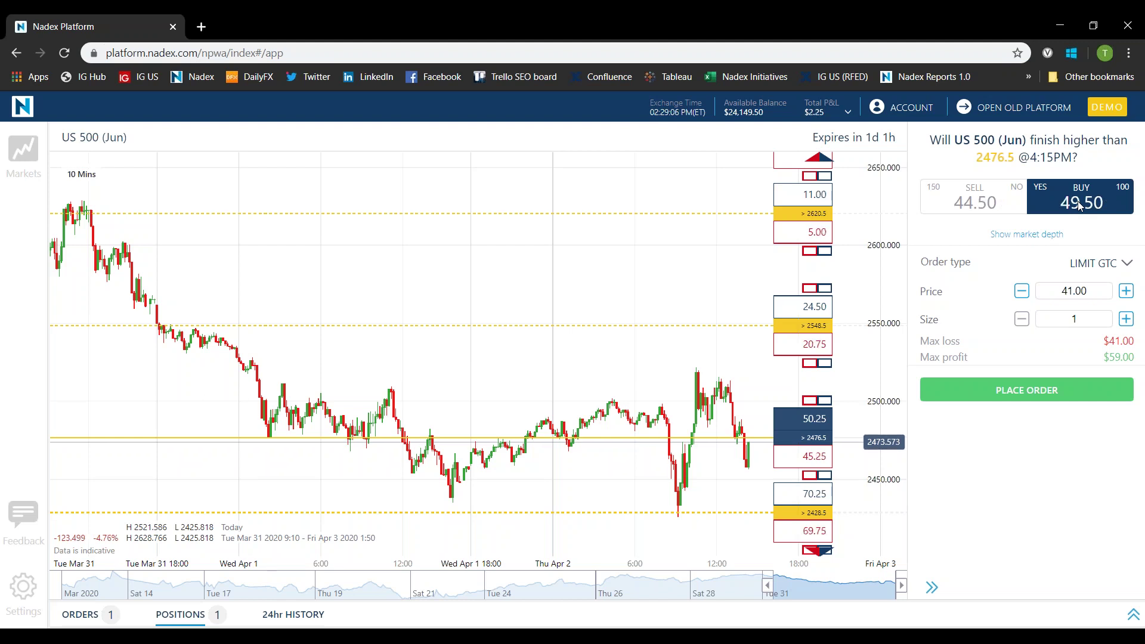
Place a one-contract sell limit order at 58, then view the Positions list
click(971, 204)
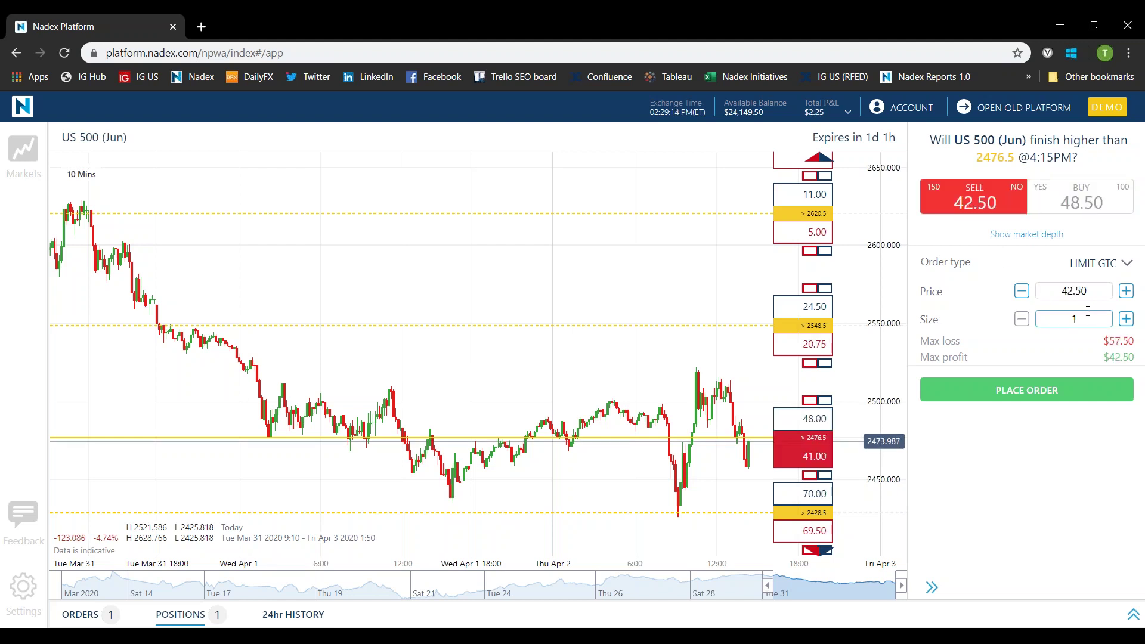
drag(1084, 290, 1024, 300)
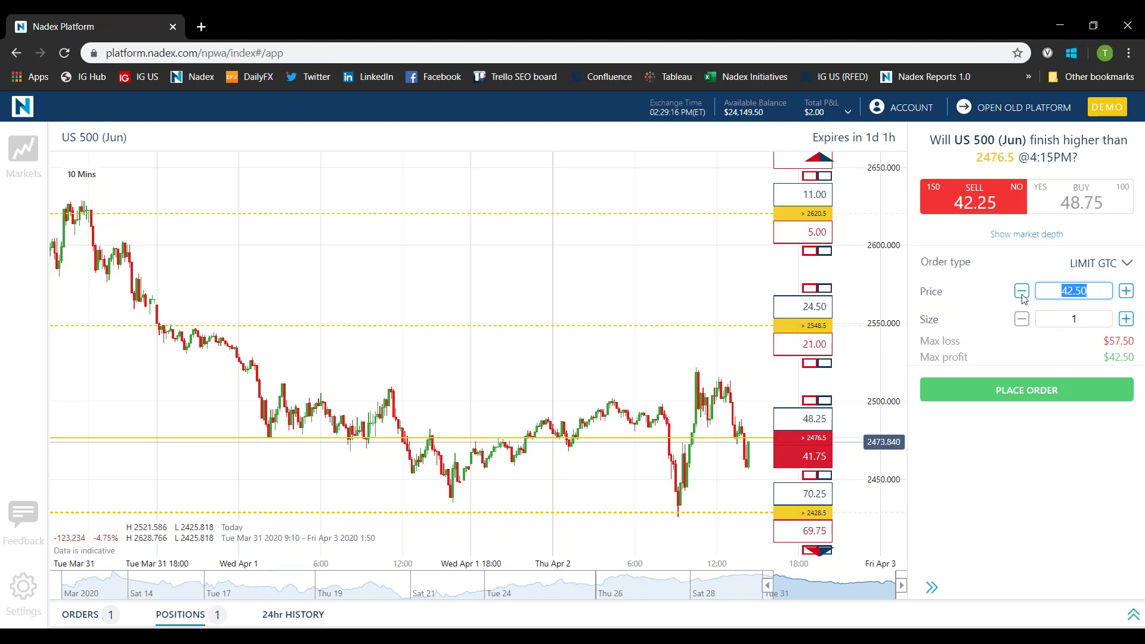
text(58)
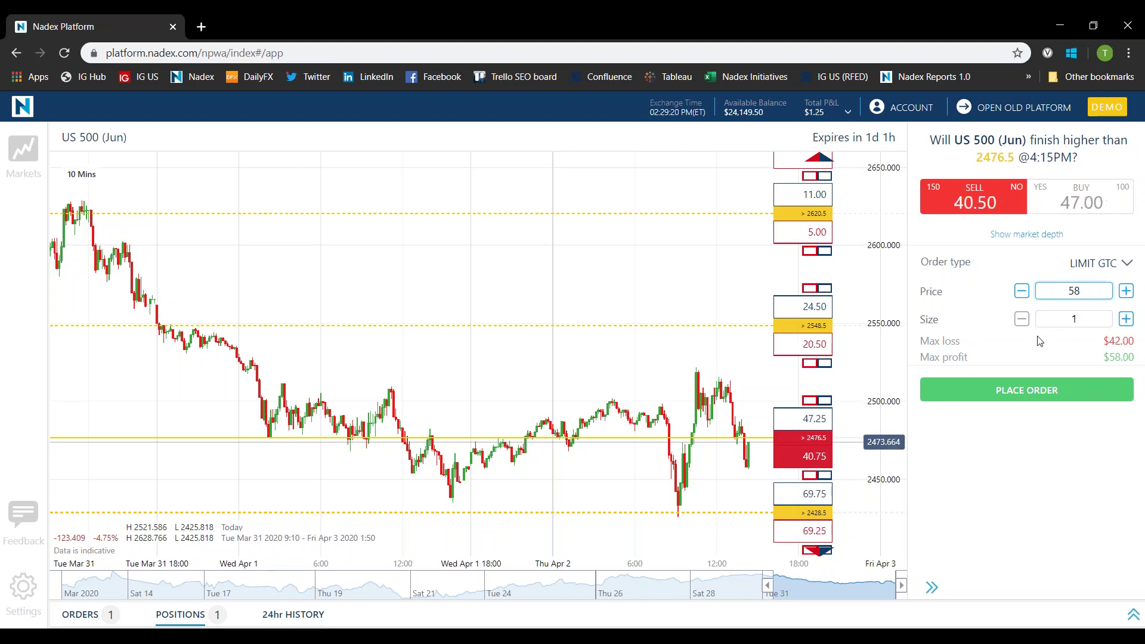
click(1037, 397)
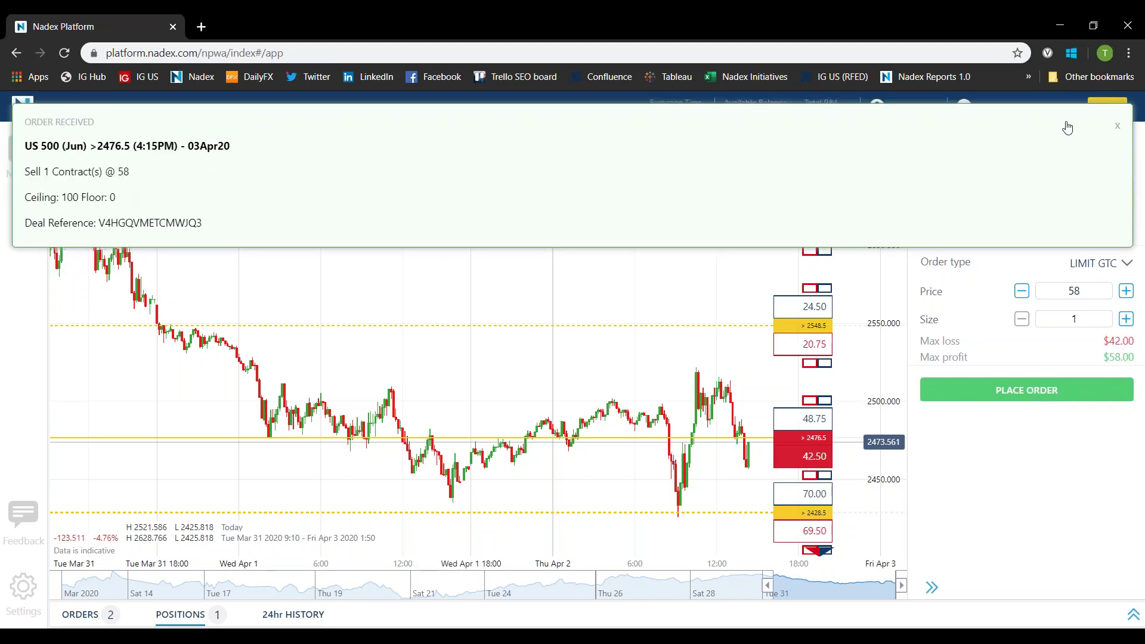
click(1120, 127)
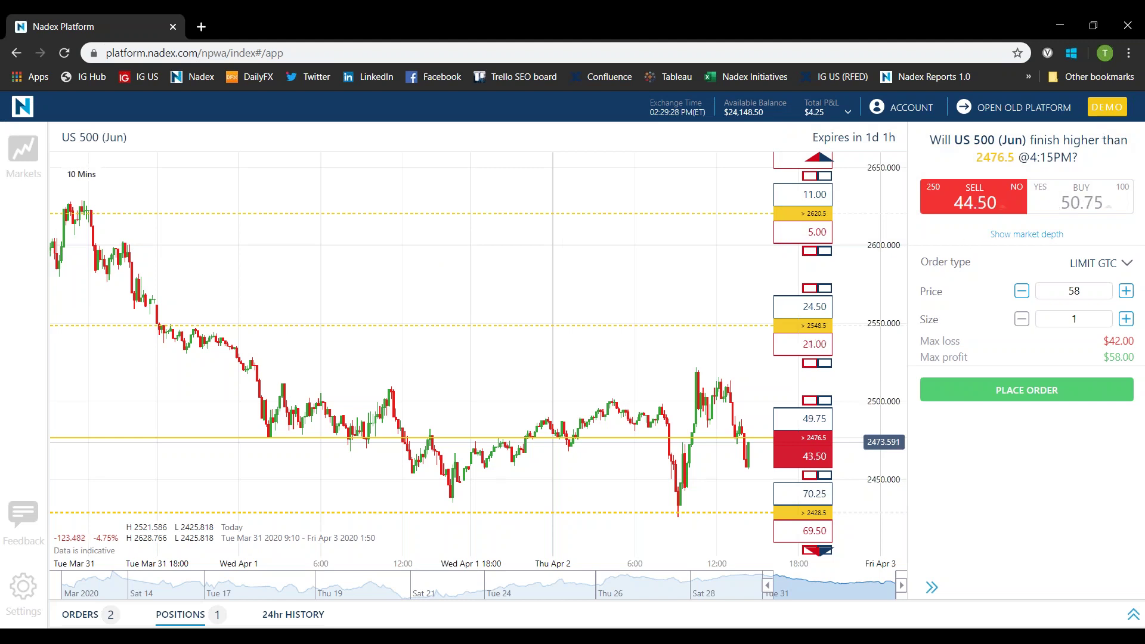
click(1132, 614)
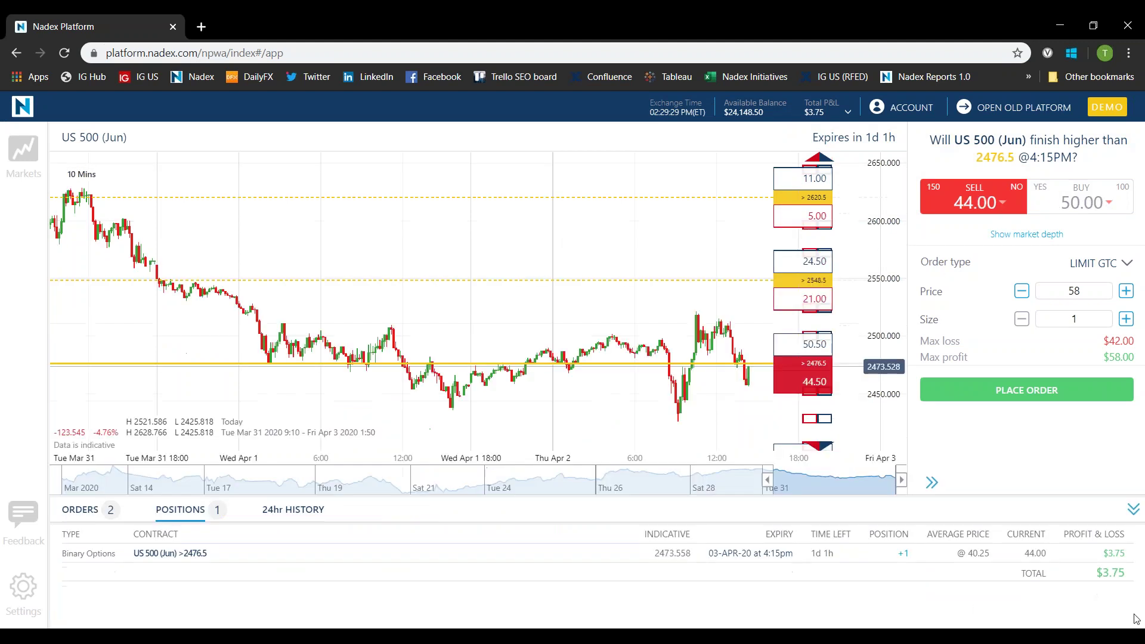
click(73, 510)
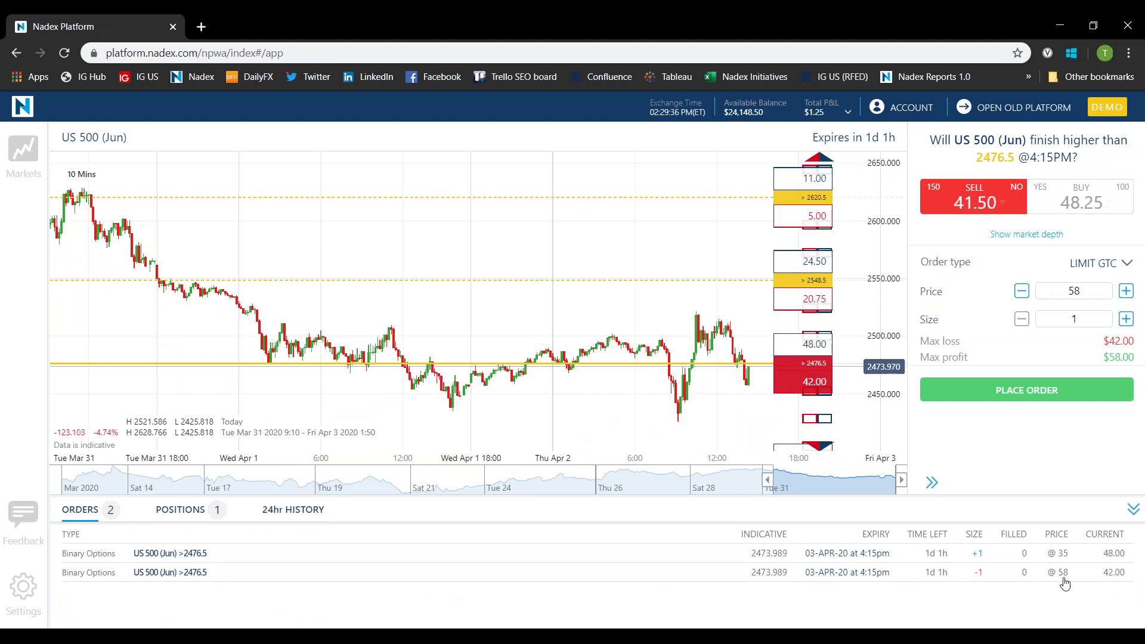
click(1134, 509)
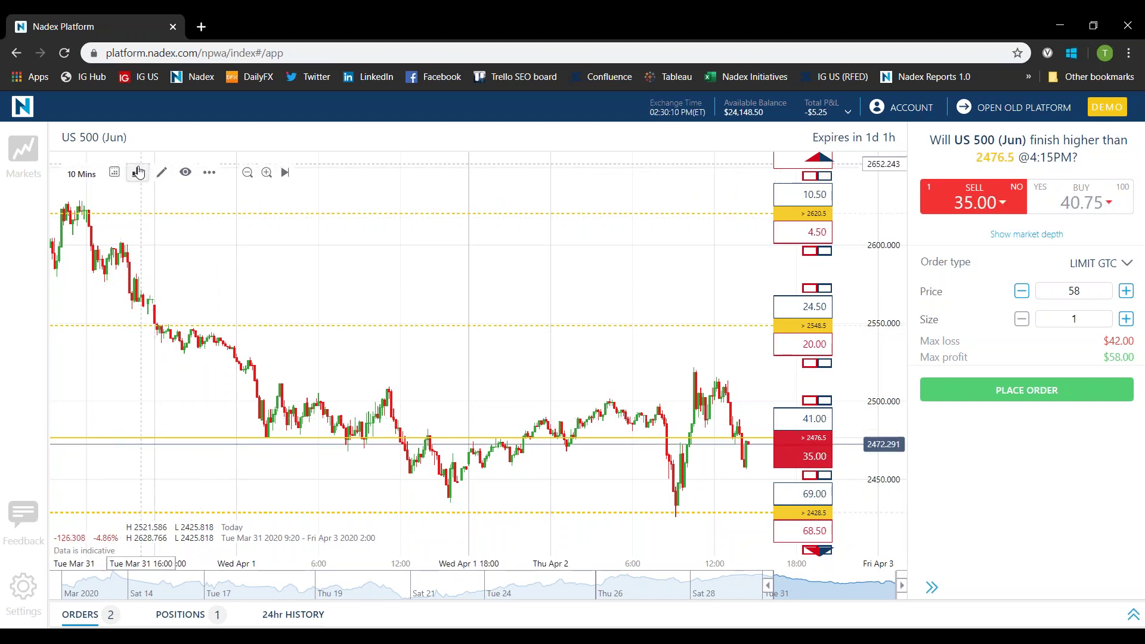
Open the pencil Drawings dropdown in the US 500 chart toolbar
click(138, 175)
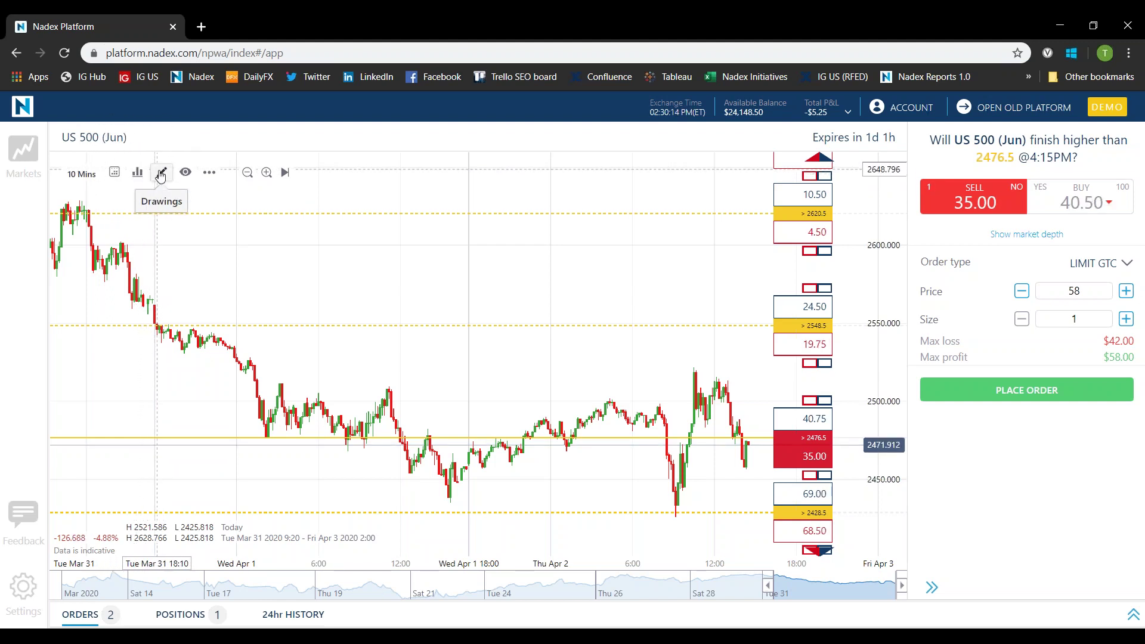
click(160, 173)
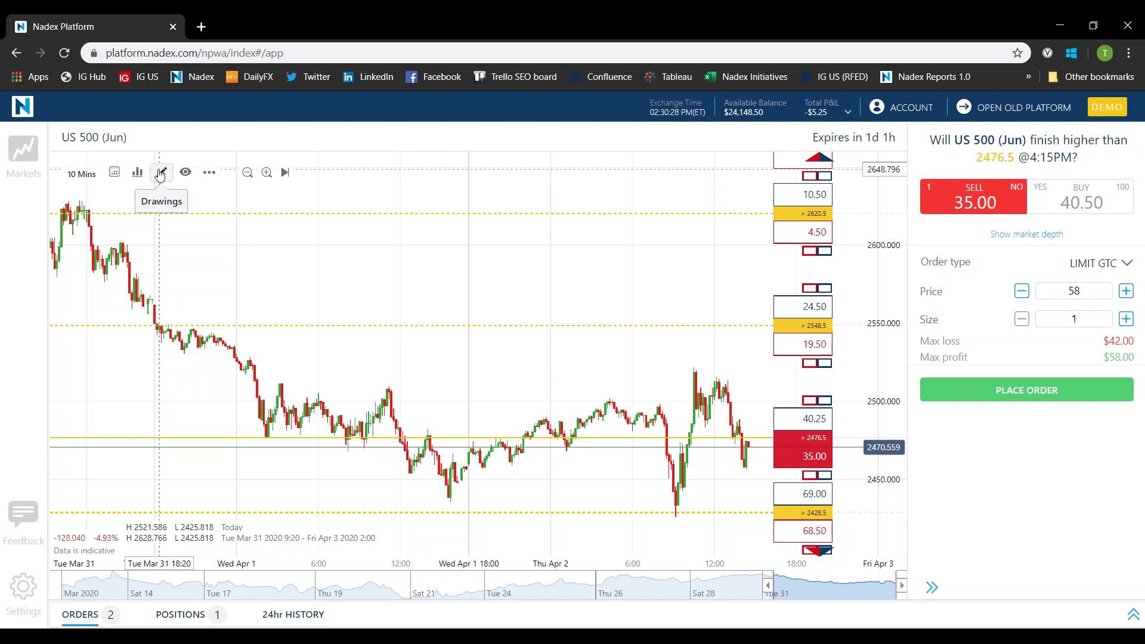
click(160, 174)
click(160, 174)
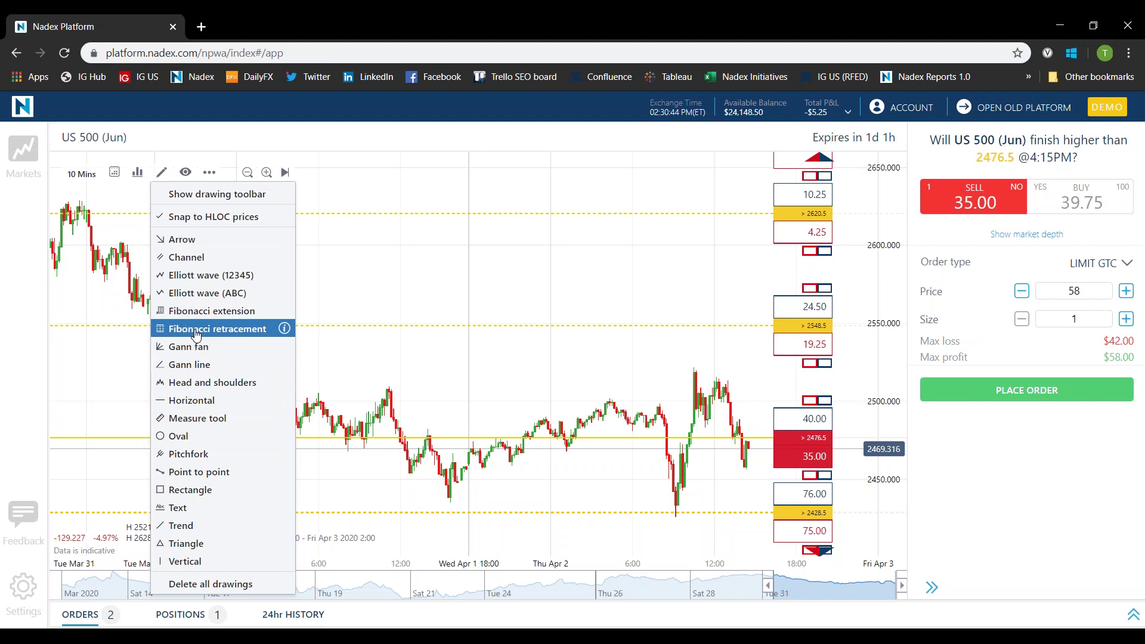
Draw a Fibonacci retracement on the US 500 chart, anchored at the 2437.731 low
click(196, 334)
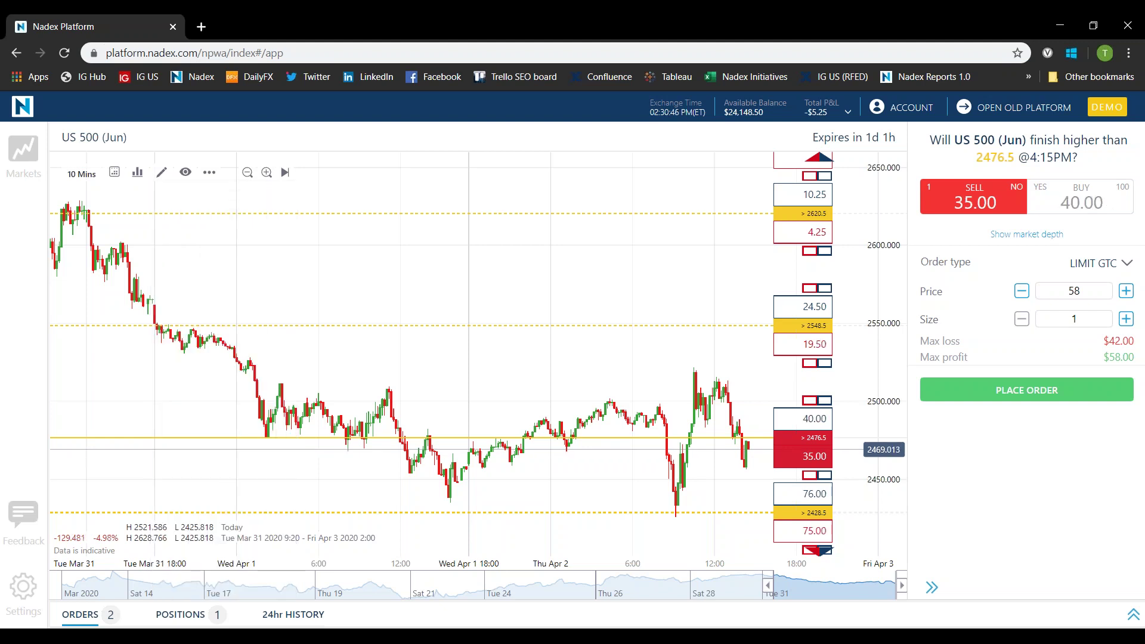
click(233, 506)
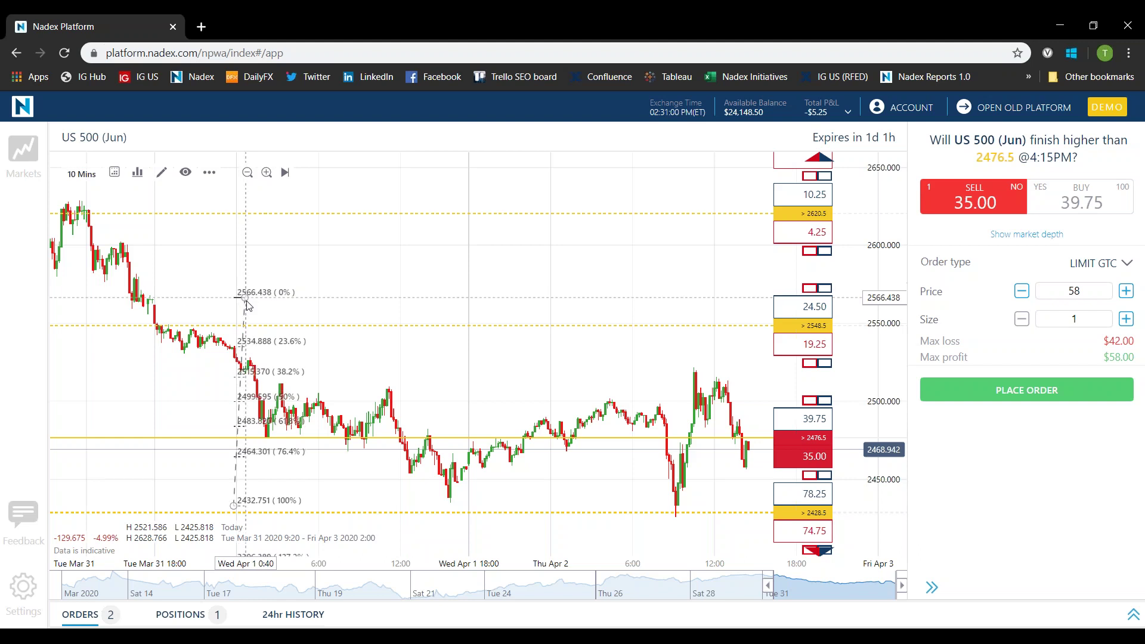
click(233, 271)
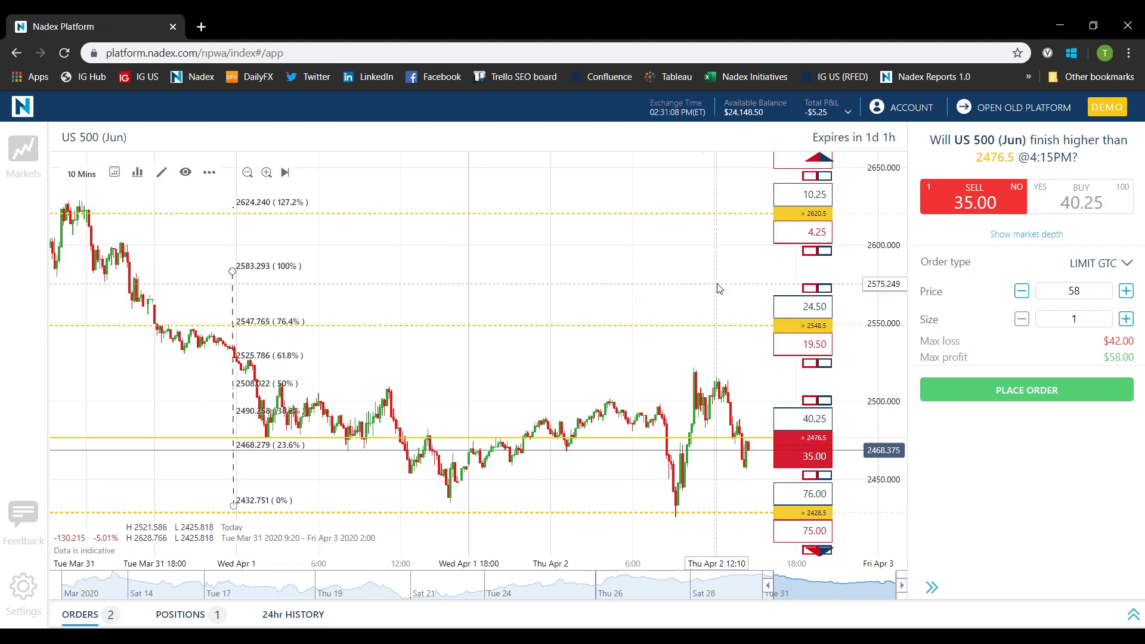
Delete all drawings, redraw the Fibonacci retracement, and drag its 0% end to the recent high
click(161, 171)
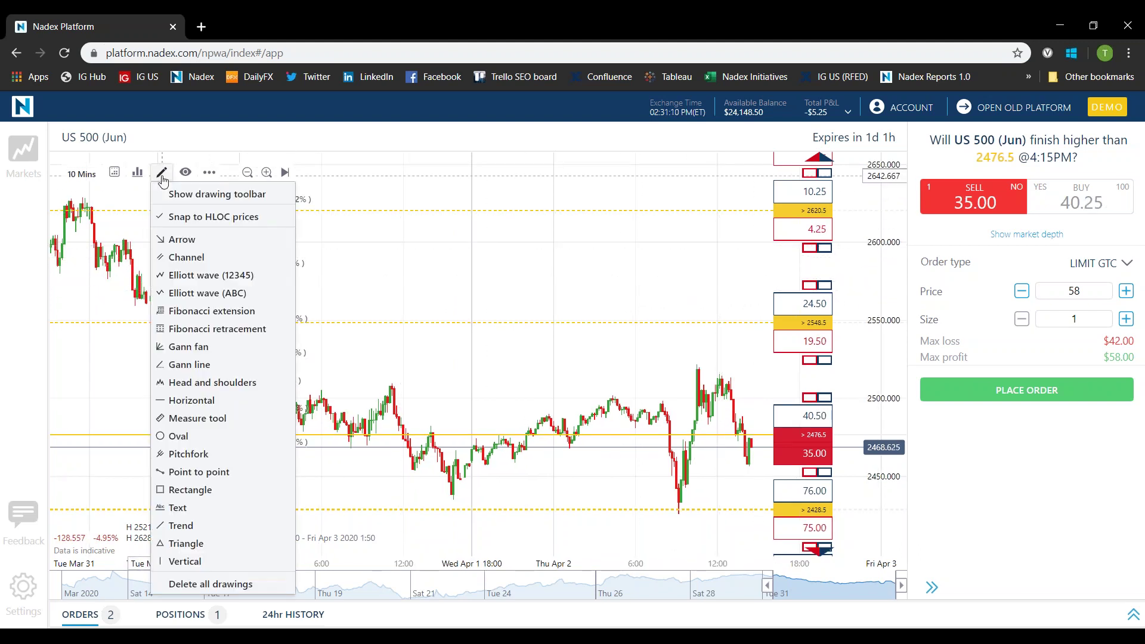
click(210, 584)
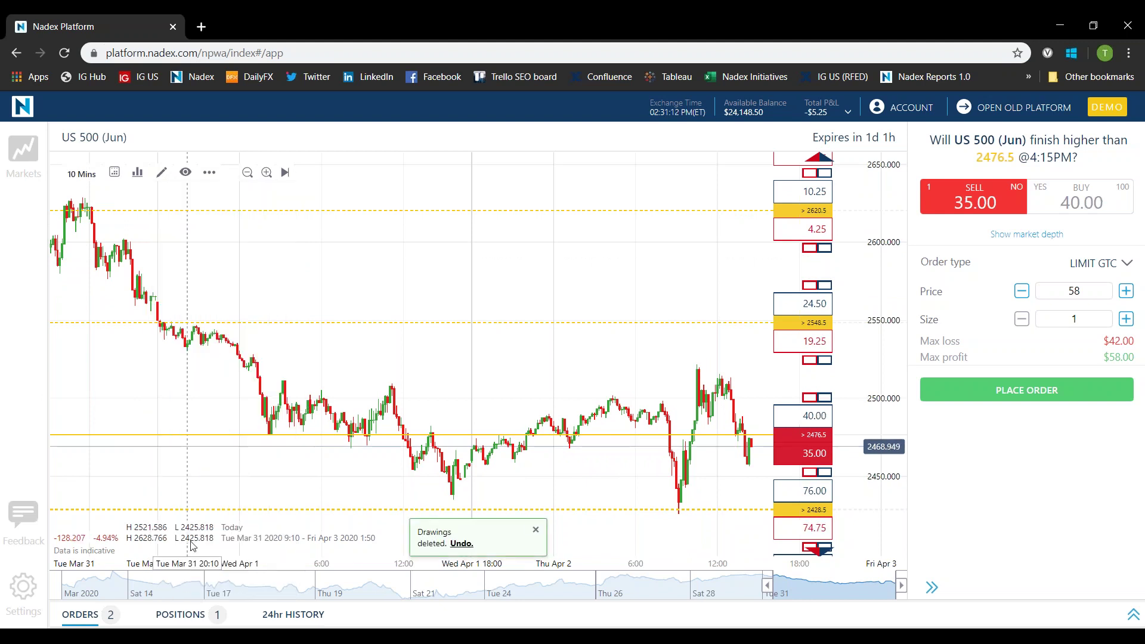
click(161, 172)
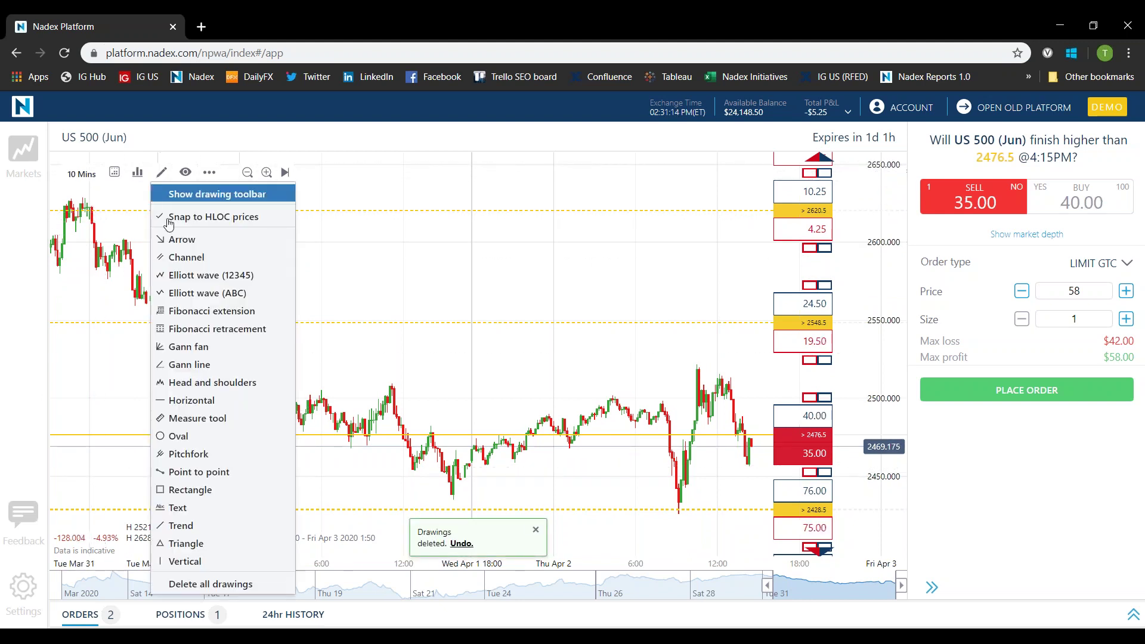
click(218, 328)
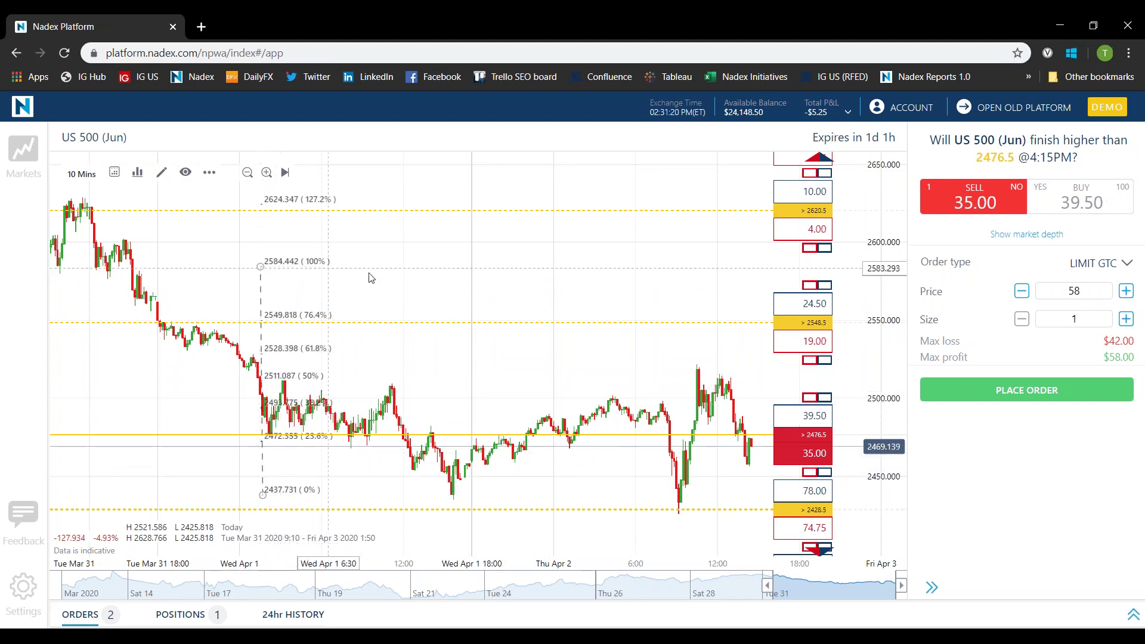
click(733, 248)
mouse_move(734, 249)
mouse_down()
mouse_move(739, 362)
mouse_move(743, 351)
mouse_up()
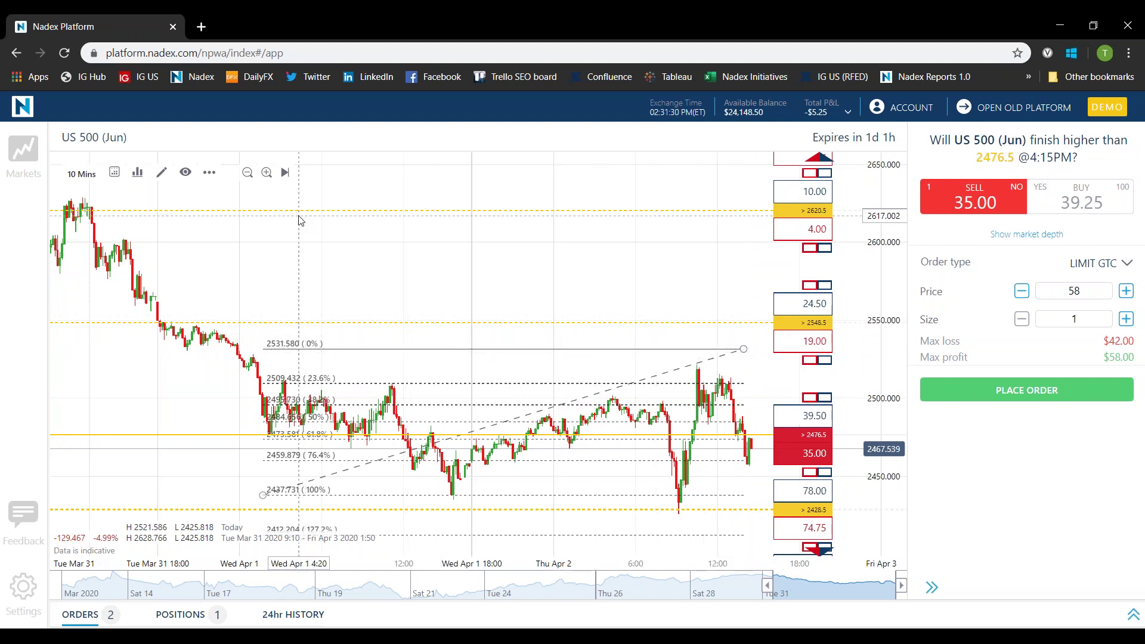
Zoom in twice, pan the price view, and jump the chart to the latest prices
click(267, 173)
click(272, 175)
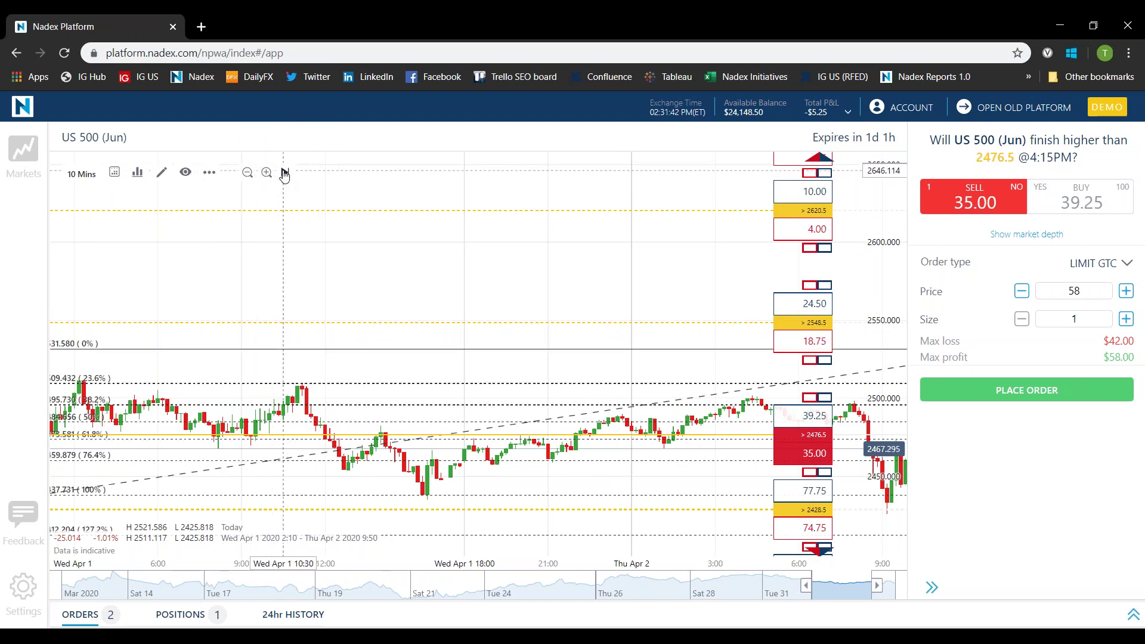
drag(468, 304, 439, 355)
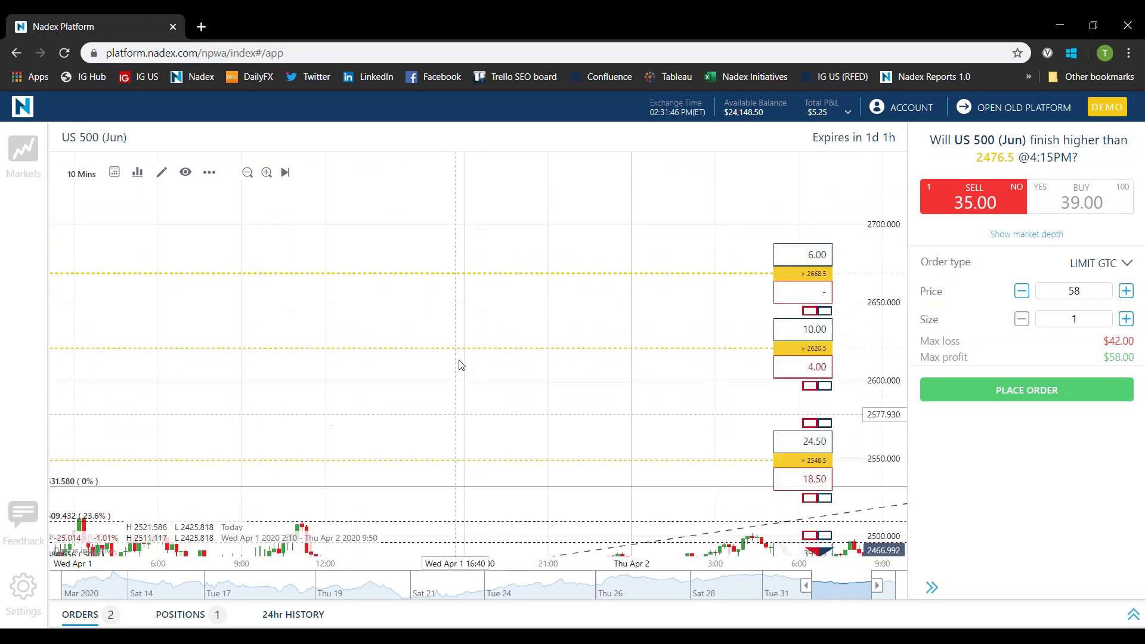
drag(460, 363, 370, 266)
click(285, 172)
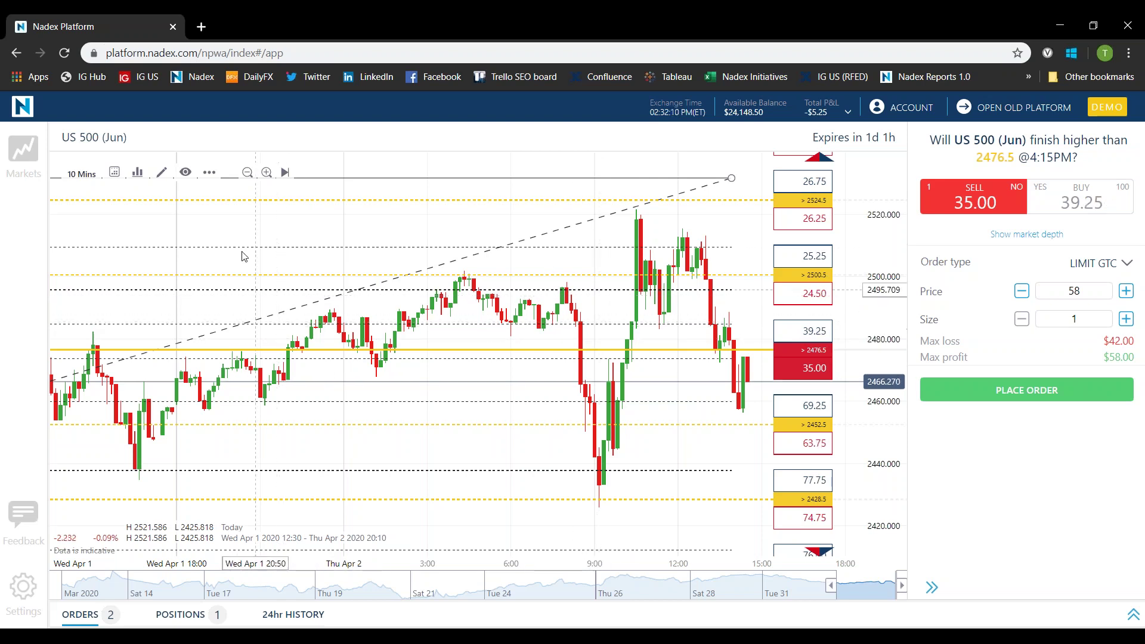
Overlay Bollinger Bands (20, 2) on the US 500 chart and review the indicator's description
click(163, 172)
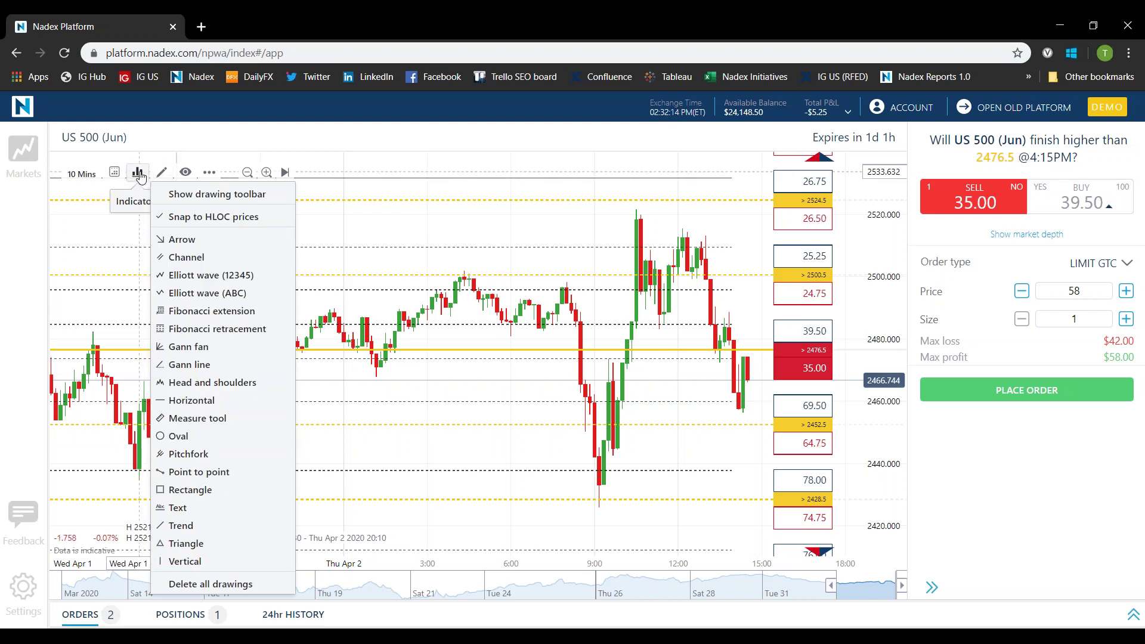
click(138, 173)
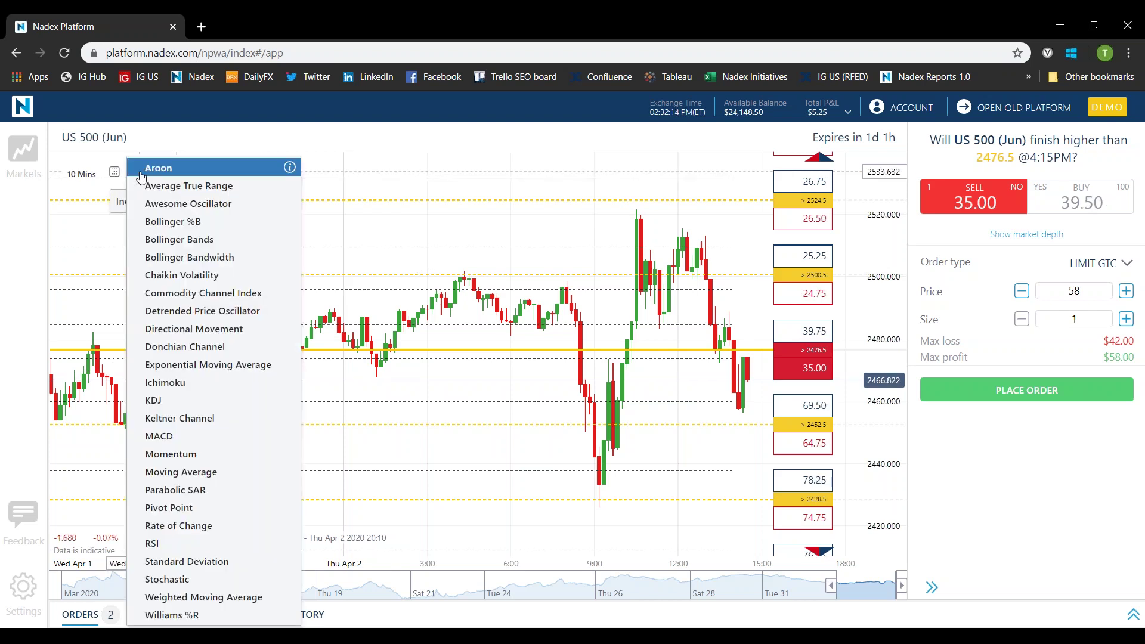
click(110, 224)
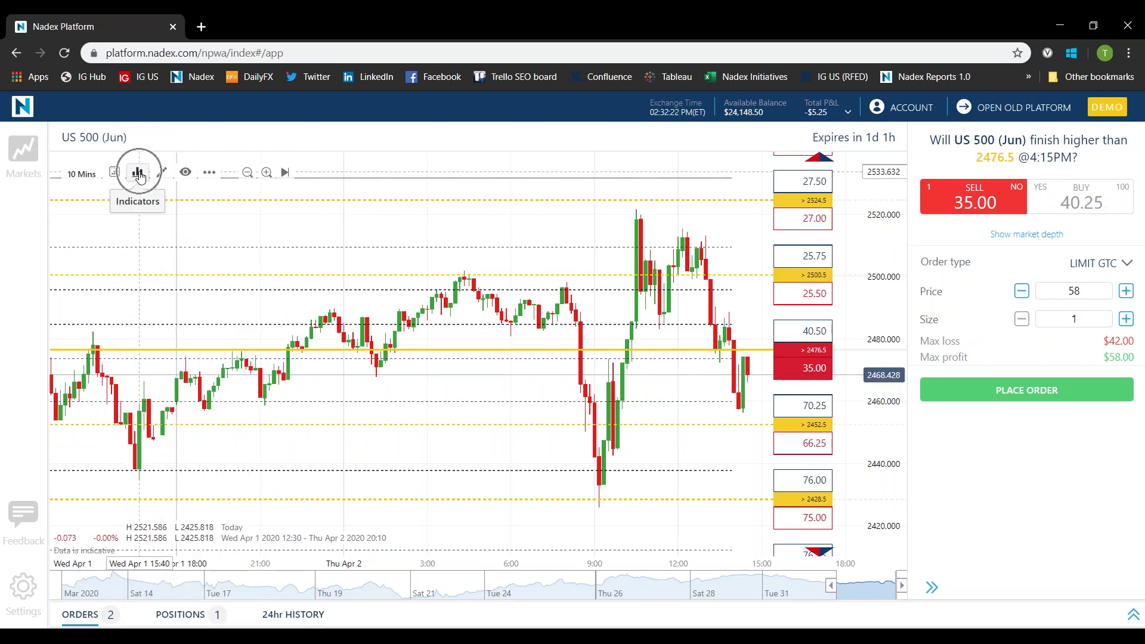
click(138, 175)
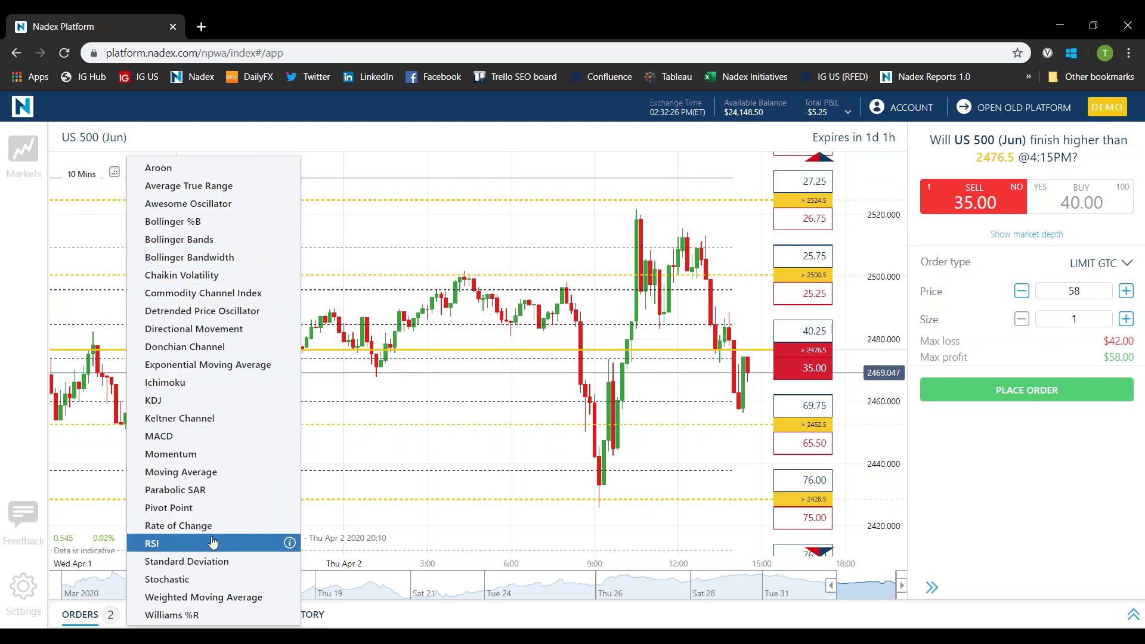
click(200, 245)
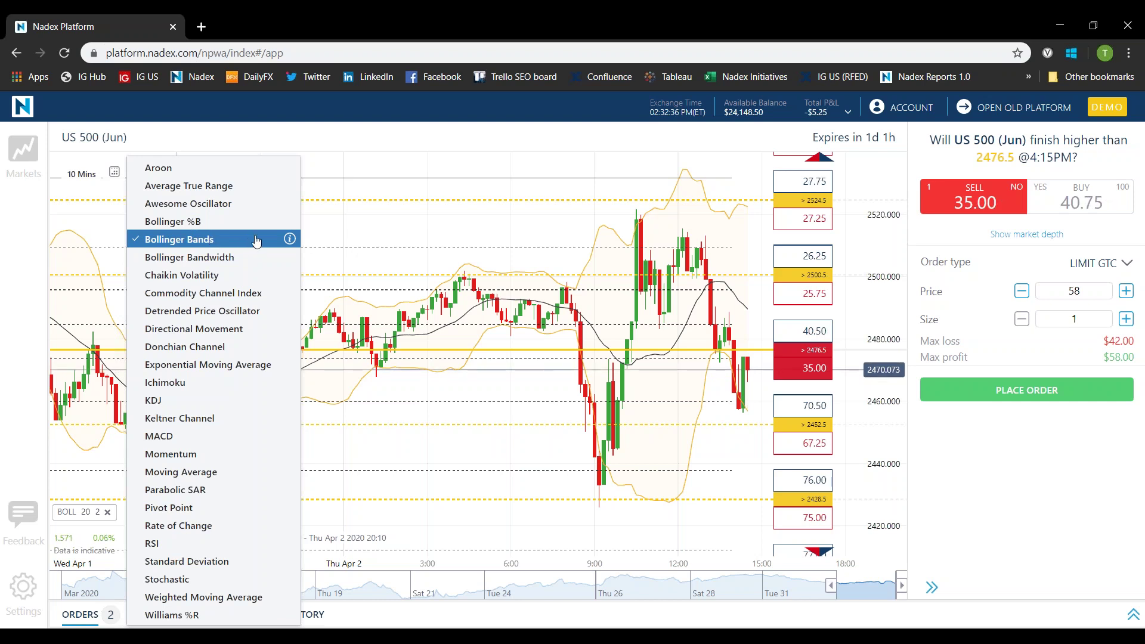
click(287, 240)
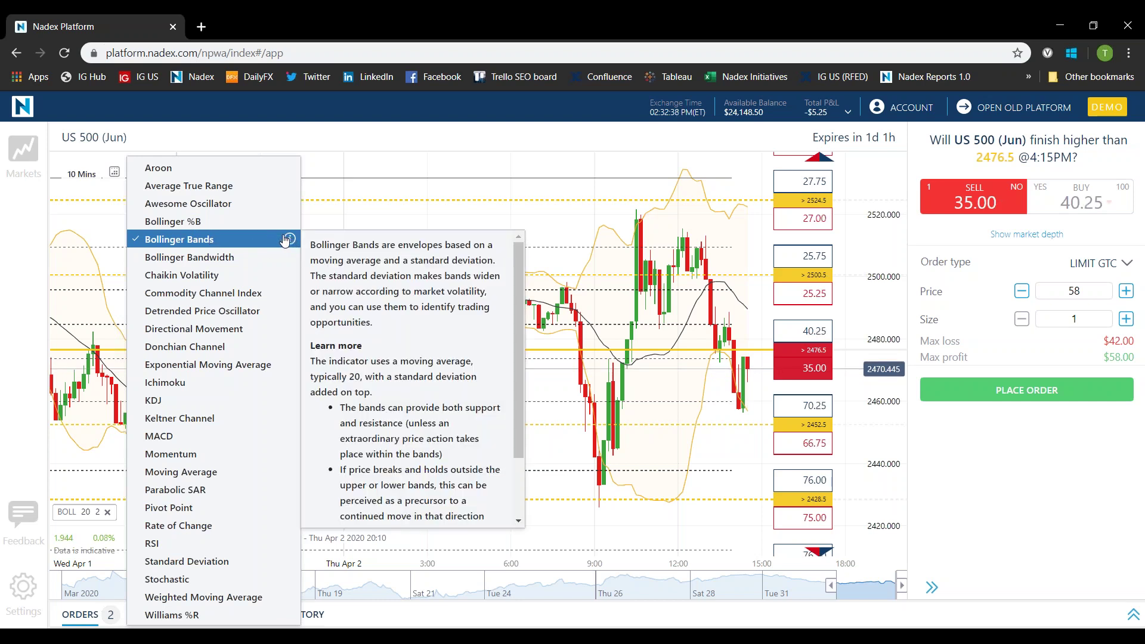
scroll(408, 275, down, 2)
scroll(408, 275, up, 2)
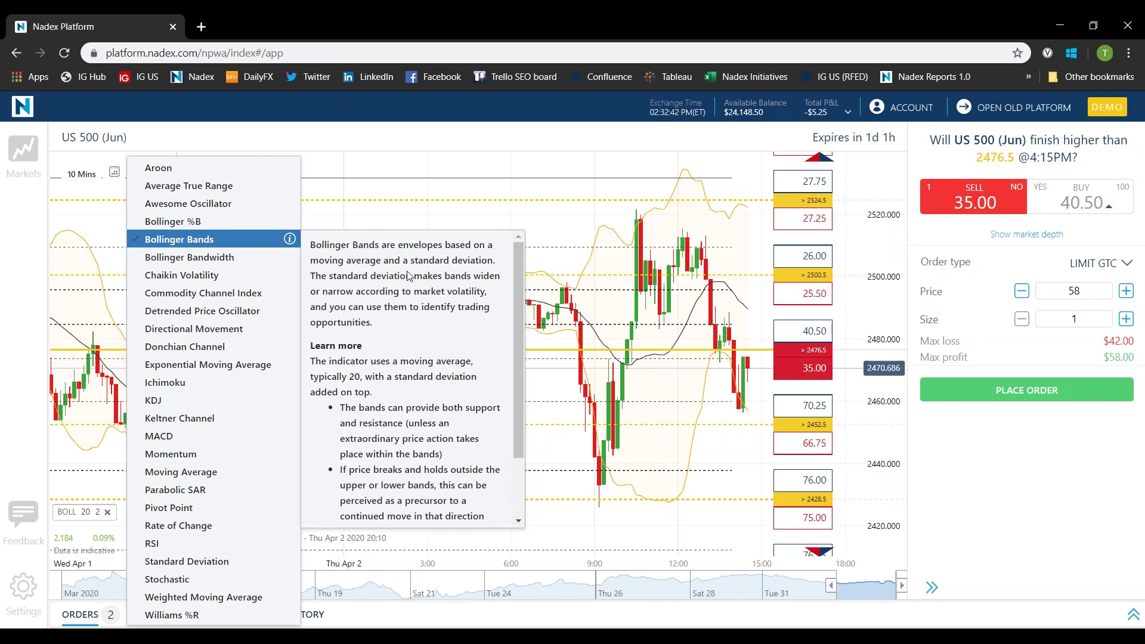
click(340, 193)
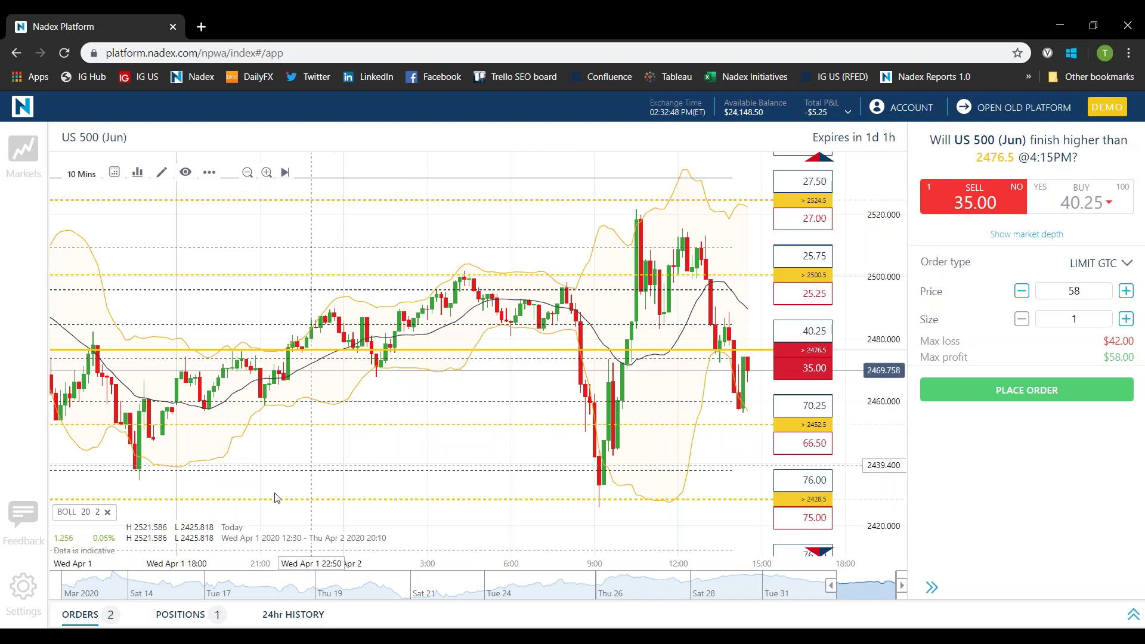
click(86, 516)
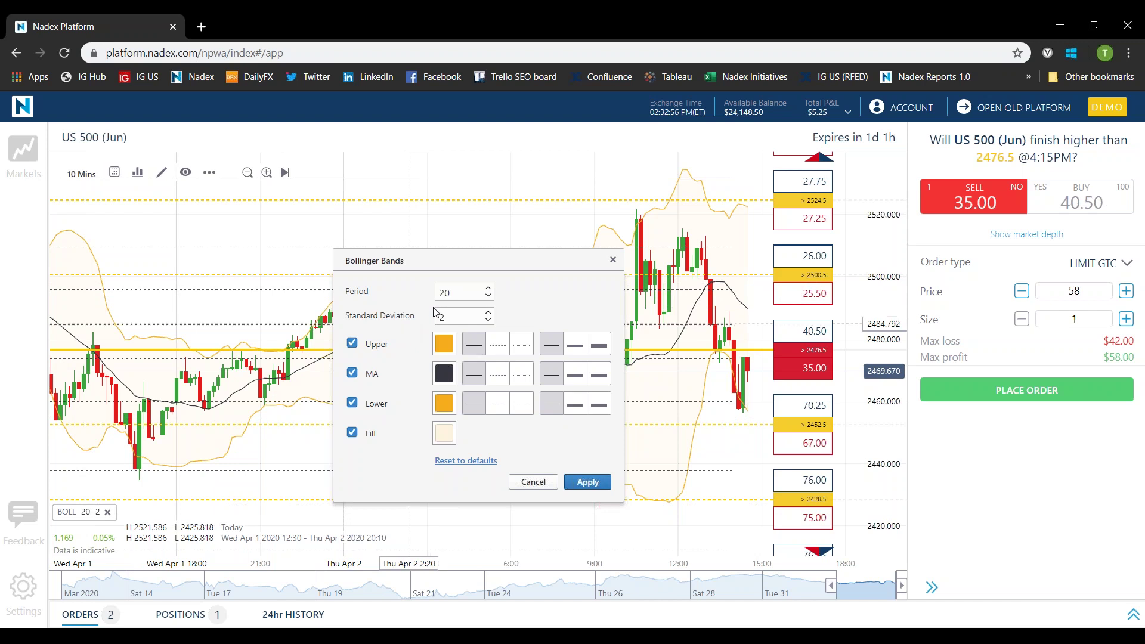
click(613, 260)
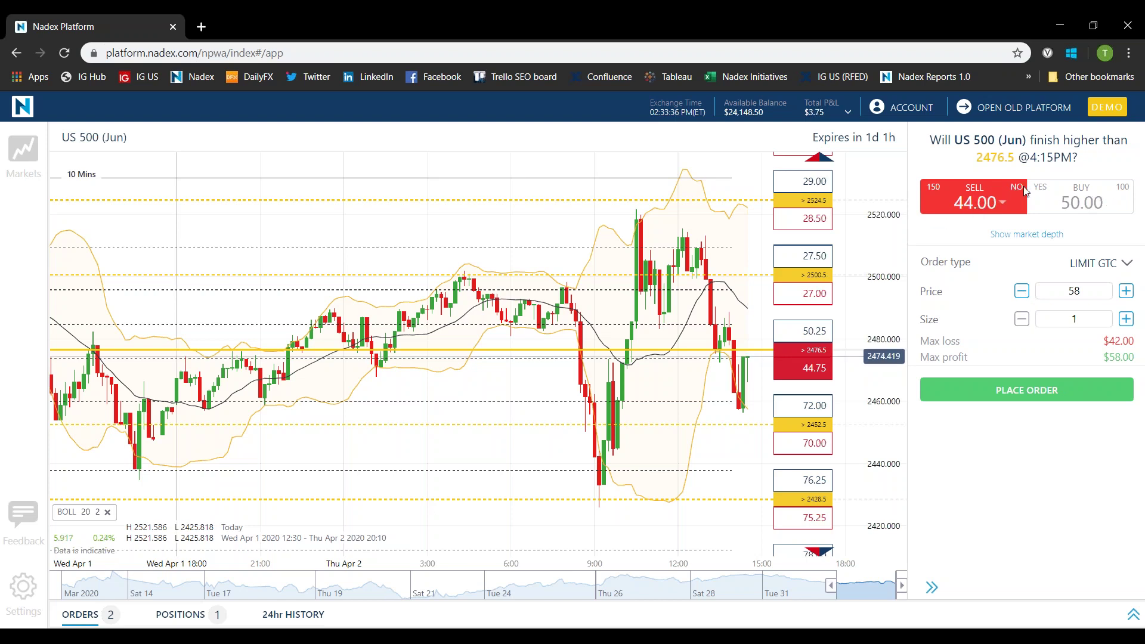
double_click(1089, 292)
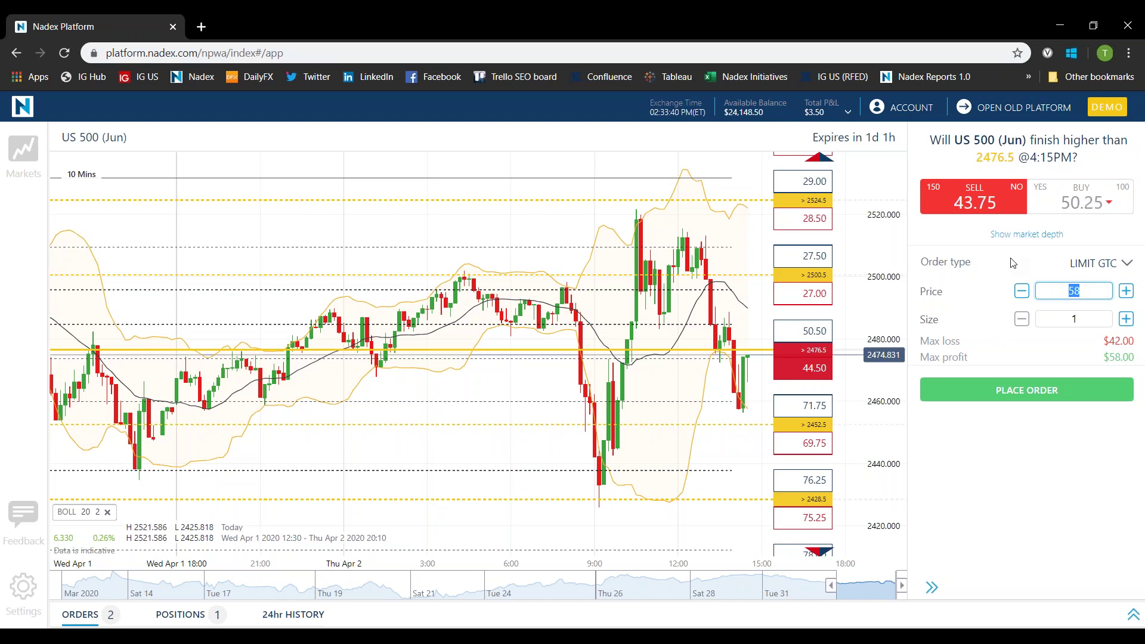
text(4)
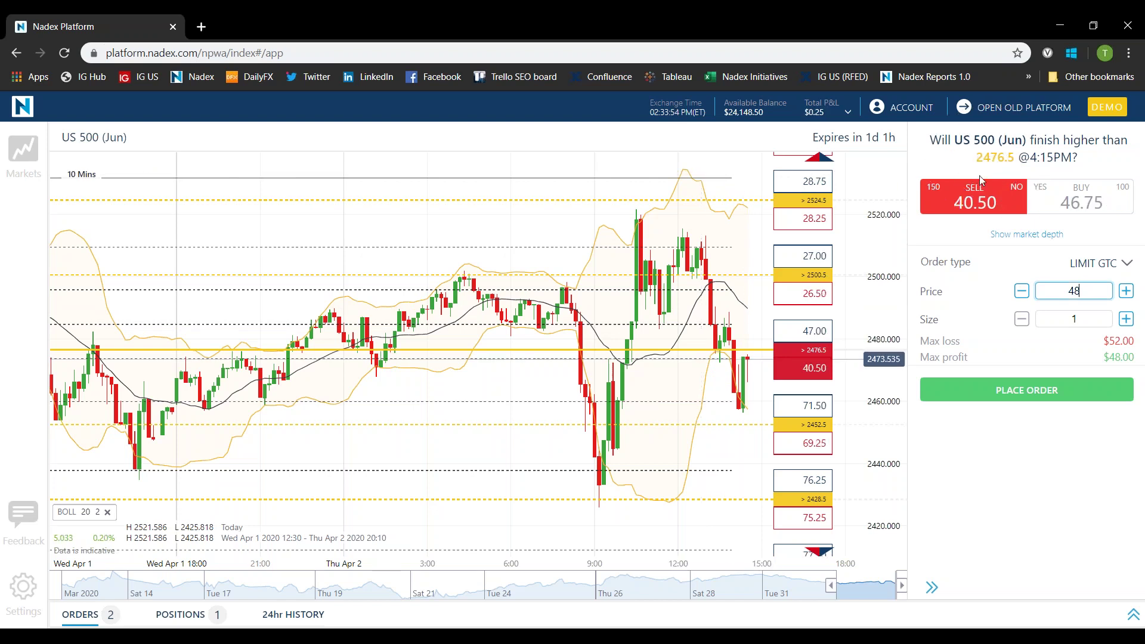
click(1099, 347)
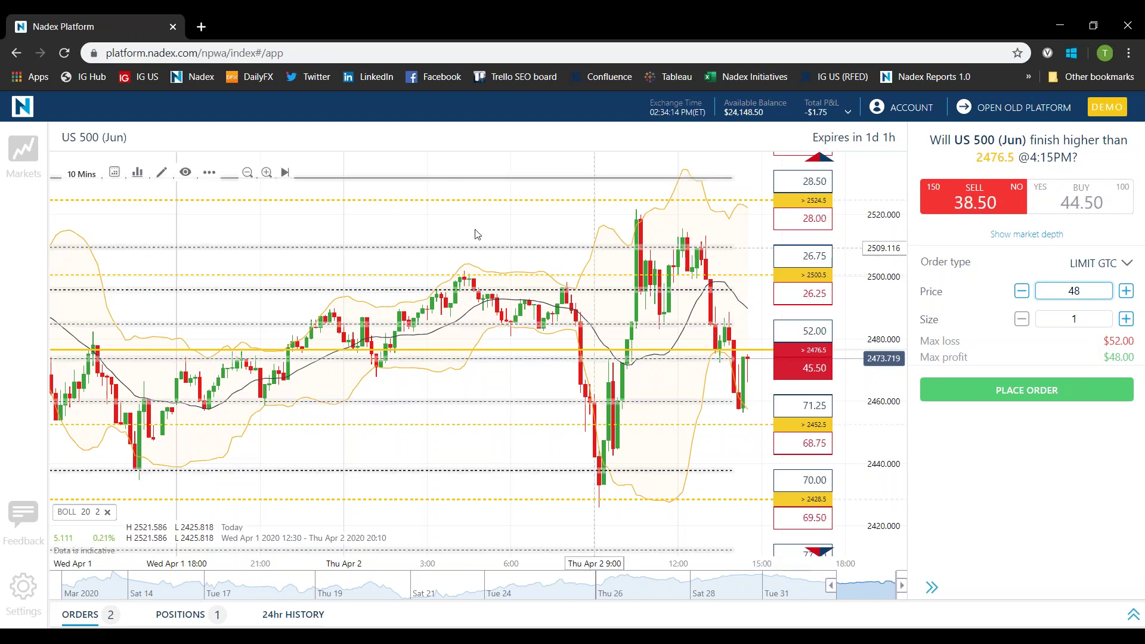
mouse_move(24, 153)
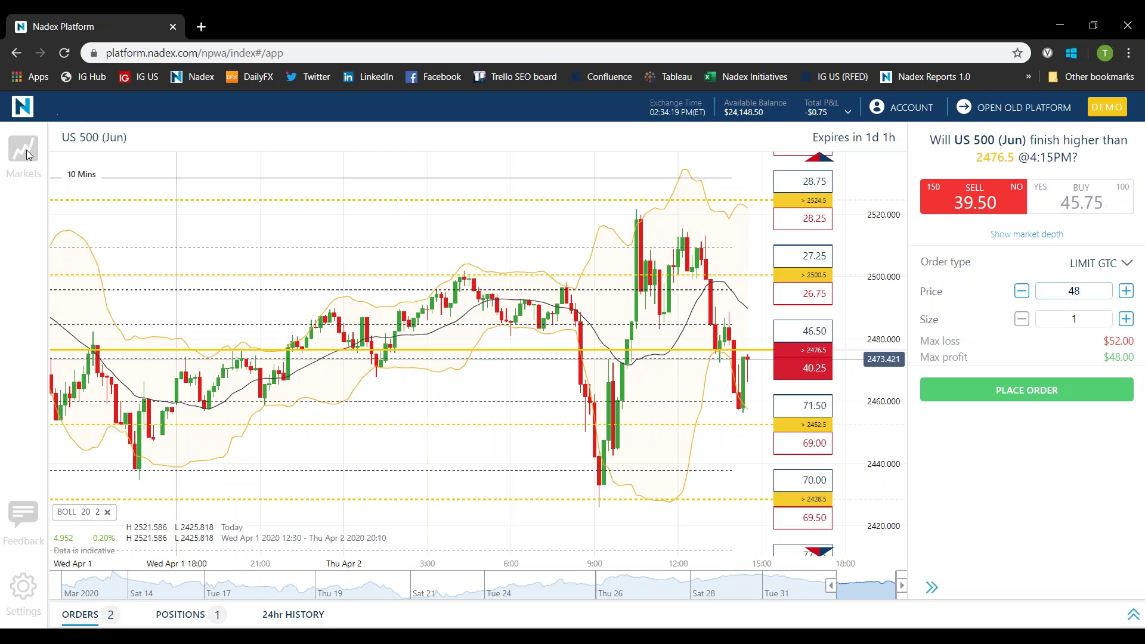
Load the Gold (Jun) 1621.0–1671.0 commodity touch bracket, then hide the markets list
click(27, 154)
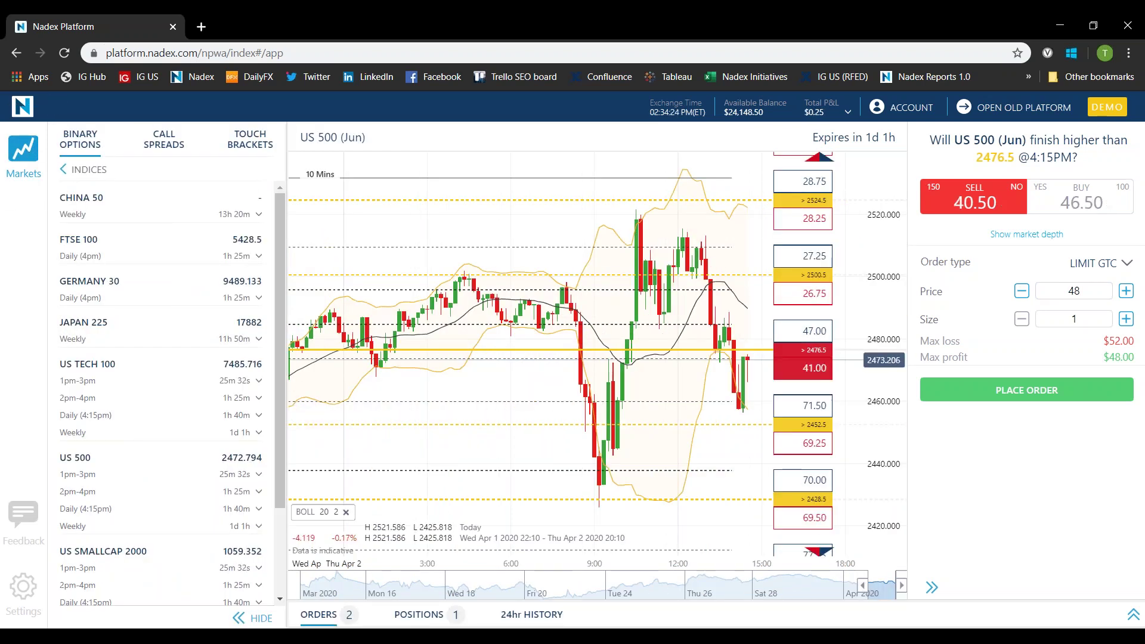
click(257, 146)
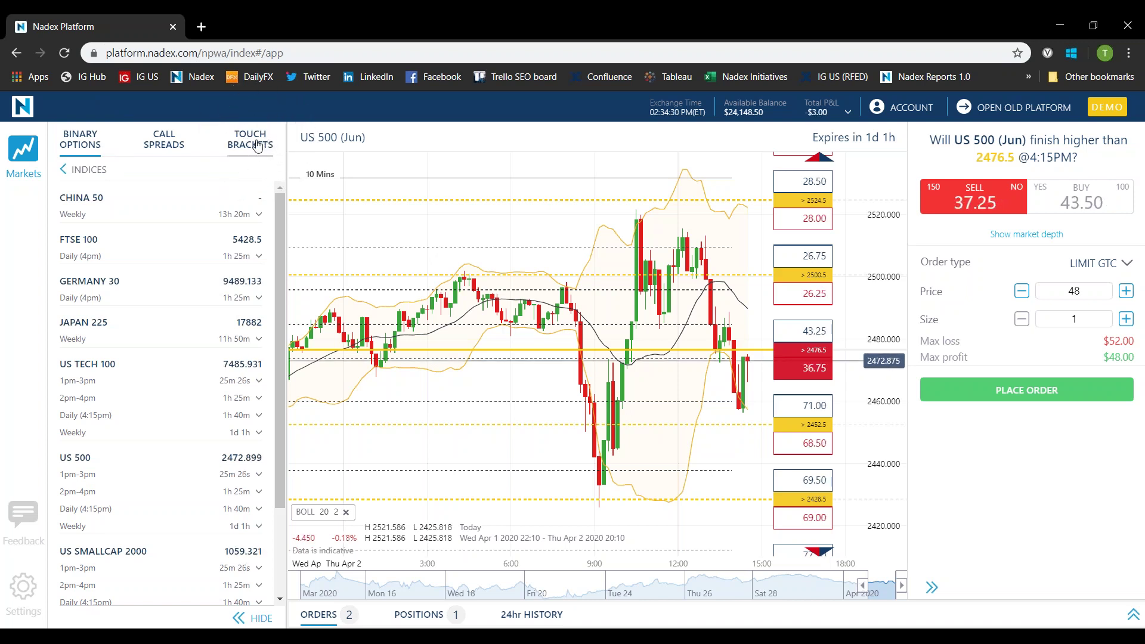
click(257, 146)
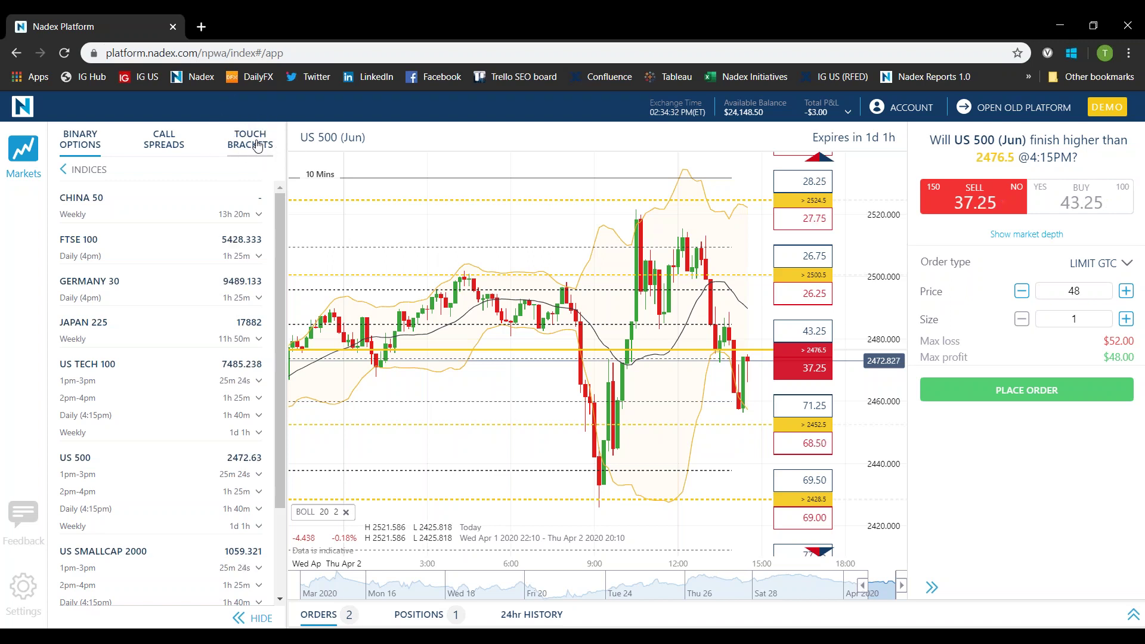
click(257, 146)
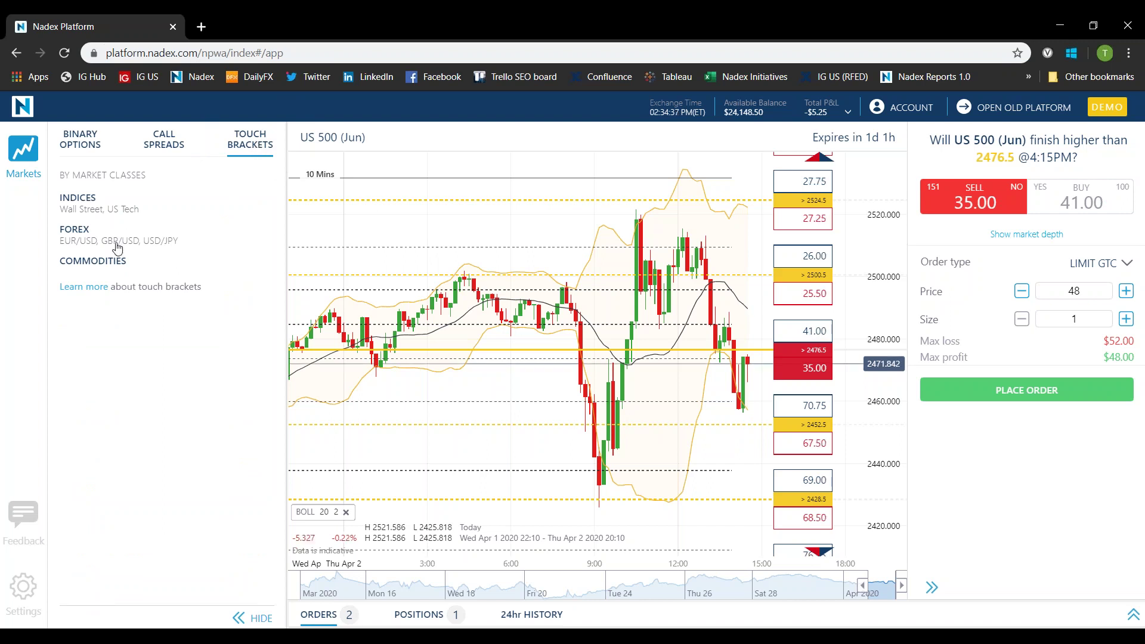
click(99, 262)
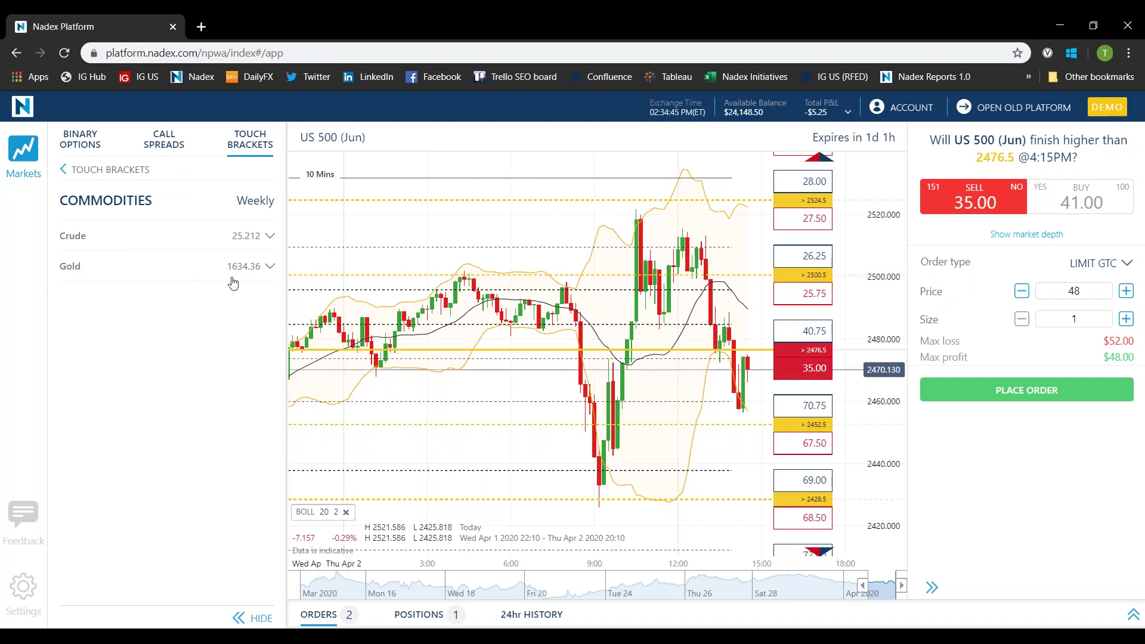
click(269, 267)
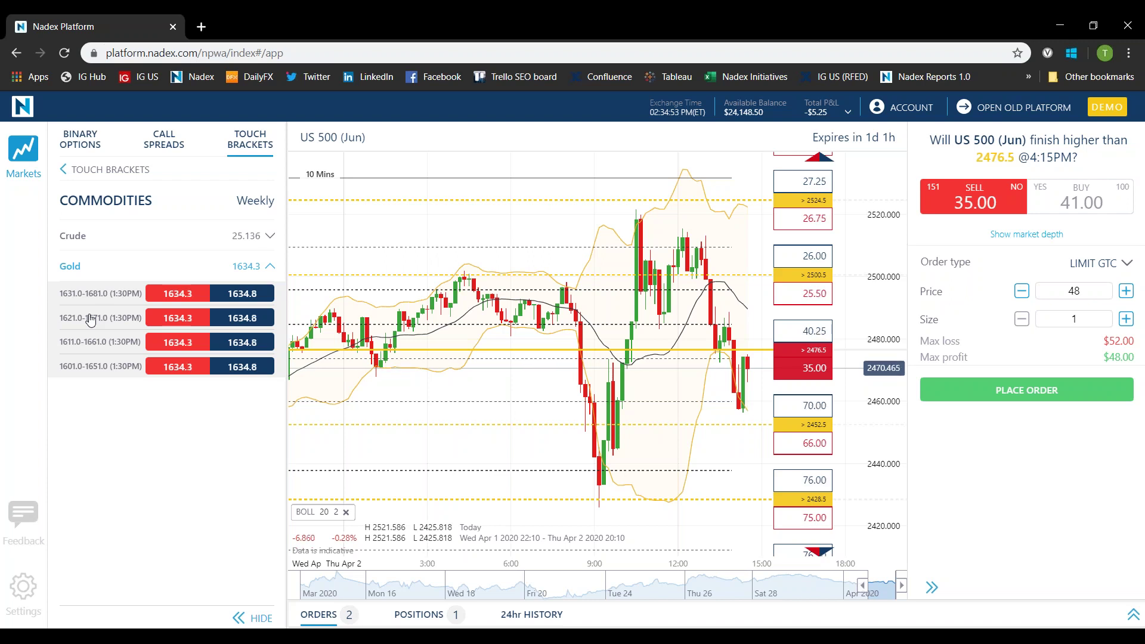
click(91, 321)
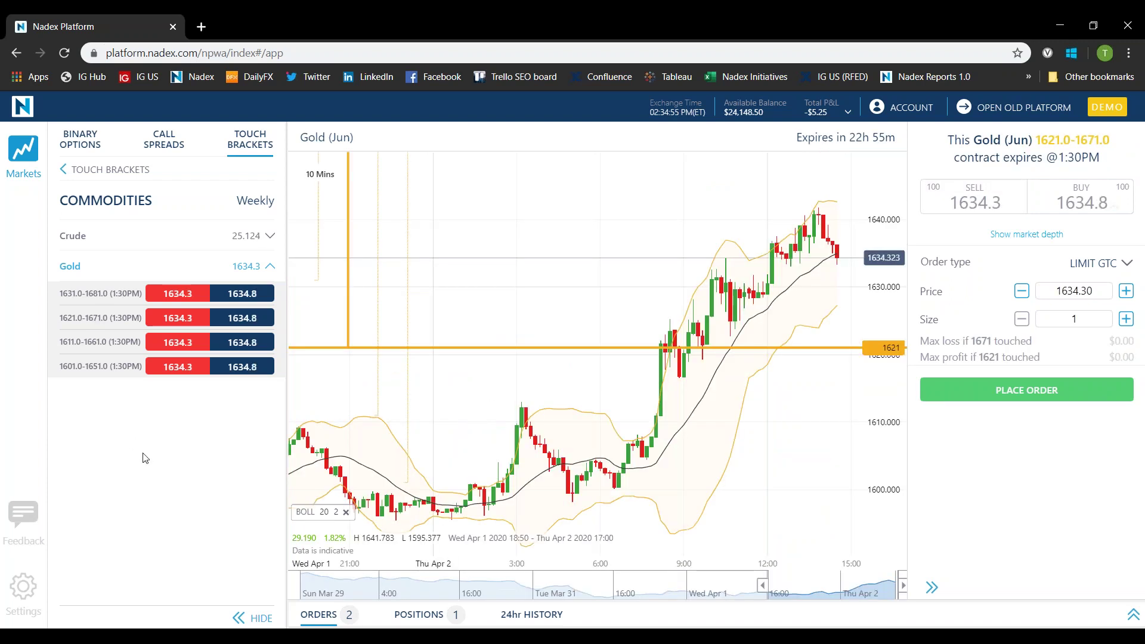
click(261, 618)
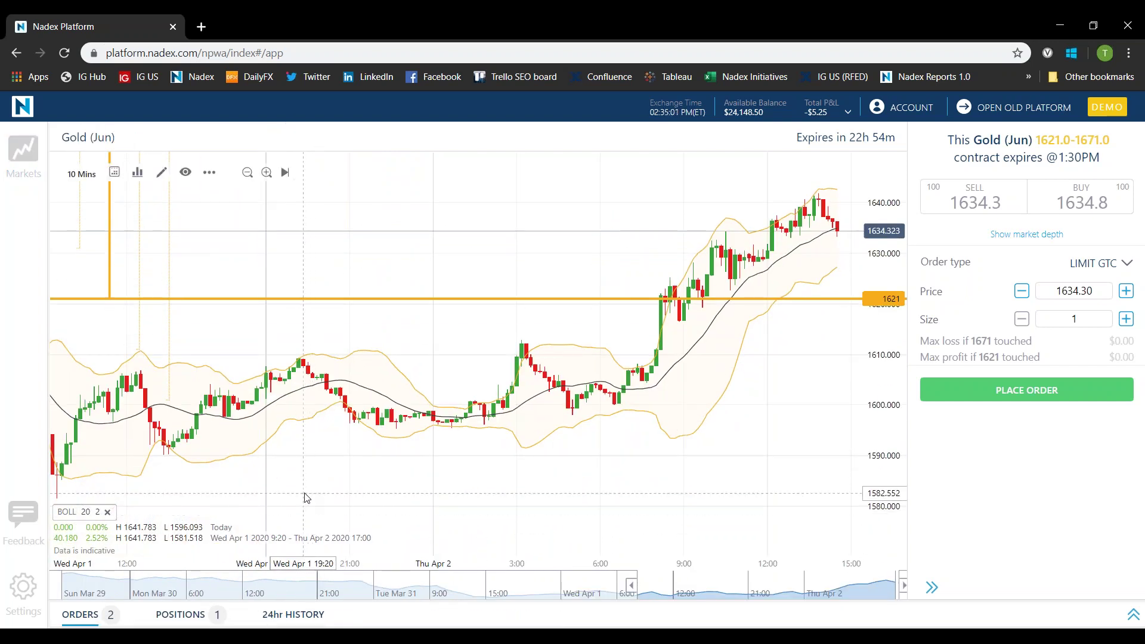
Delete all drawings and remove the Bollinger Bands from the Gold chart
click(164, 174)
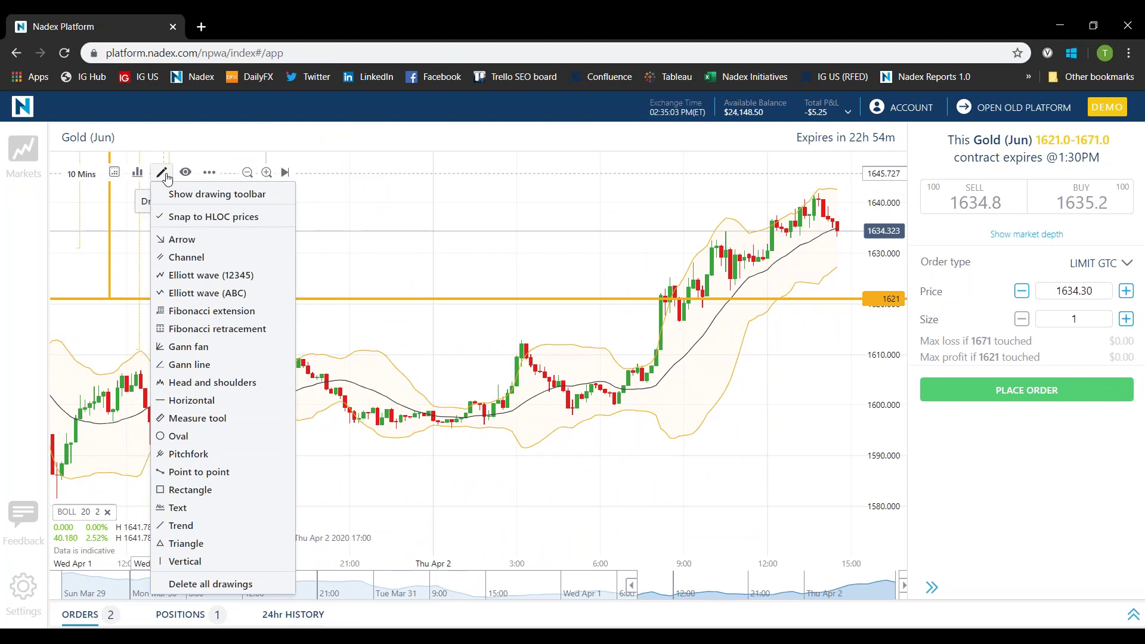
click(210, 583)
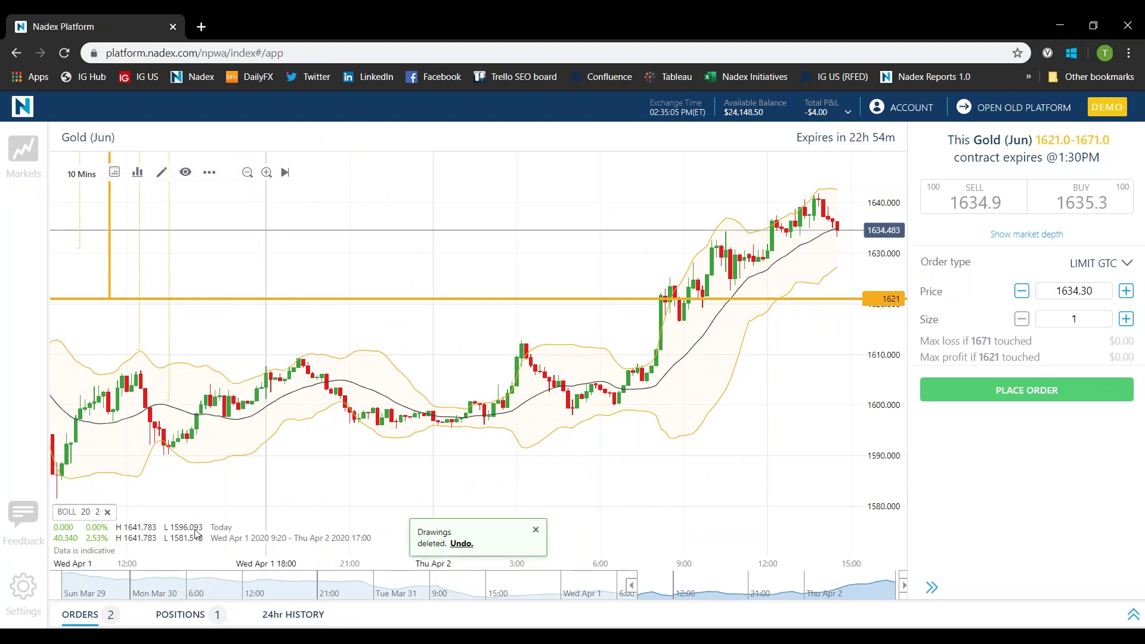
click(136, 171)
click(144, 243)
click(411, 238)
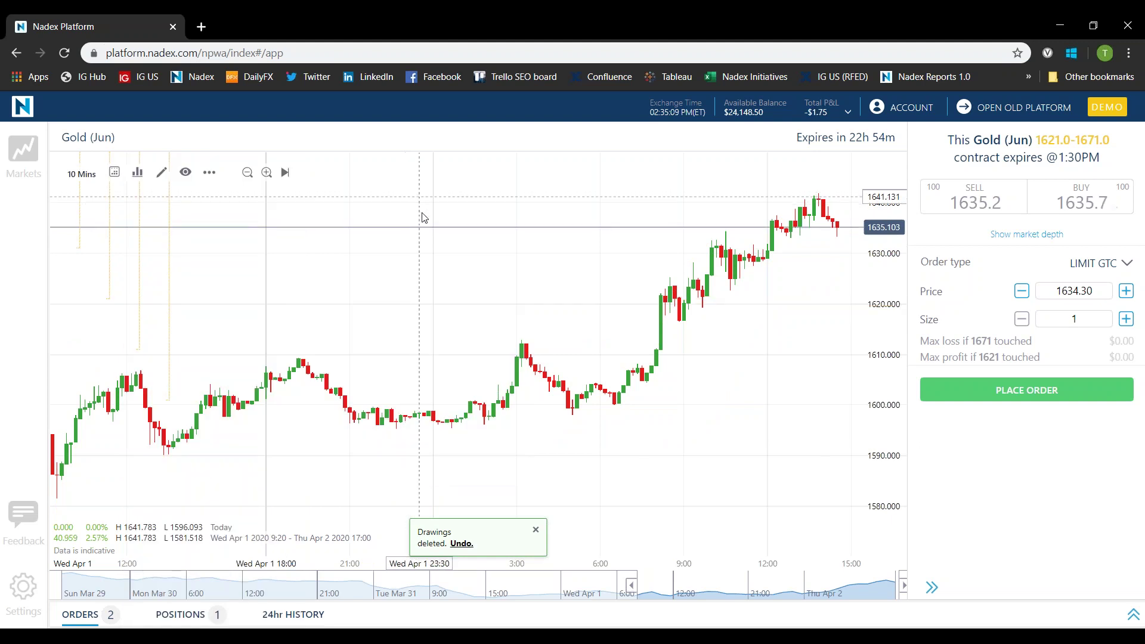
mouse_move(407, 274)
mouse_down()
mouse_move(417, 388)
mouse_move(406, 418)
mouse_up()
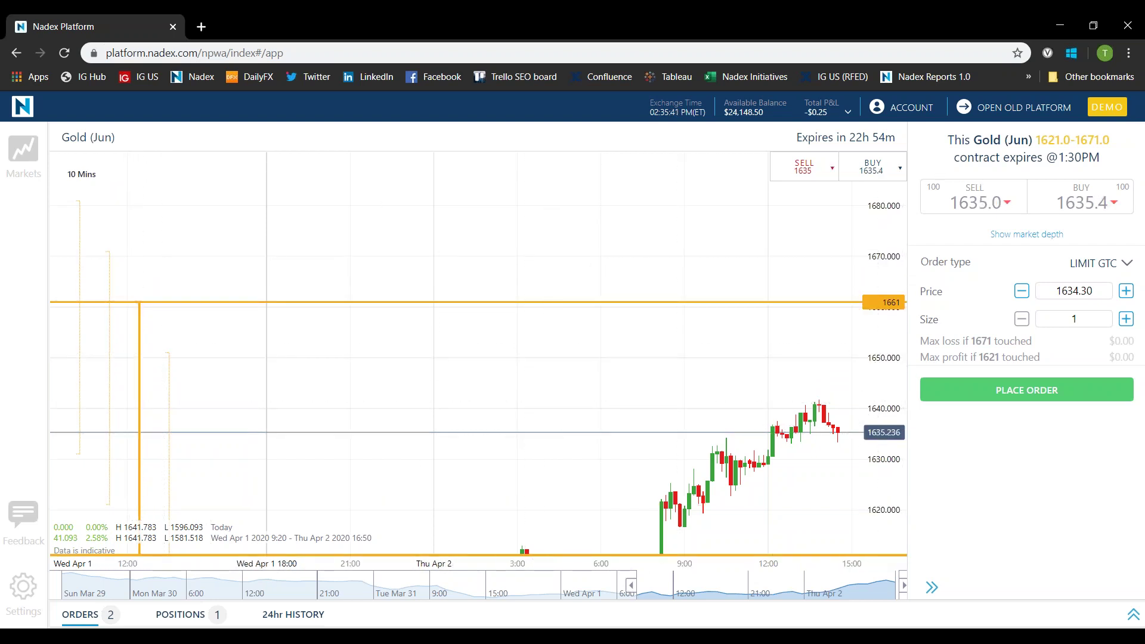
Compare the 1611–1661, 1621–1671, 1651 and 1661 brackets, ending on 1631–1681 with the ticket closed
click(880, 164)
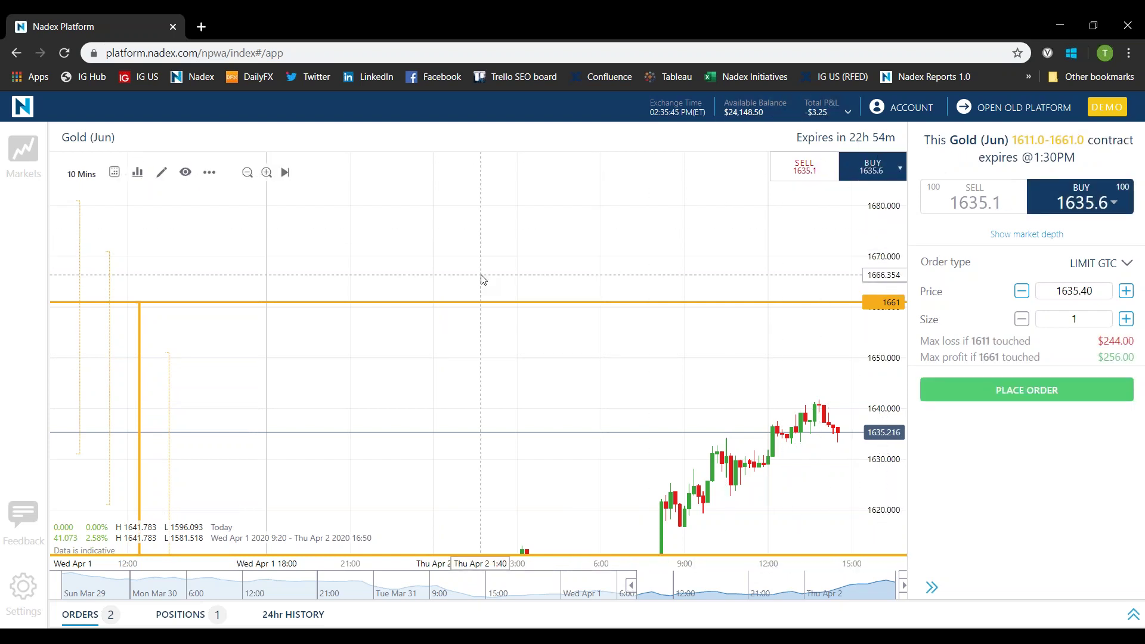
scroll(480, 279, down, 1)
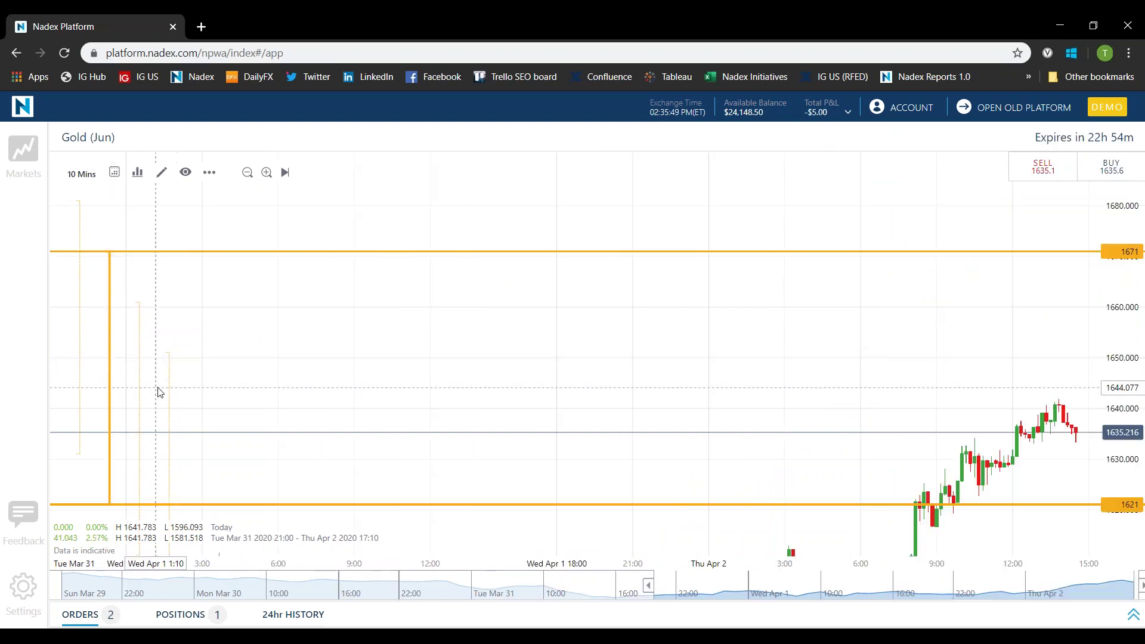
click(169, 401)
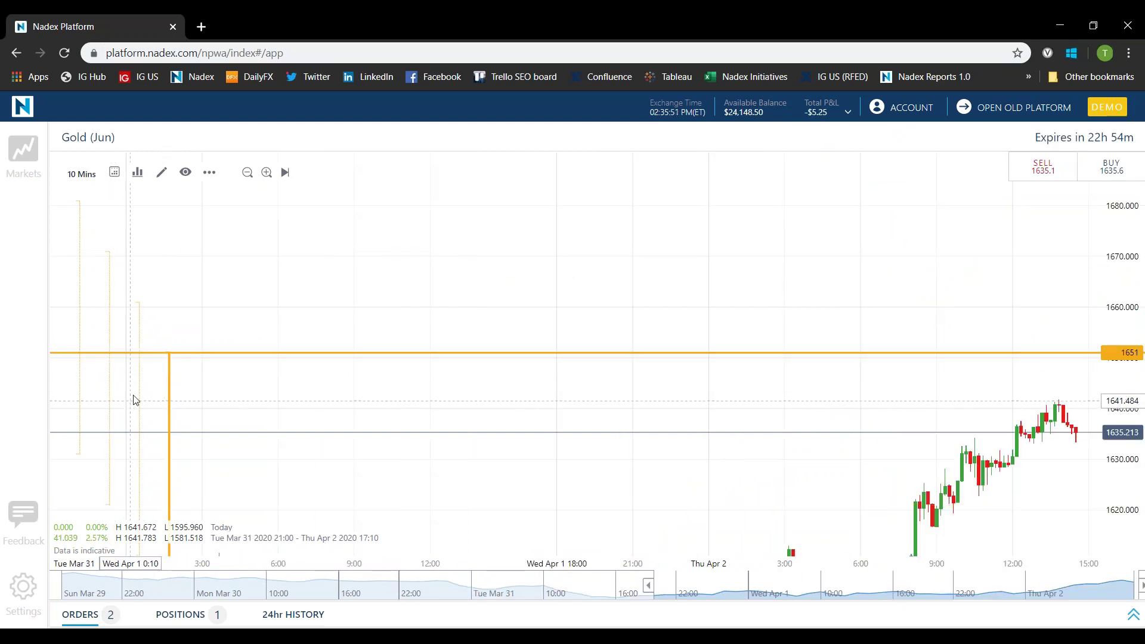
click(111, 360)
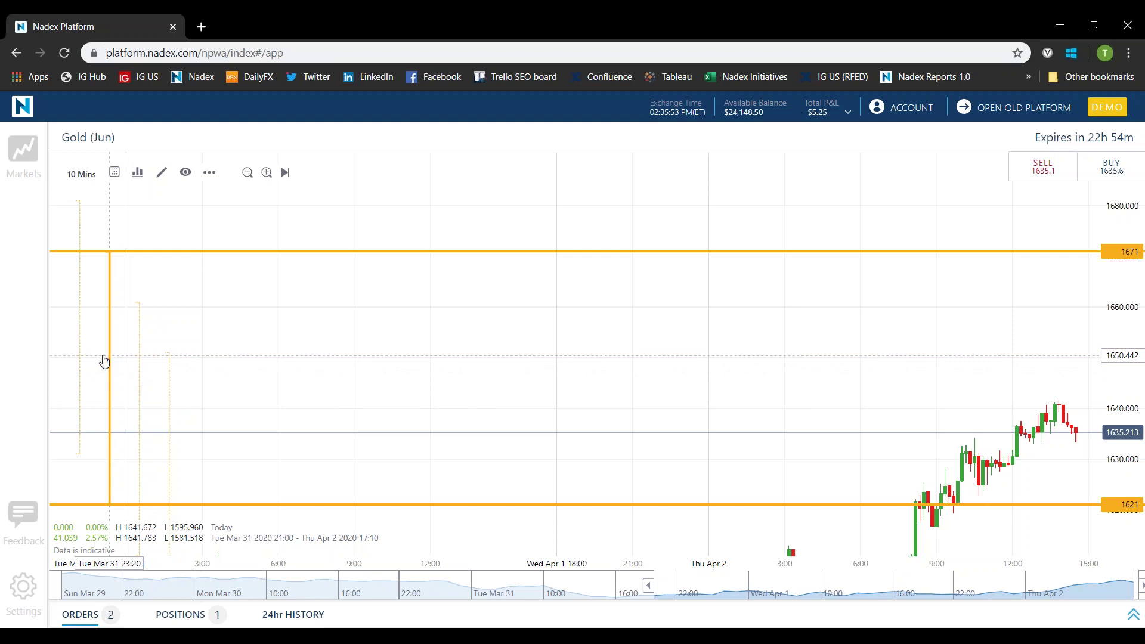
click(81, 337)
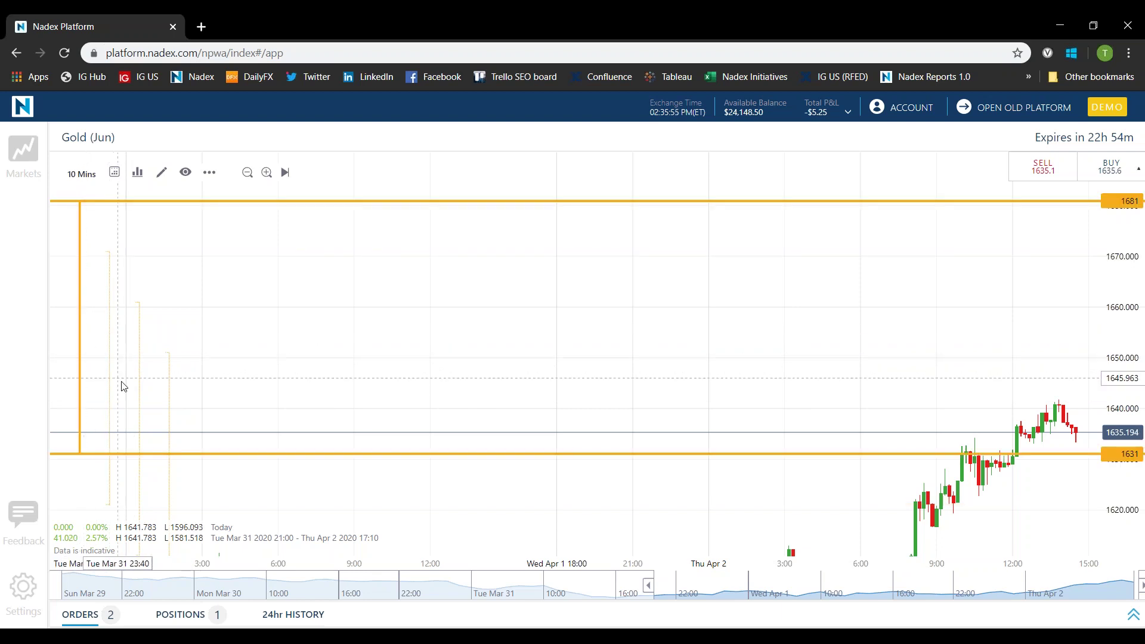
click(139, 403)
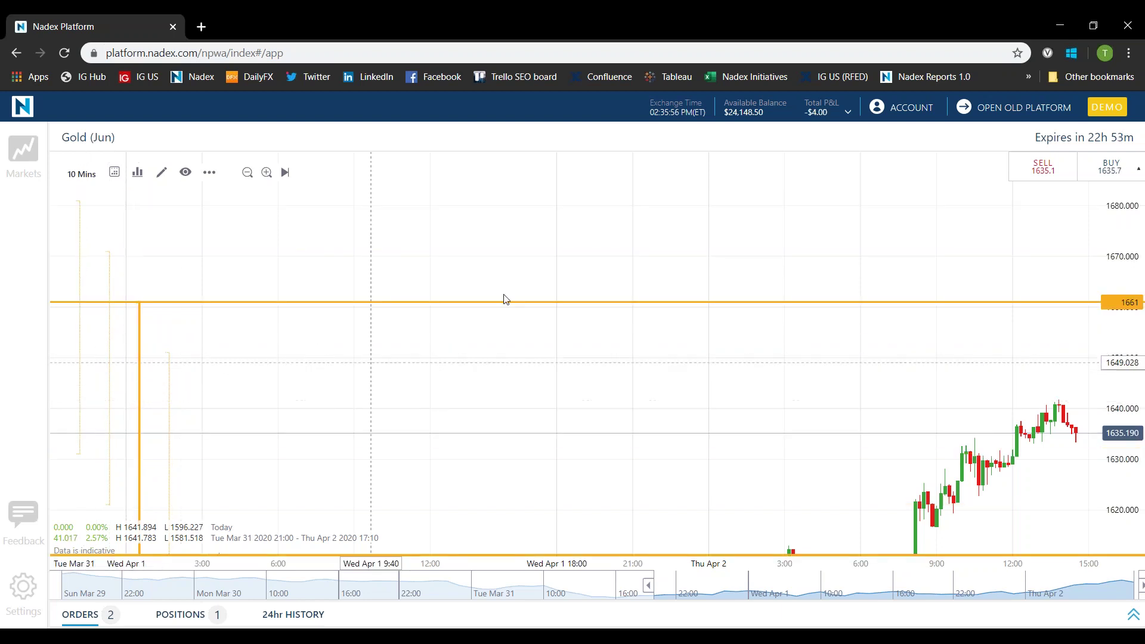
click(1108, 167)
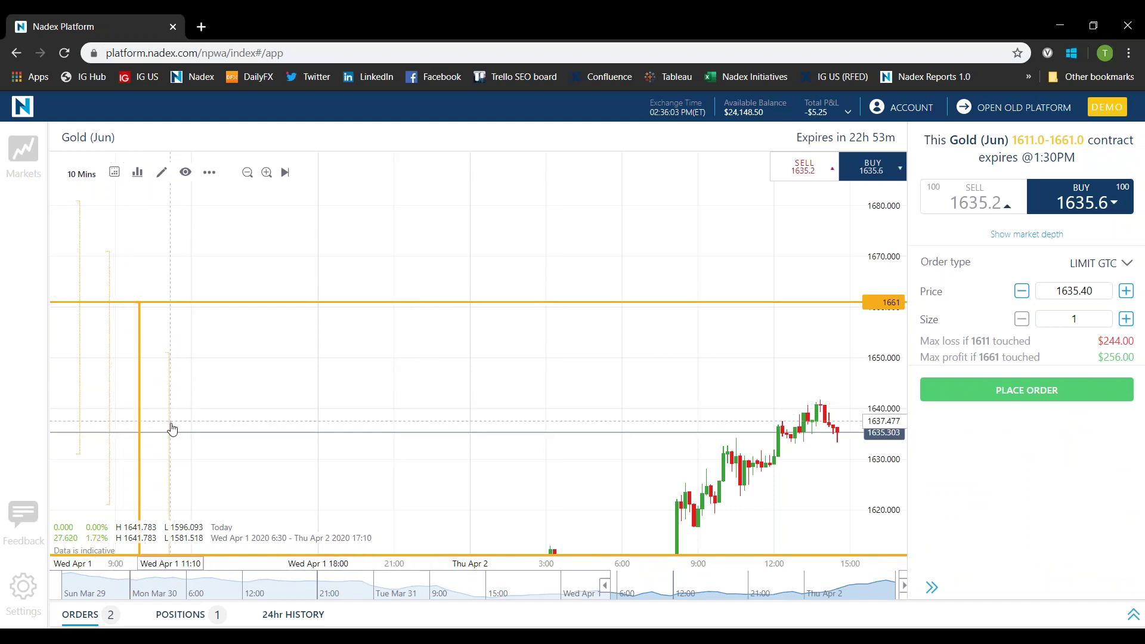
click(80, 399)
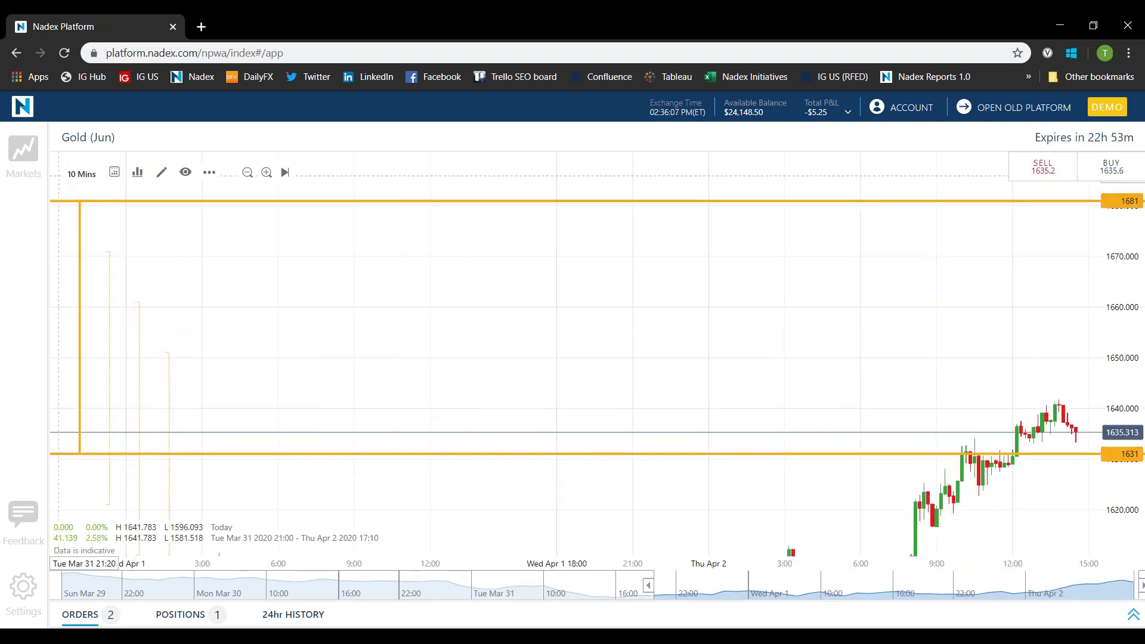
Switch the Gold chart to 30-minute candles, highlight the 1621 bracket, and open its buy ticket
click(88, 186)
click(82, 174)
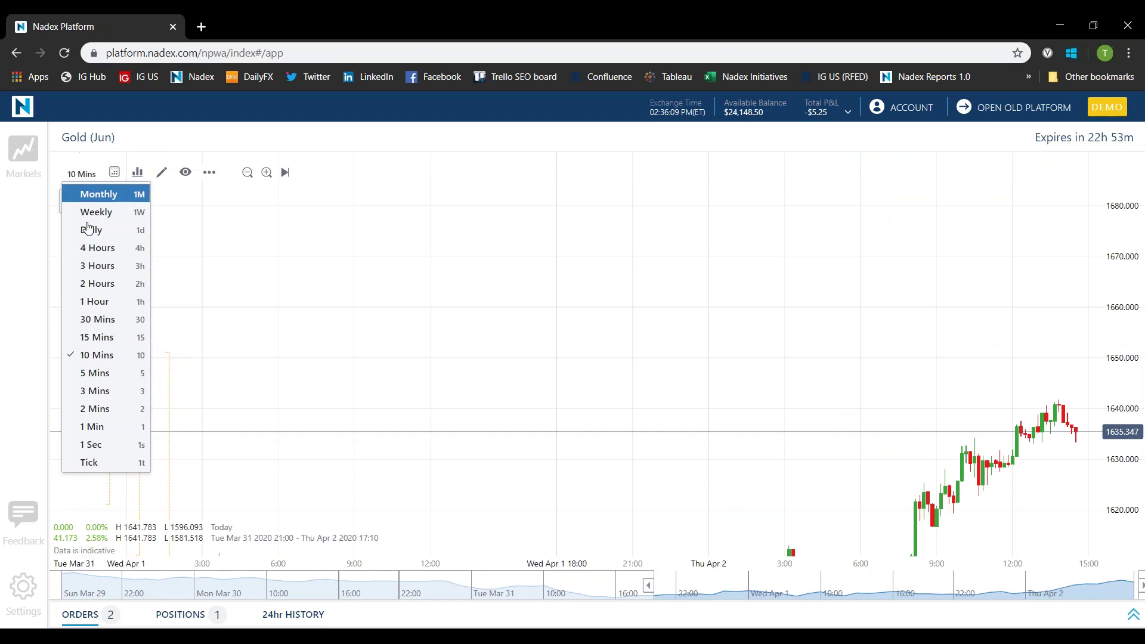
click(104, 307)
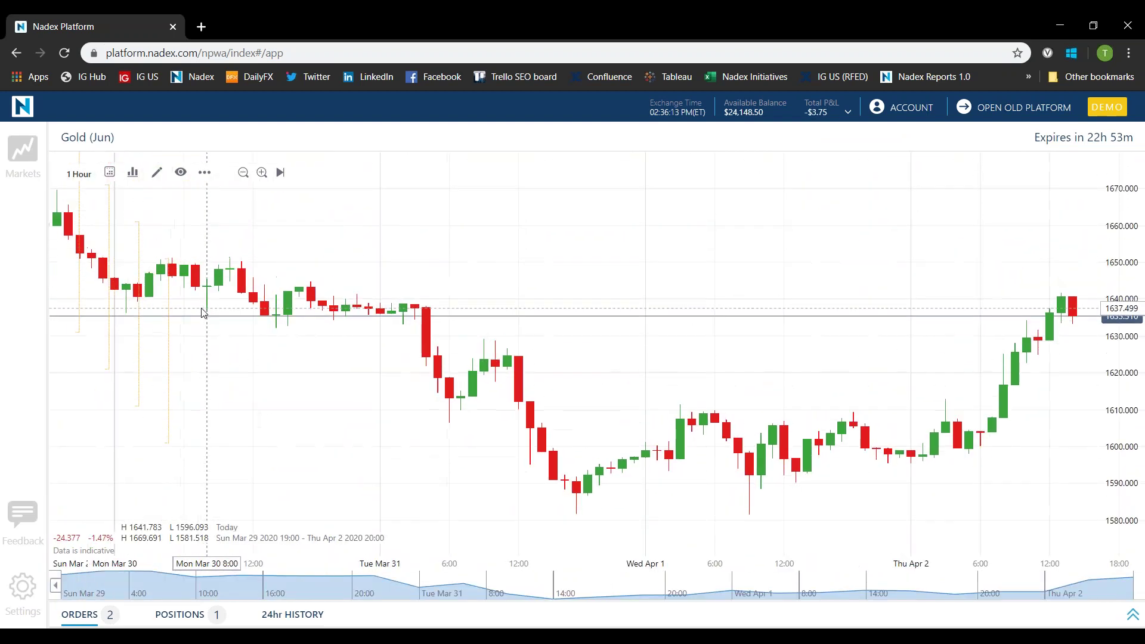
click(81, 176)
click(97, 320)
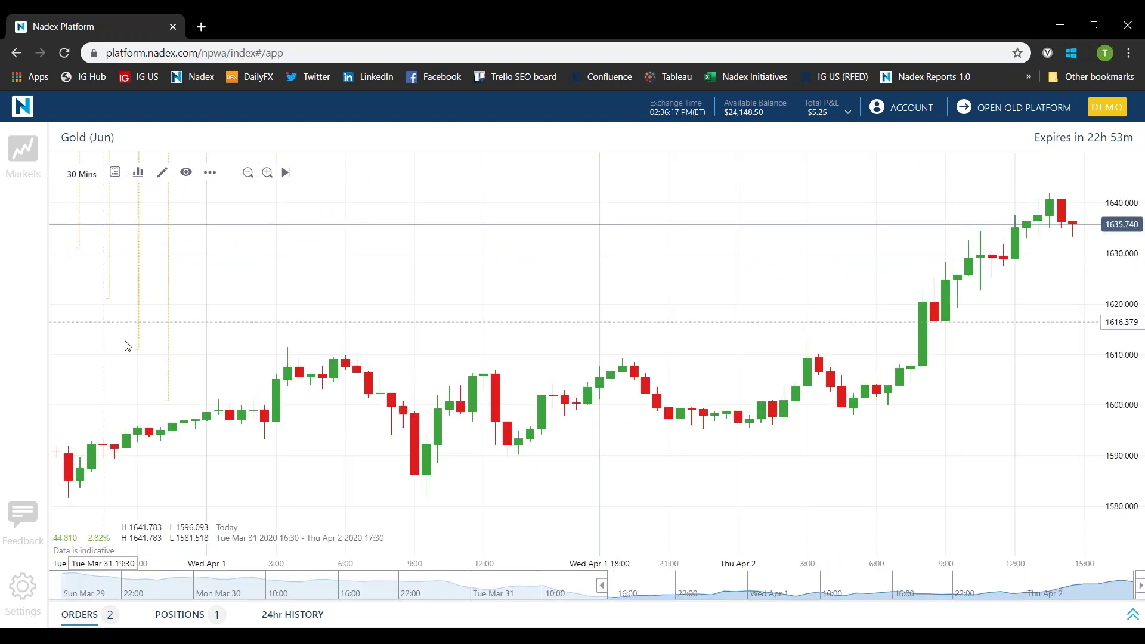
drag(427, 304, 422, 408)
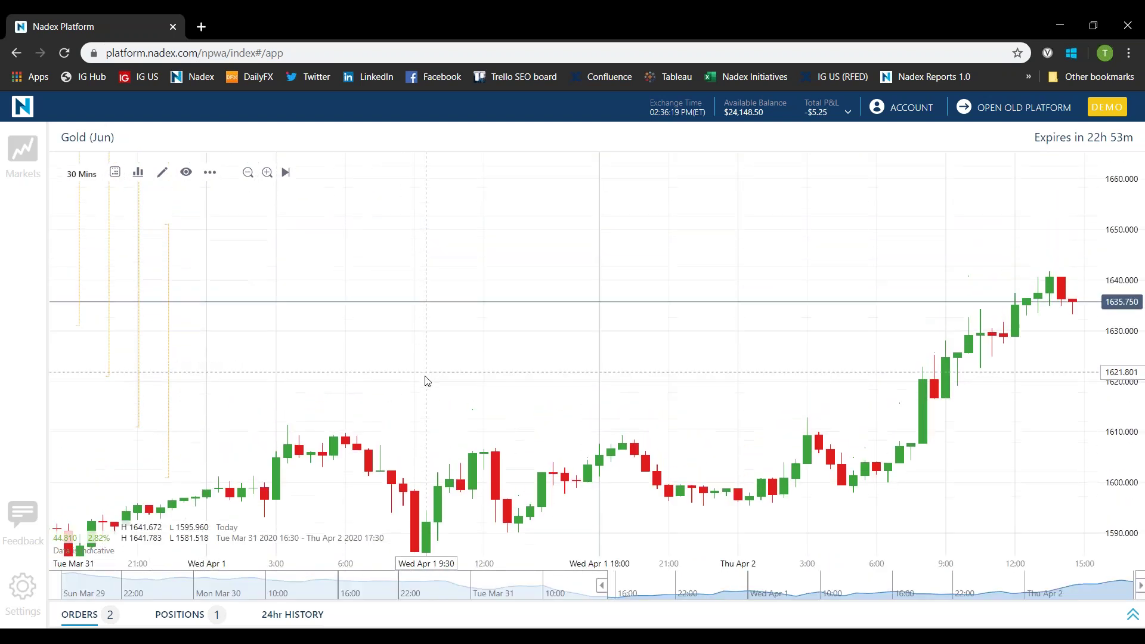
click(109, 380)
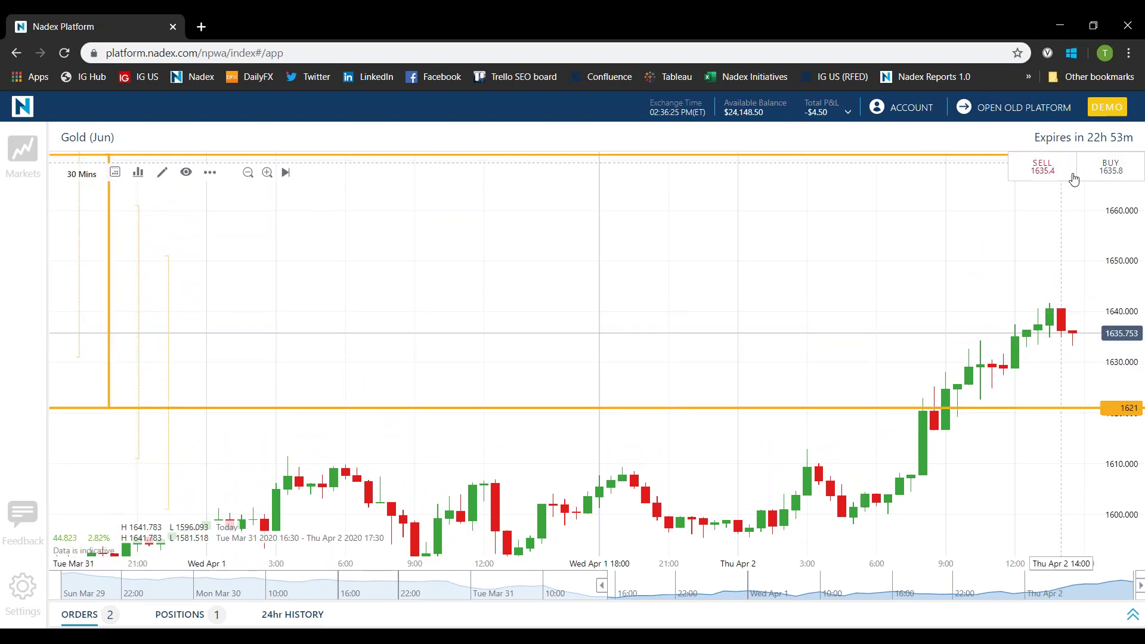
click(1105, 172)
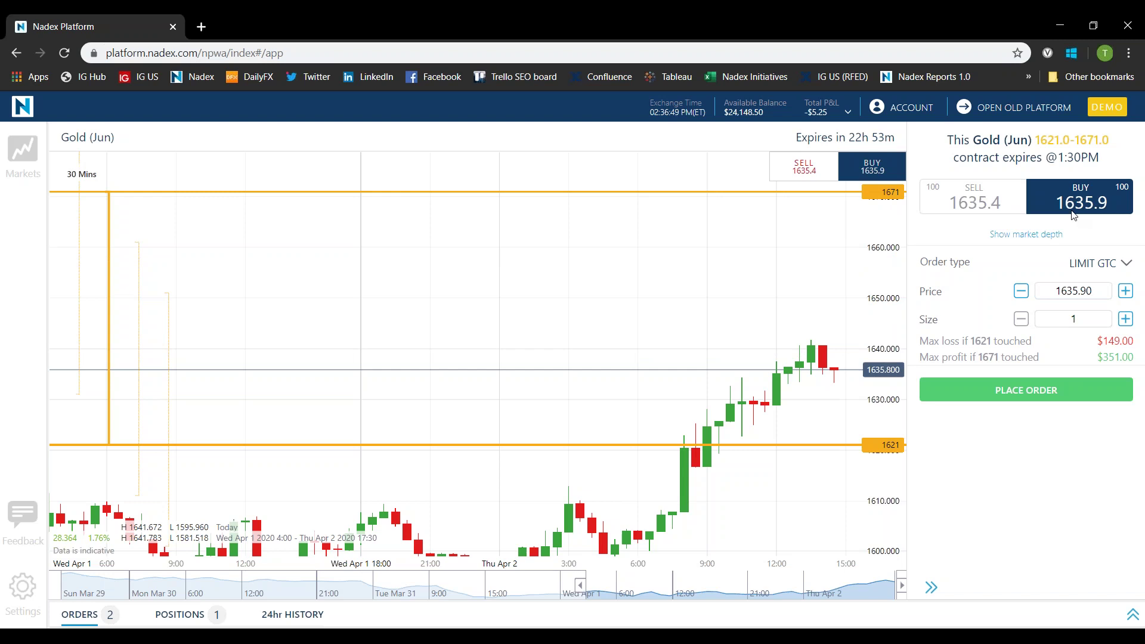
Refresh the Gold buy order's limit price to the latest buy quote
click(917, 367)
click(911, 369)
click(911, 369)
click(911, 369)
click(910, 369)
click(910, 369)
click(1082, 202)
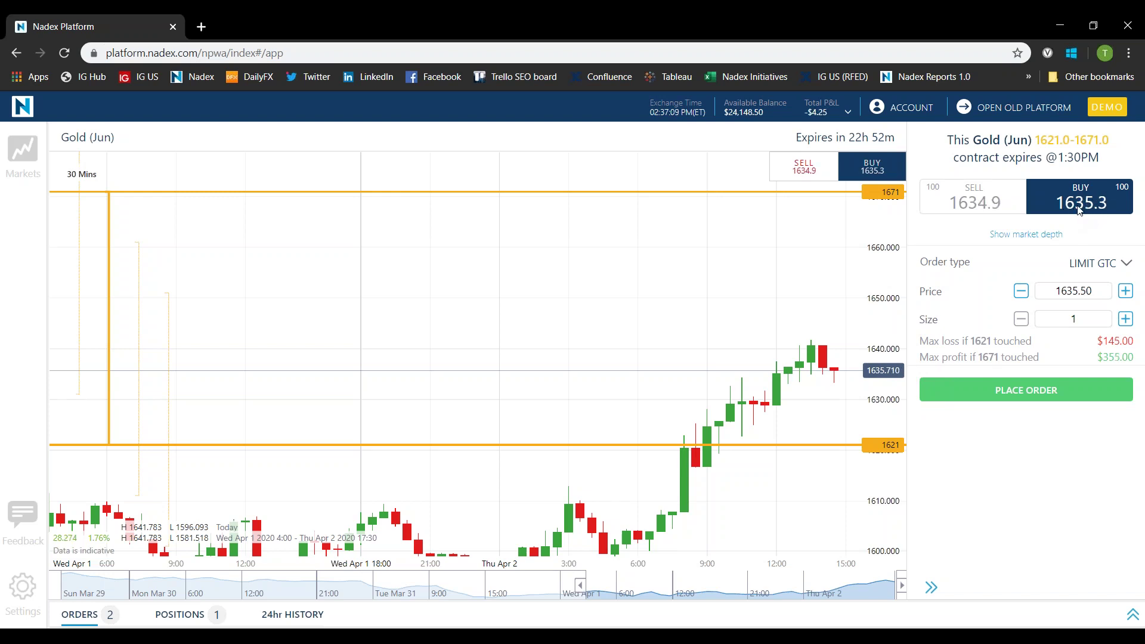
click(1083, 209)
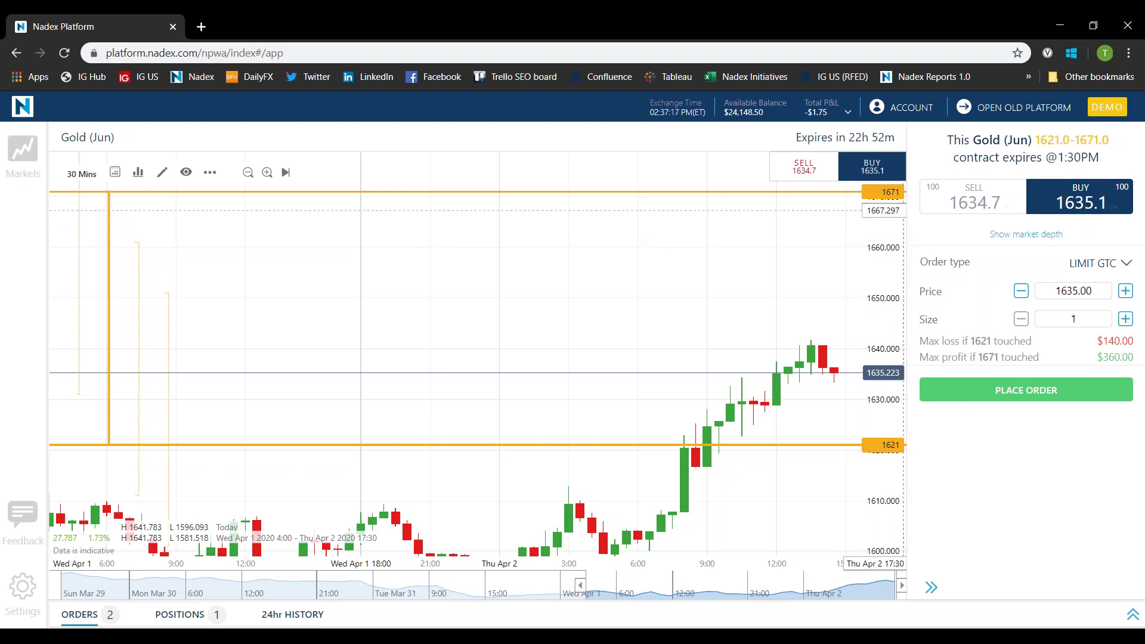
Close the ticket and switch the chart to the 1601–1651 Gold touch bracket
click(912, 191)
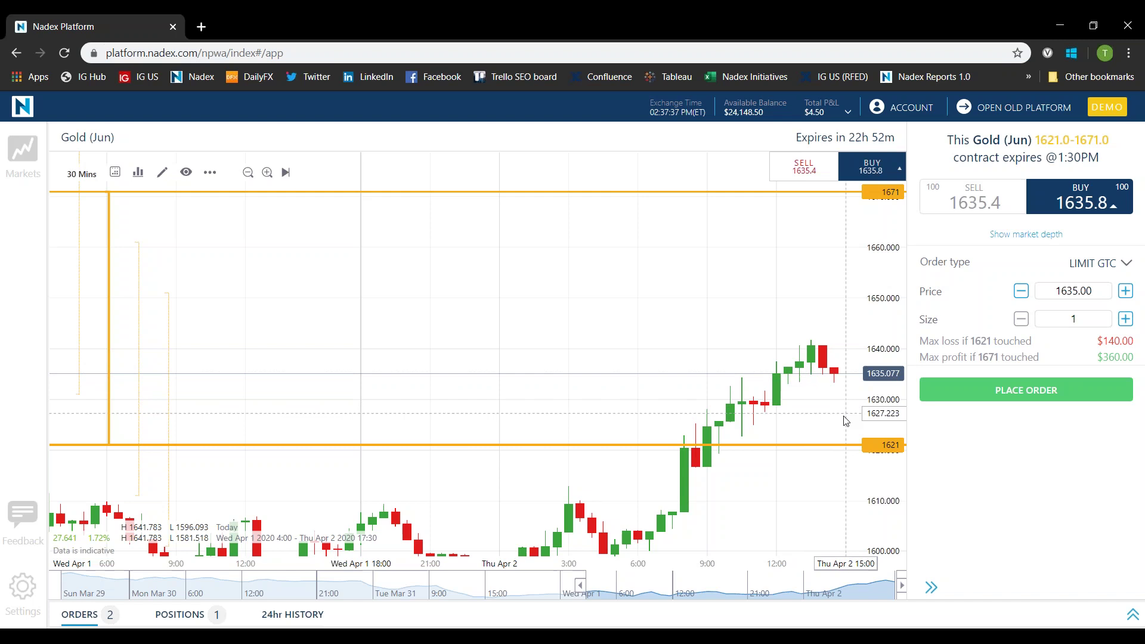
click(911, 444)
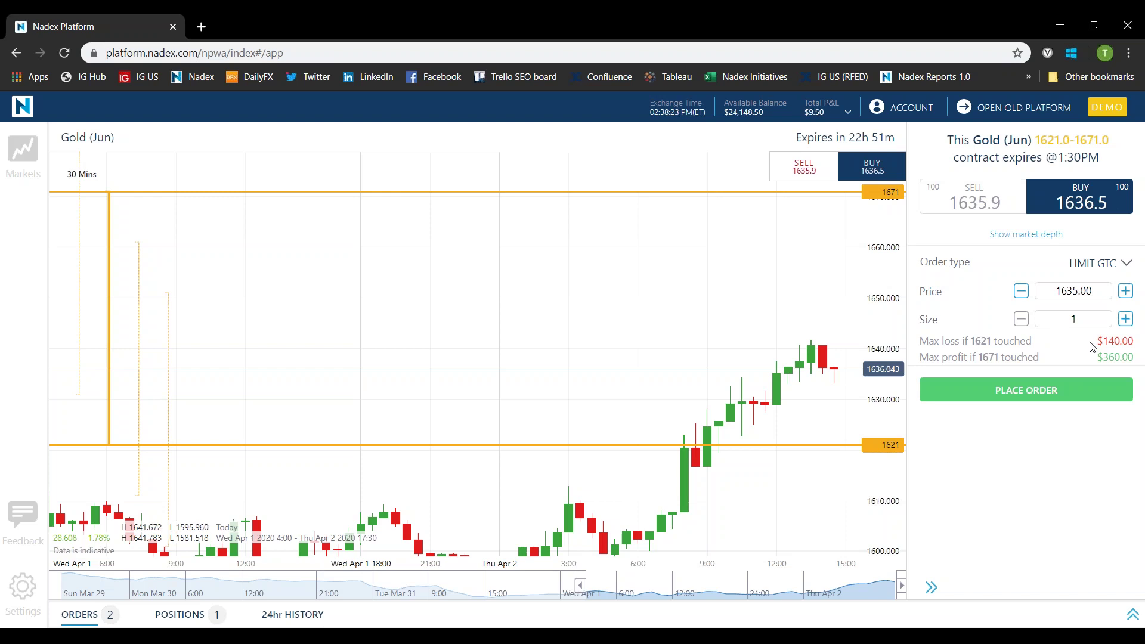
mouse_move(788, 210)
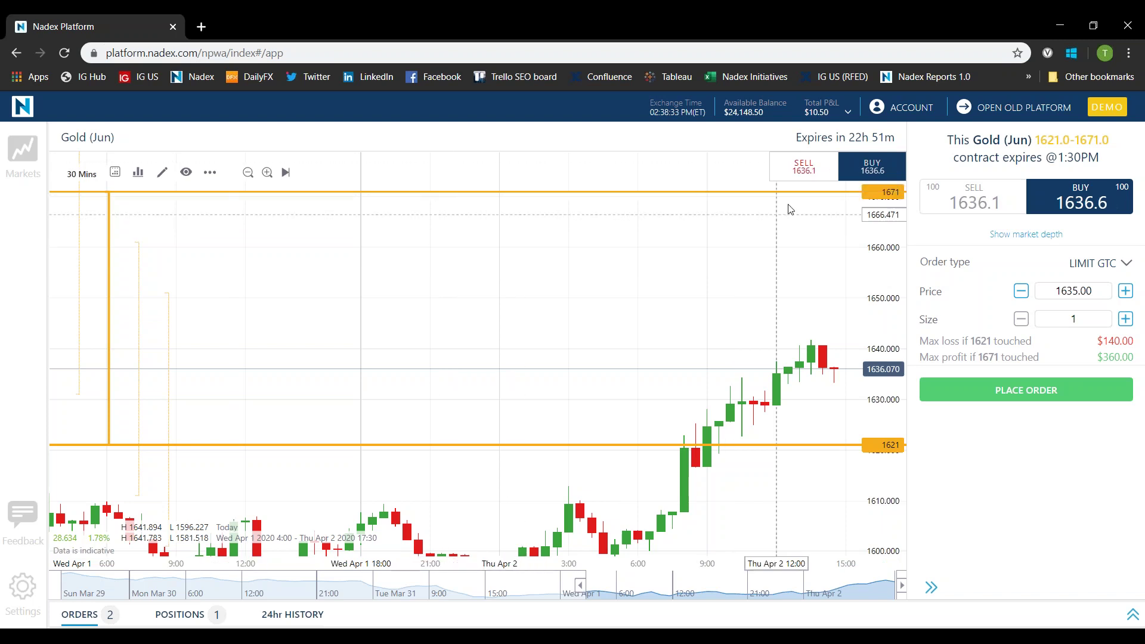
click(849, 136)
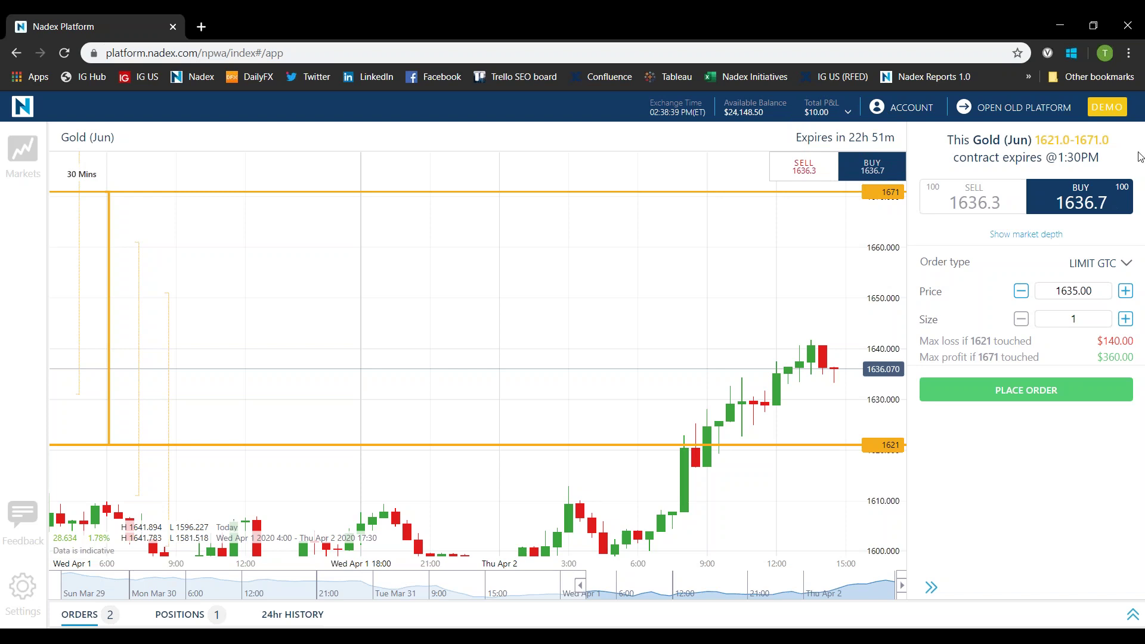
click(1083, 157)
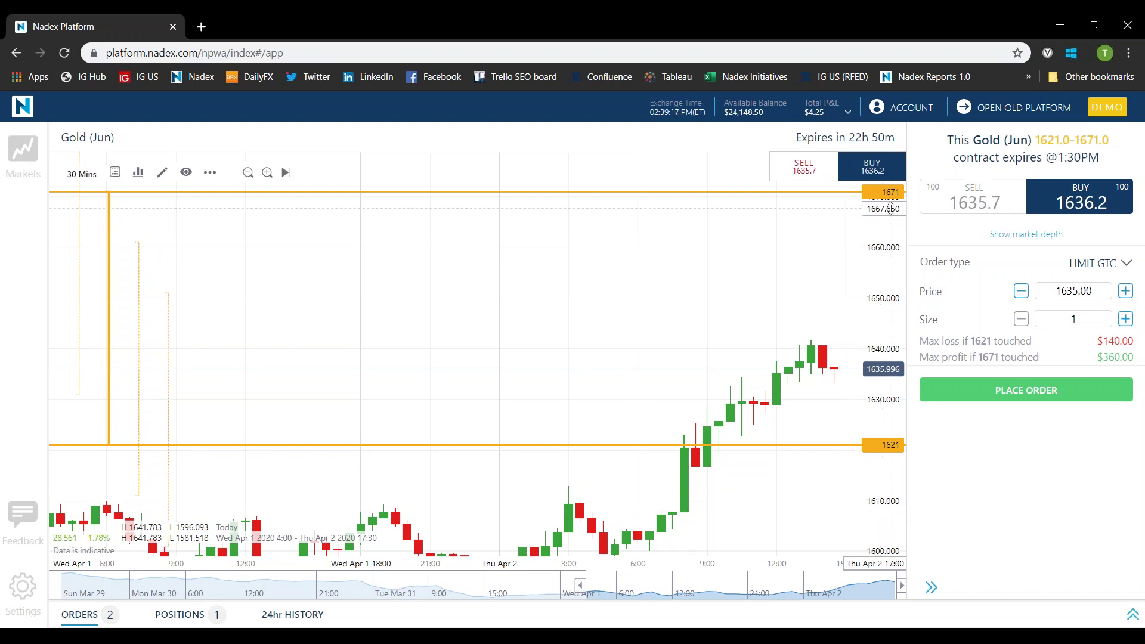
mouse_move(479, 359)
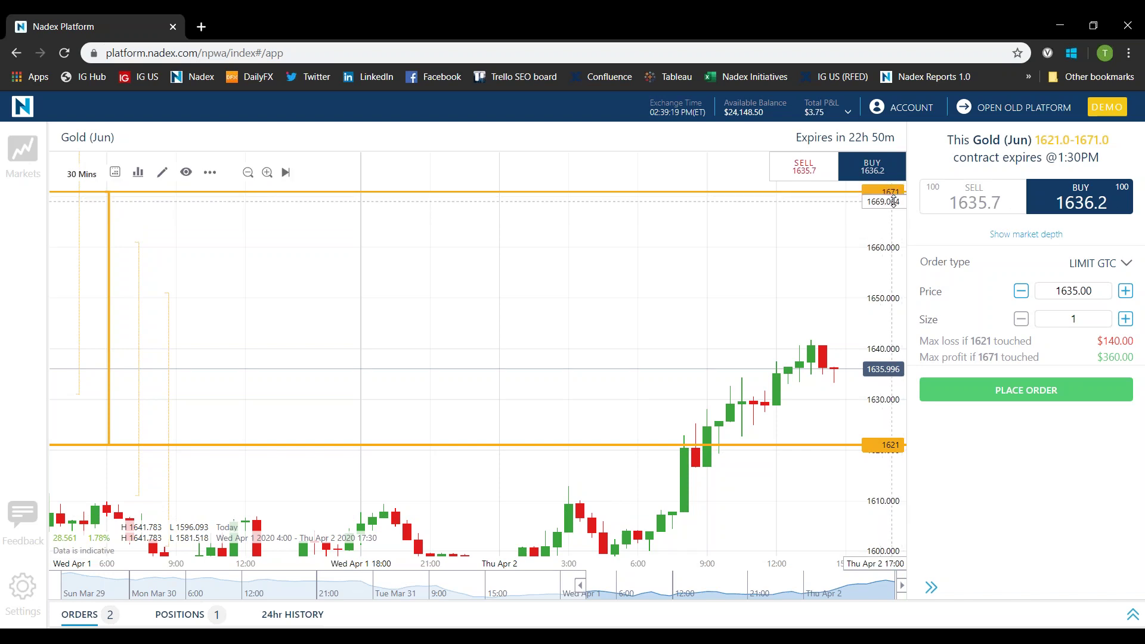
click(1079, 358)
click(856, 192)
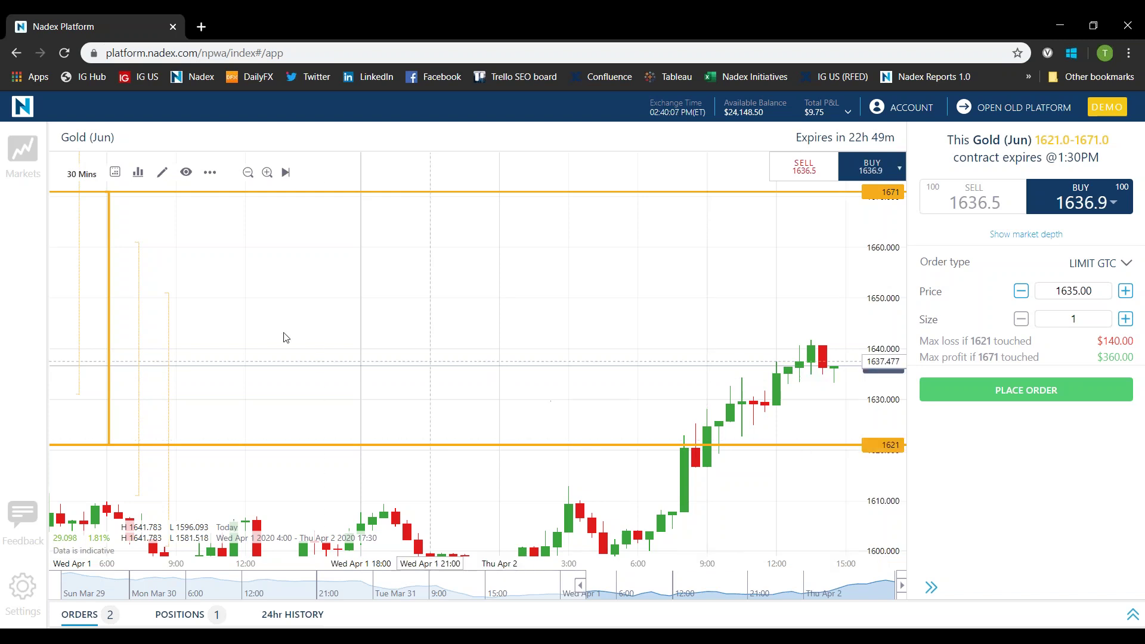
click(168, 439)
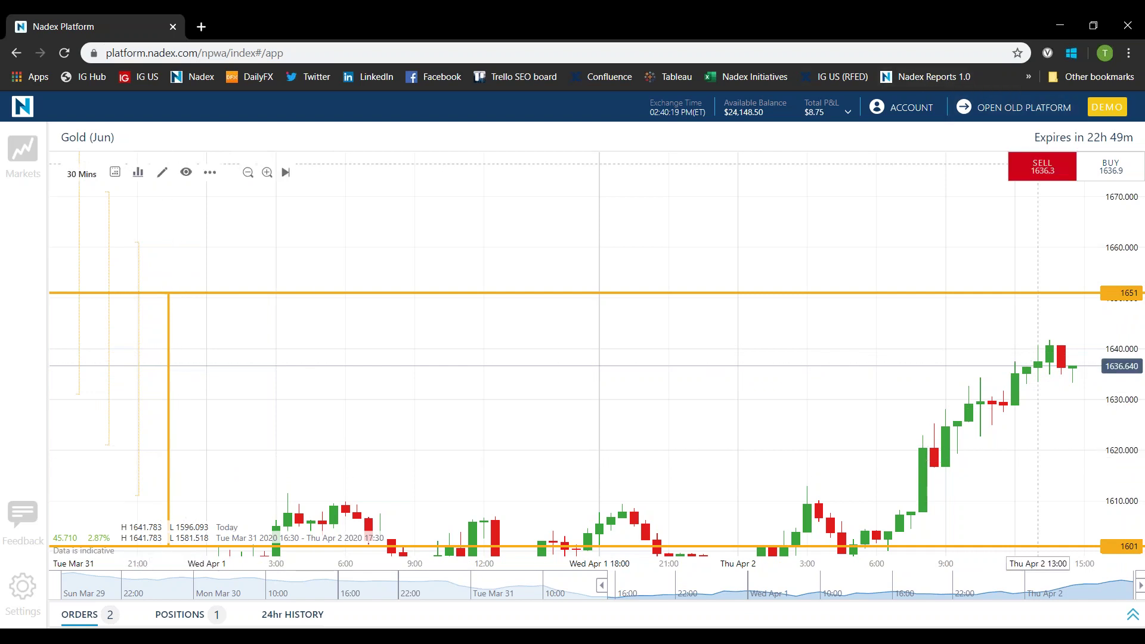
Open a 1601–1651 sell ticket at the latest sell quote, then show the markets list
click(1043, 171)
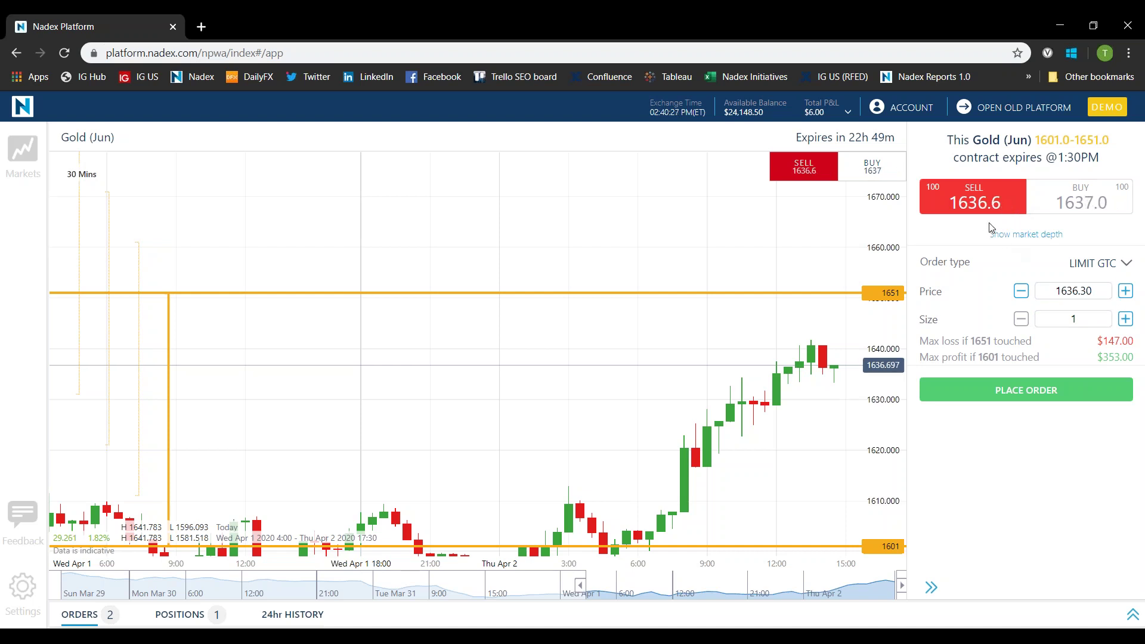
click(978, 204)
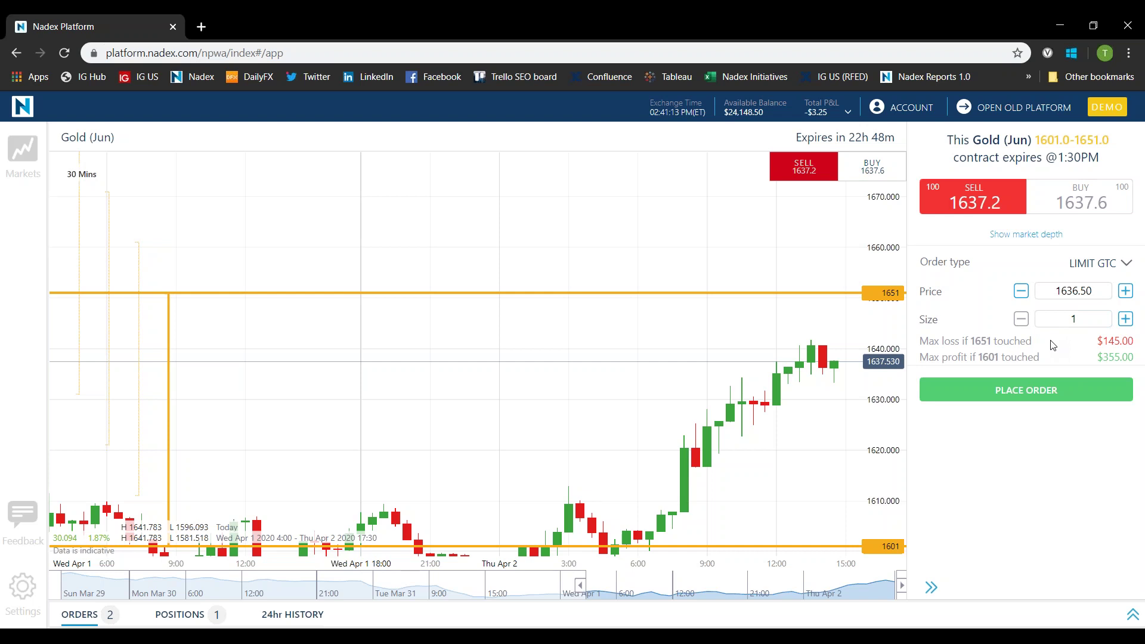
click(20, 152)
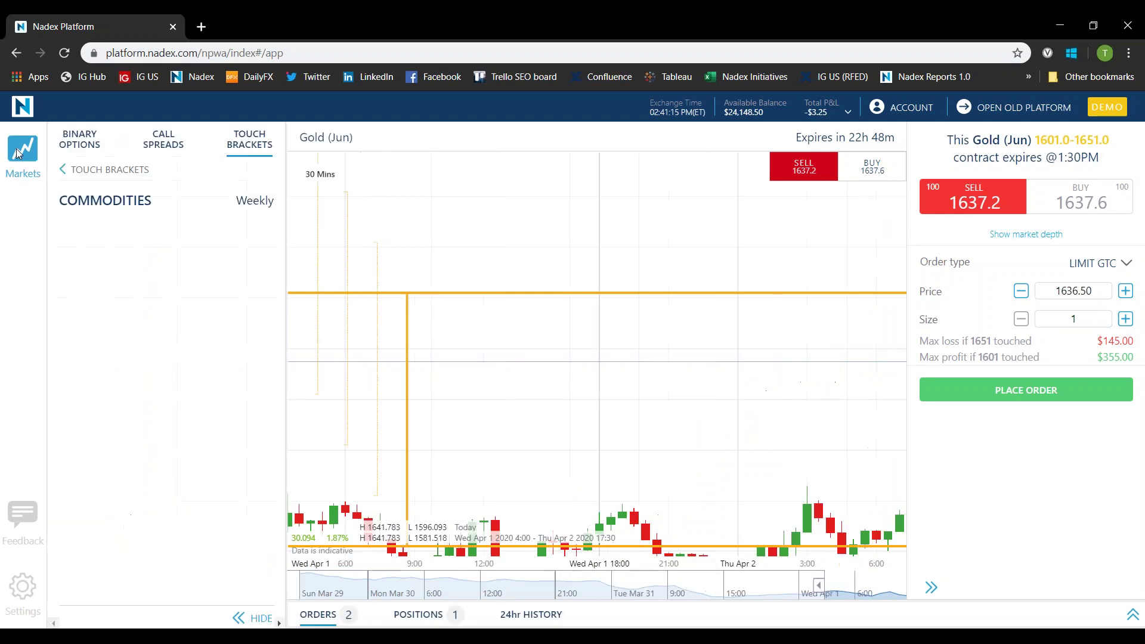
Load the US 500 Daily (4:15pm) 2420.0–2460.0 contract from the index call spreads
click(163, 140)
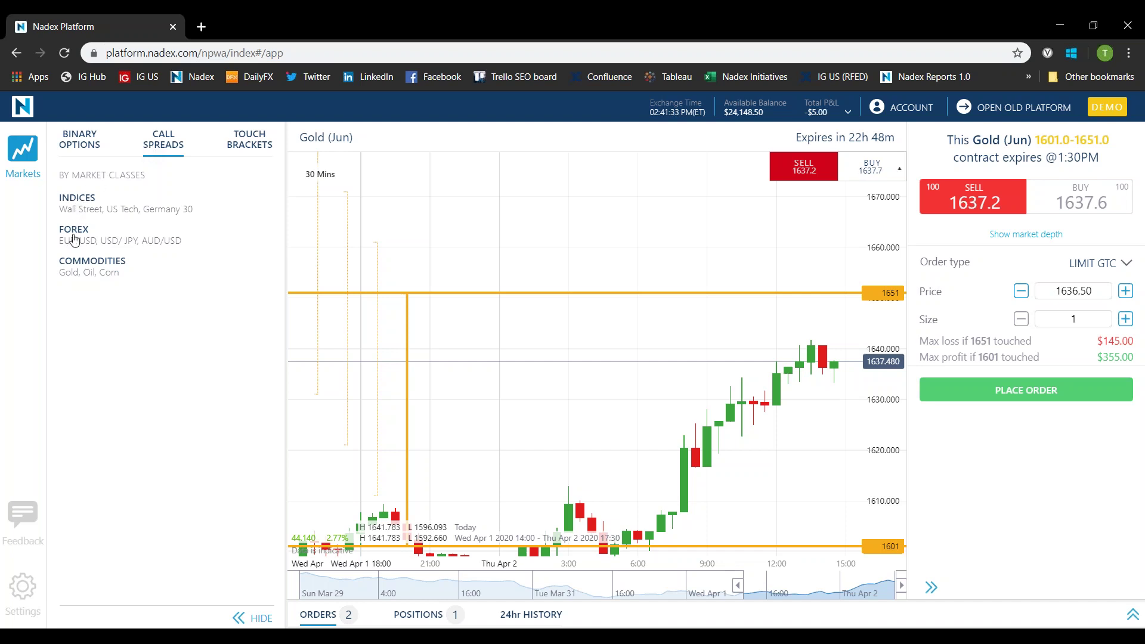
click(83, 266)
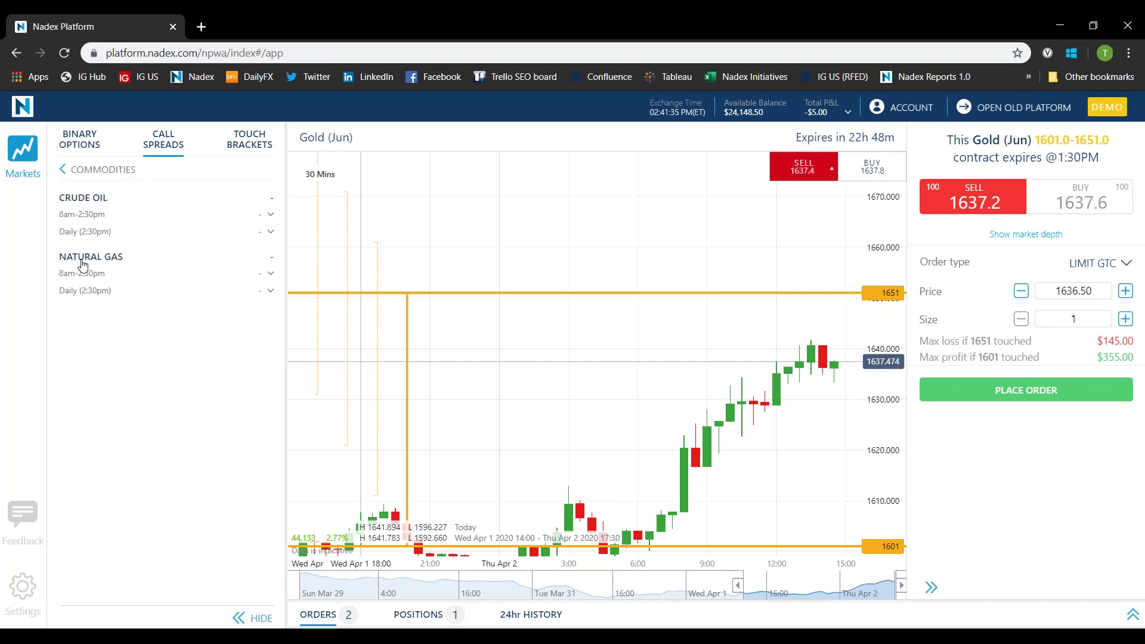
click(72, 170)
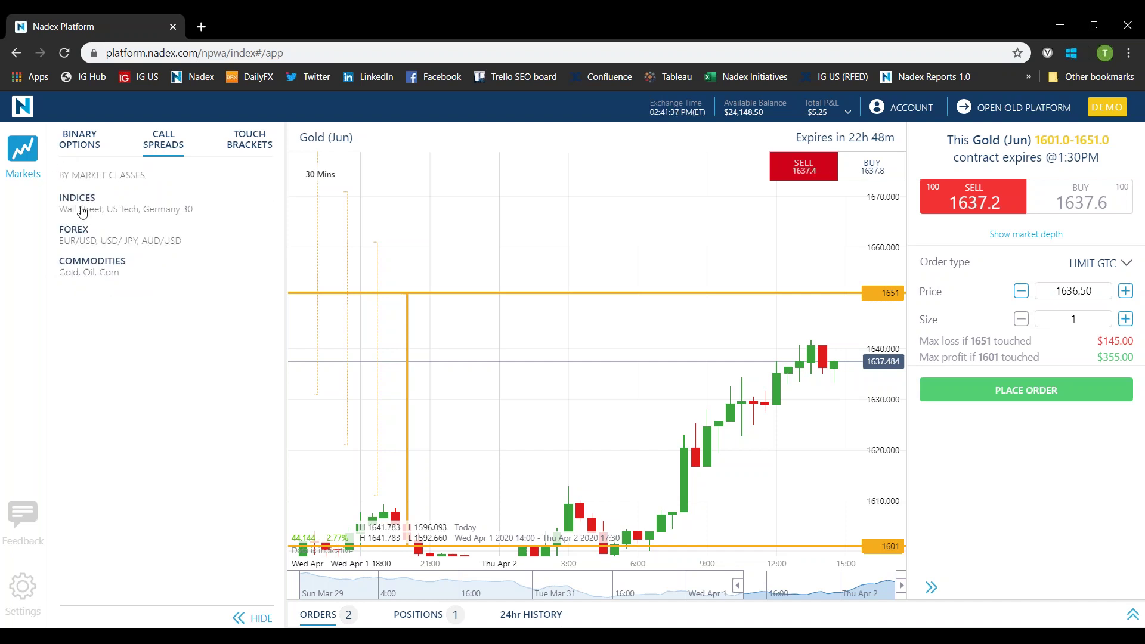
click(81, 212)
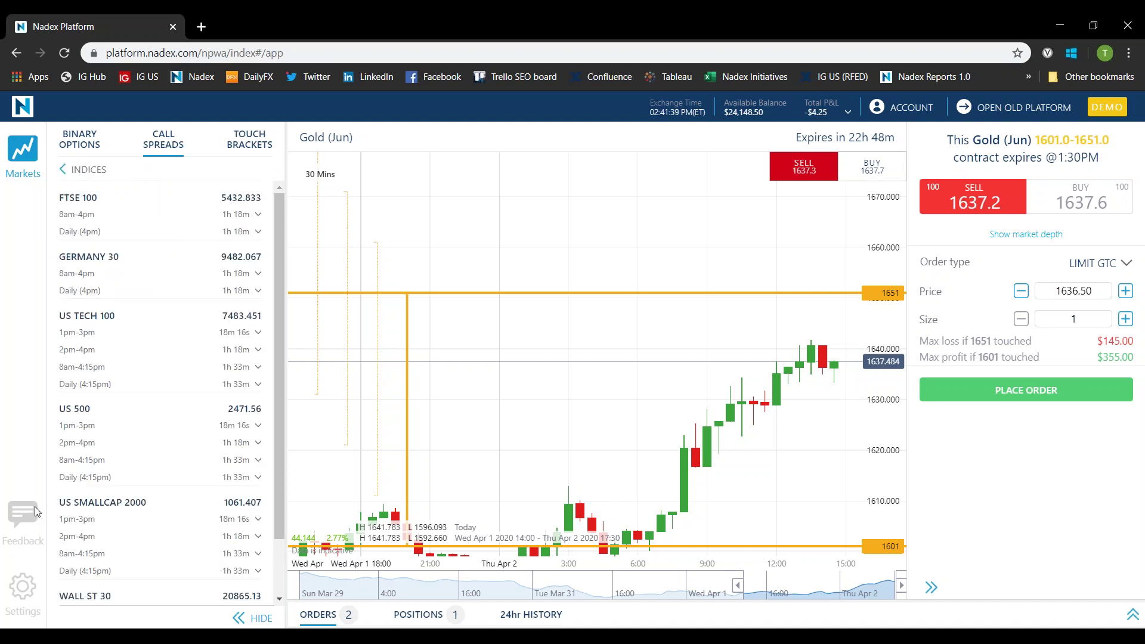
click(73, 482)
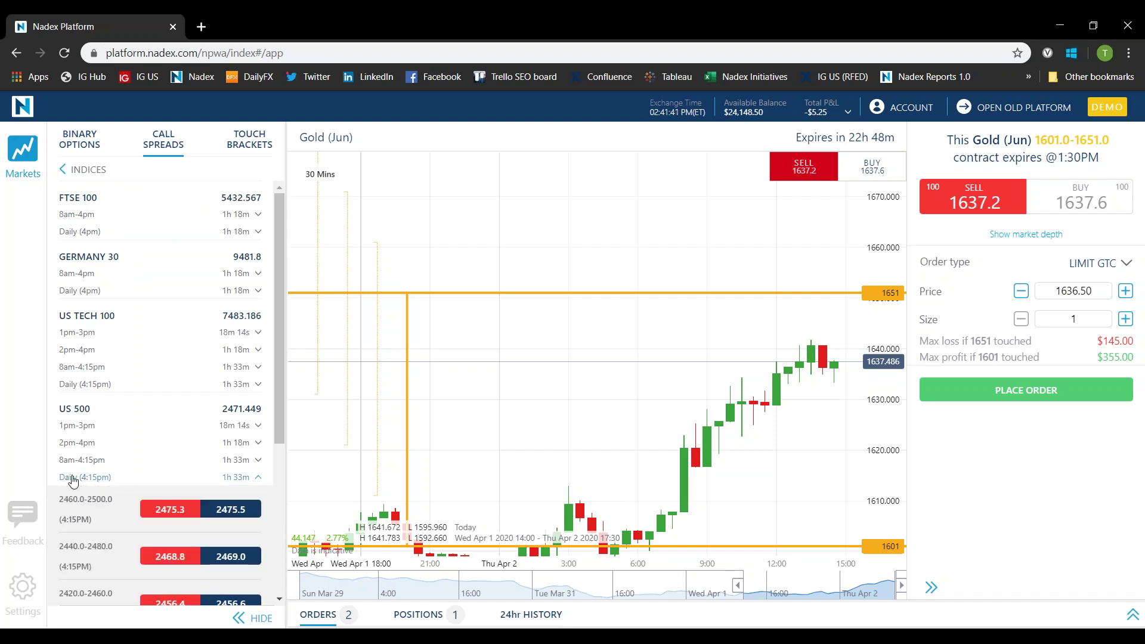
scroll(84, 457, down, 3)
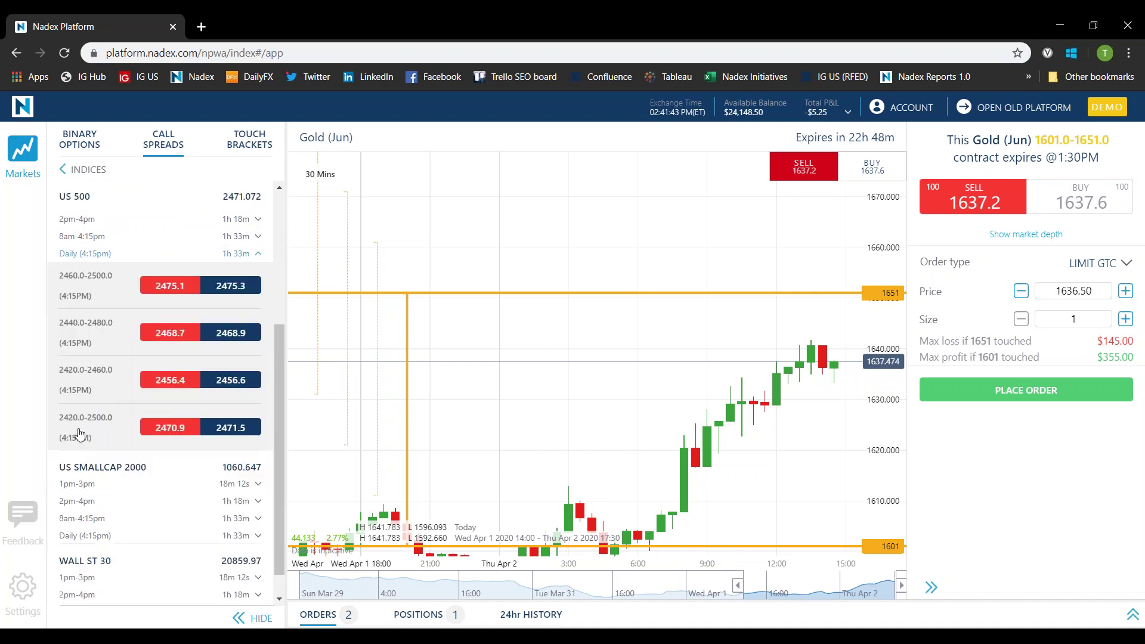
click(92, 377)
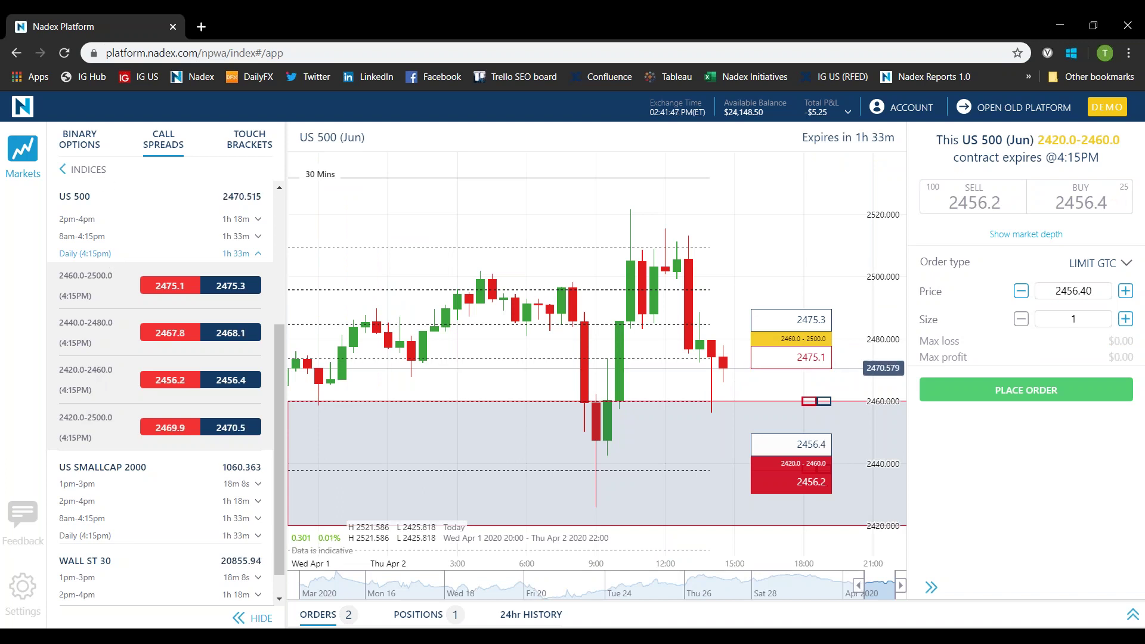
Hide the market list and open a buy ticket on the US 500 2420–2460 spread
click(260, 618)
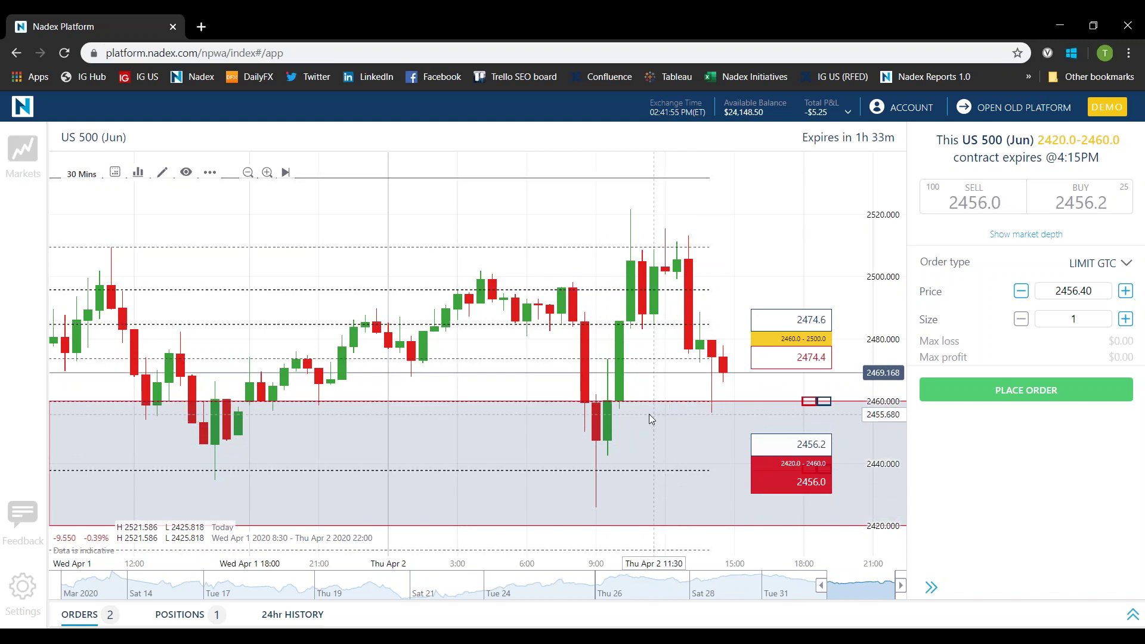
click(1067, 205)
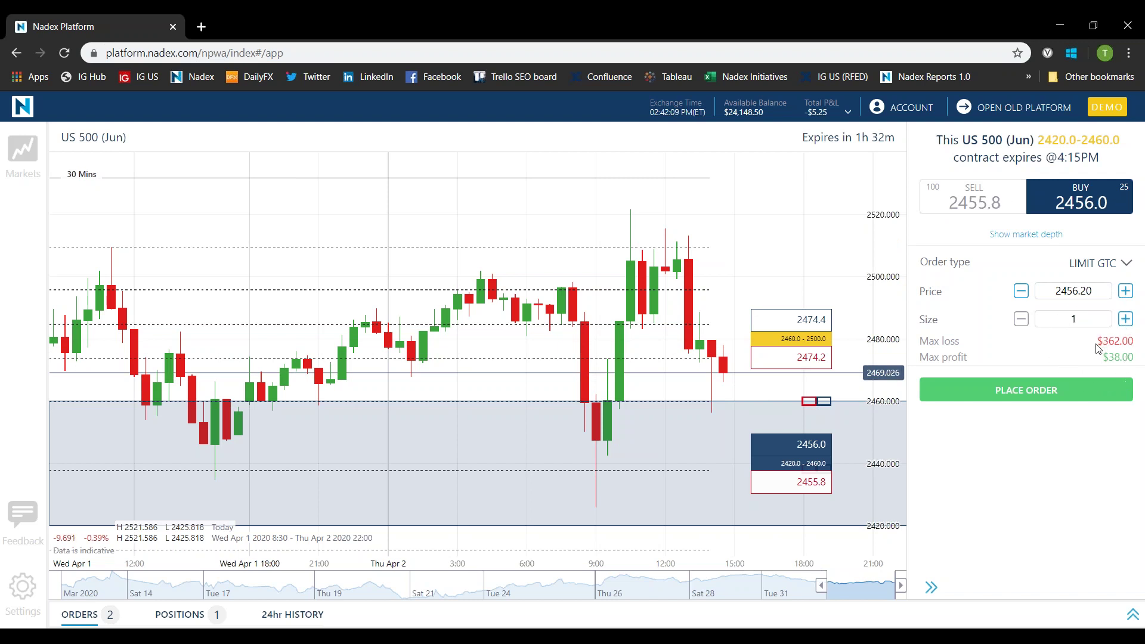
mouse_move(716, 506)
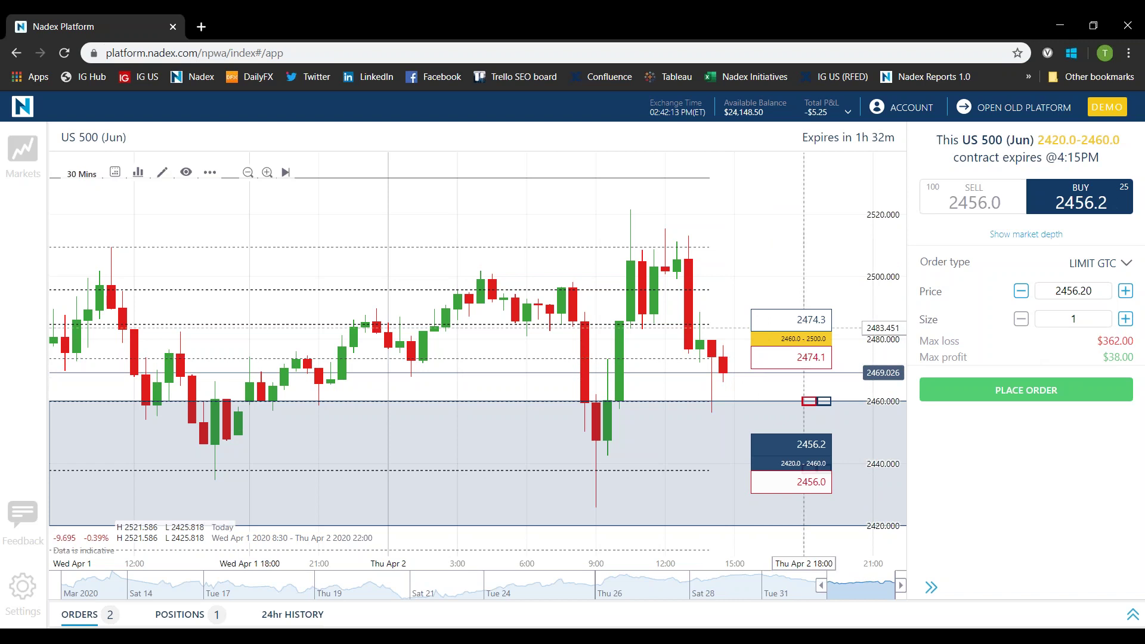
click(1098, 362)
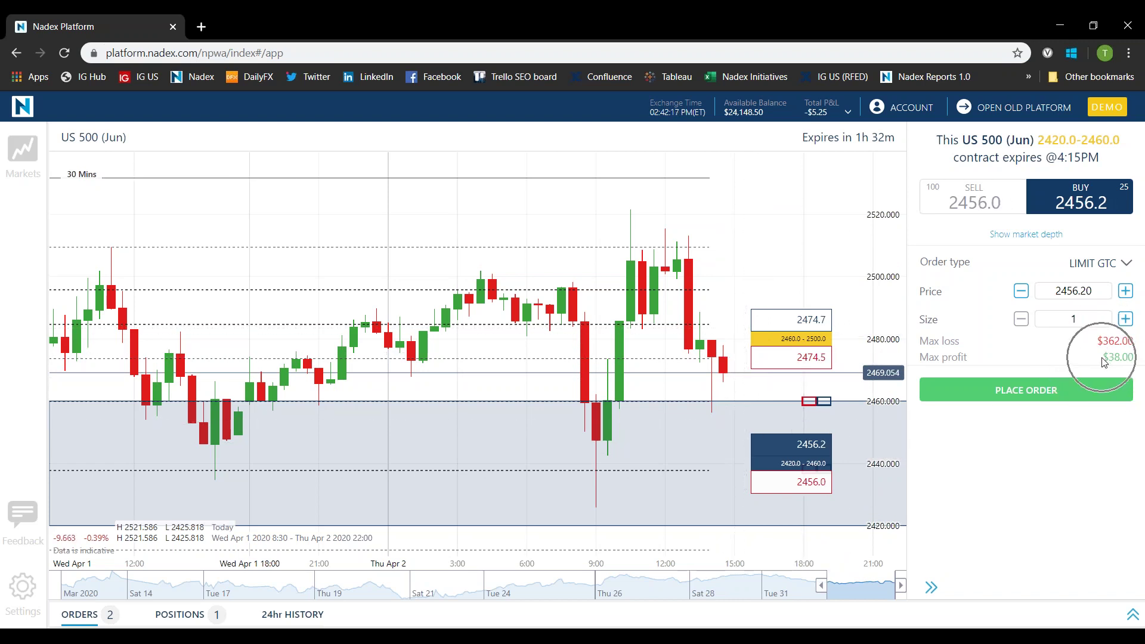
click(1103, 361)
click(1103, 360)
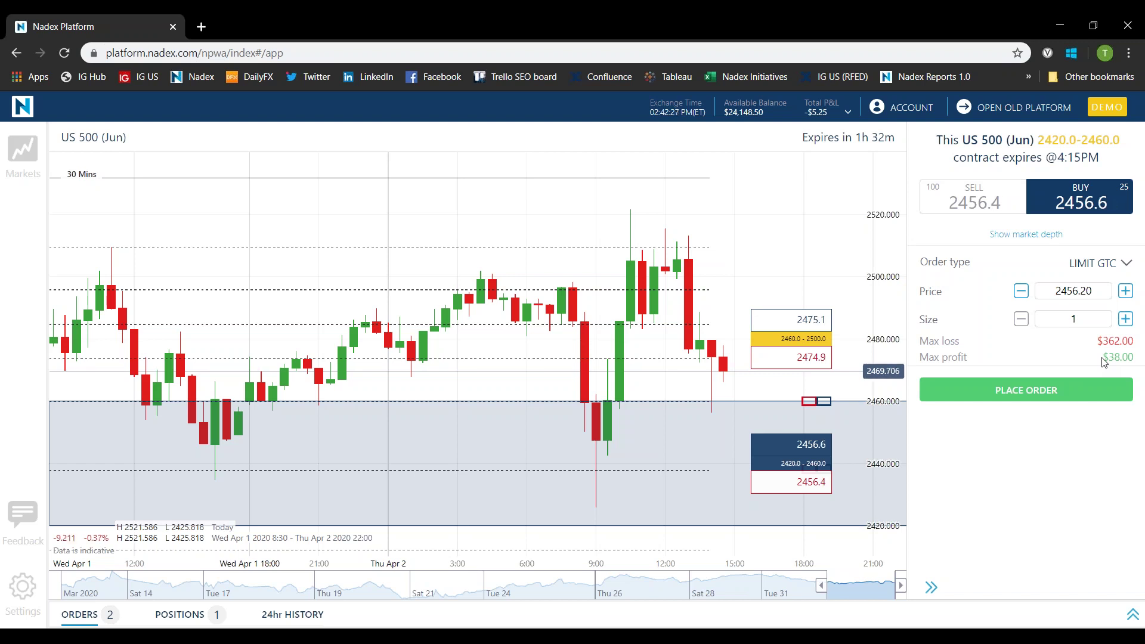
Switch the ticket to a sell at a 2456.80 limit, risking $32 to make $368
click(982, 203)
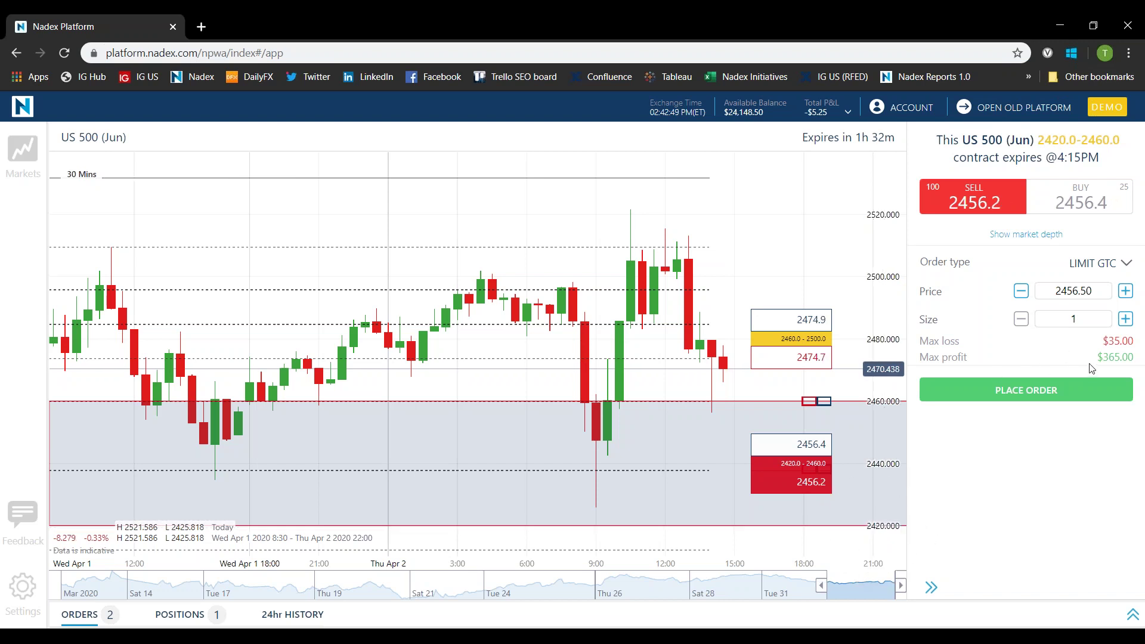
mouse_move(748, 399)
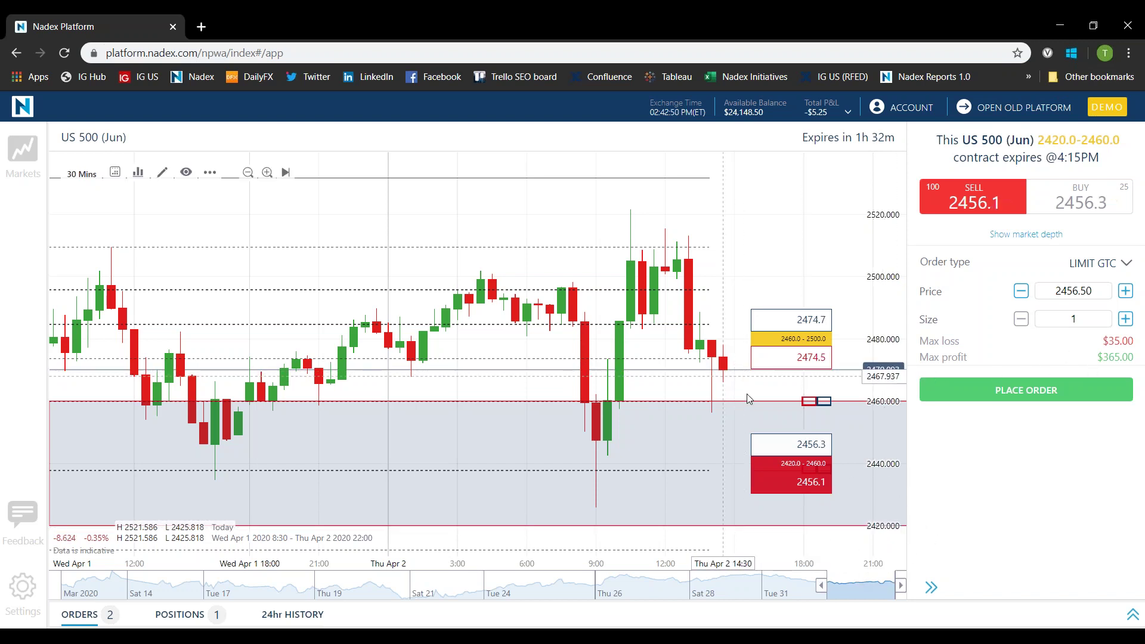
click(911, 401)
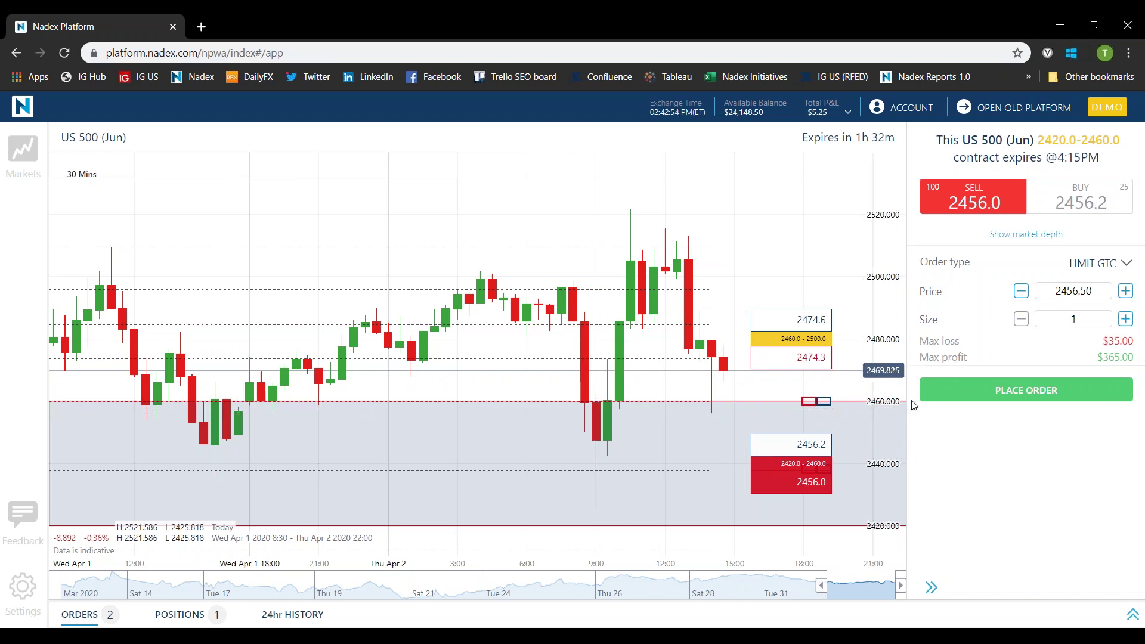
click(909, 370)
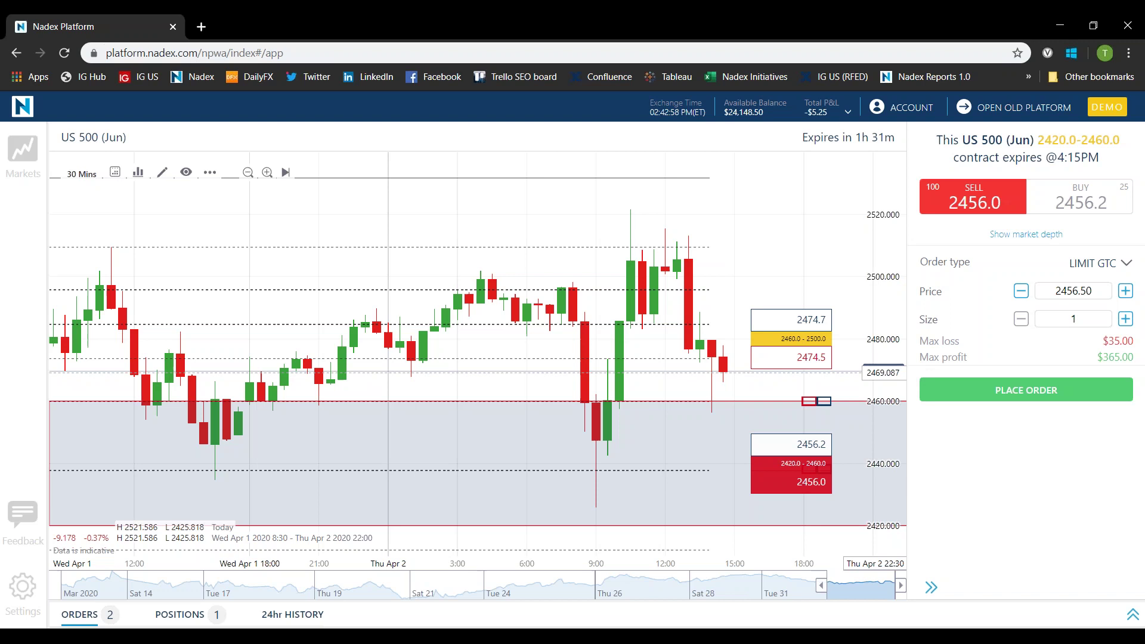
click(914, 374)
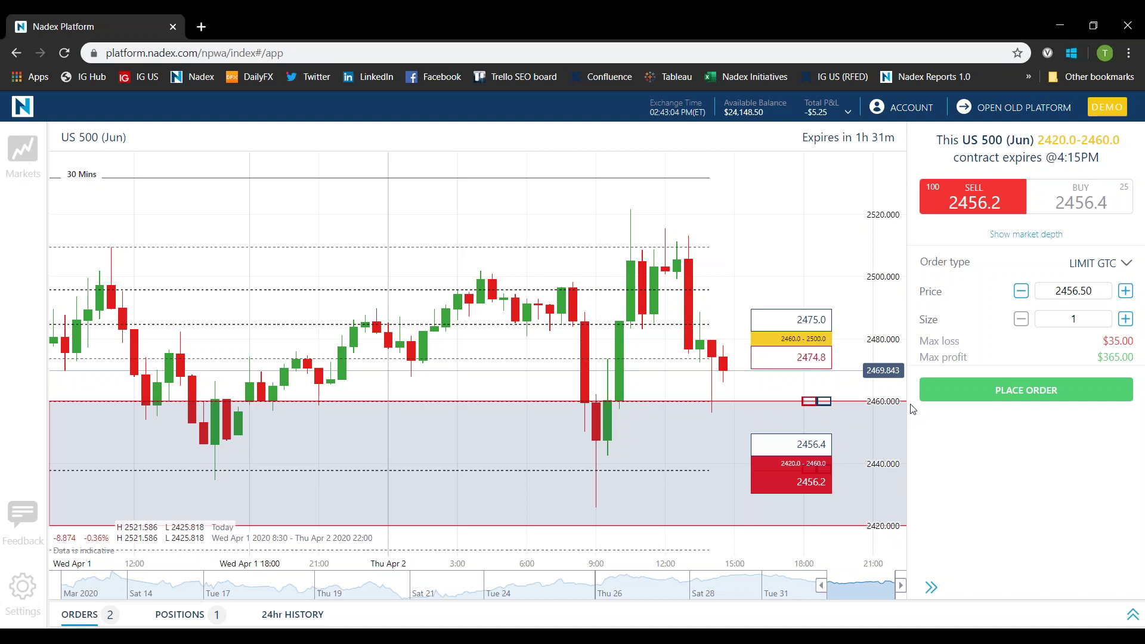
click(1116, 343)
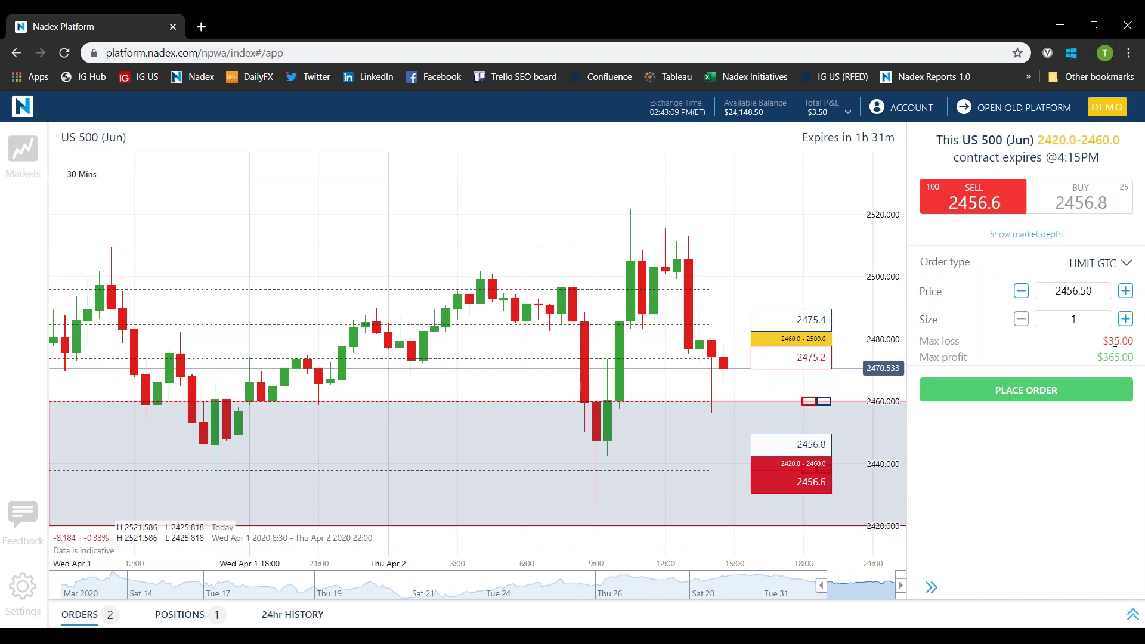
click(1113, 341)
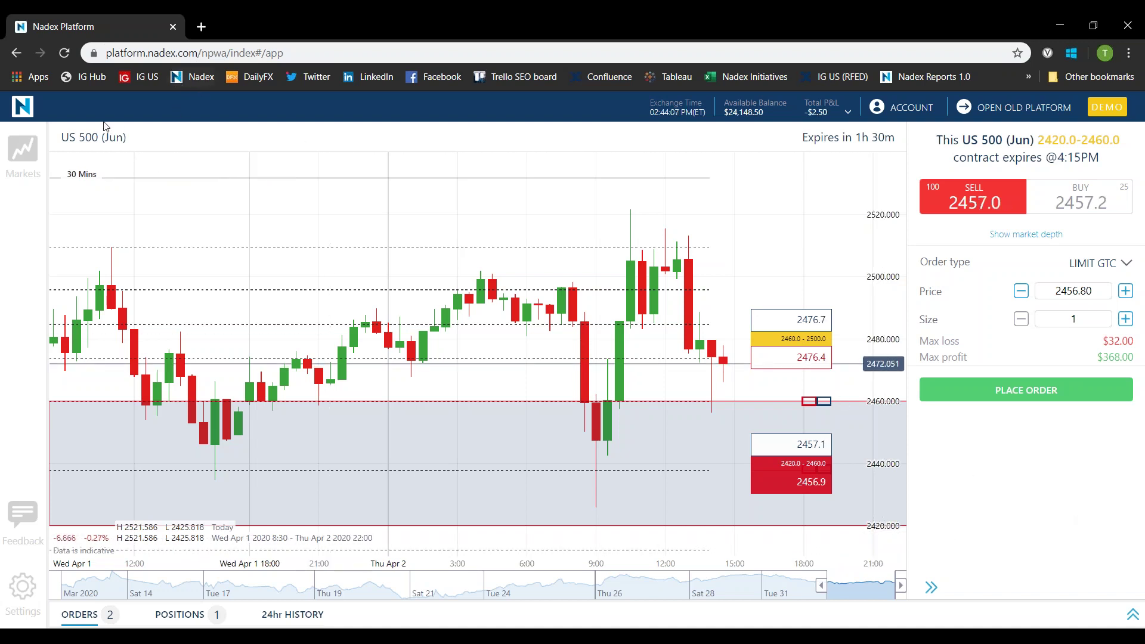
Load the US TECH 100 Weekly >7618 binary into a buy ticket at a 29.50 limit
click(14, 160)
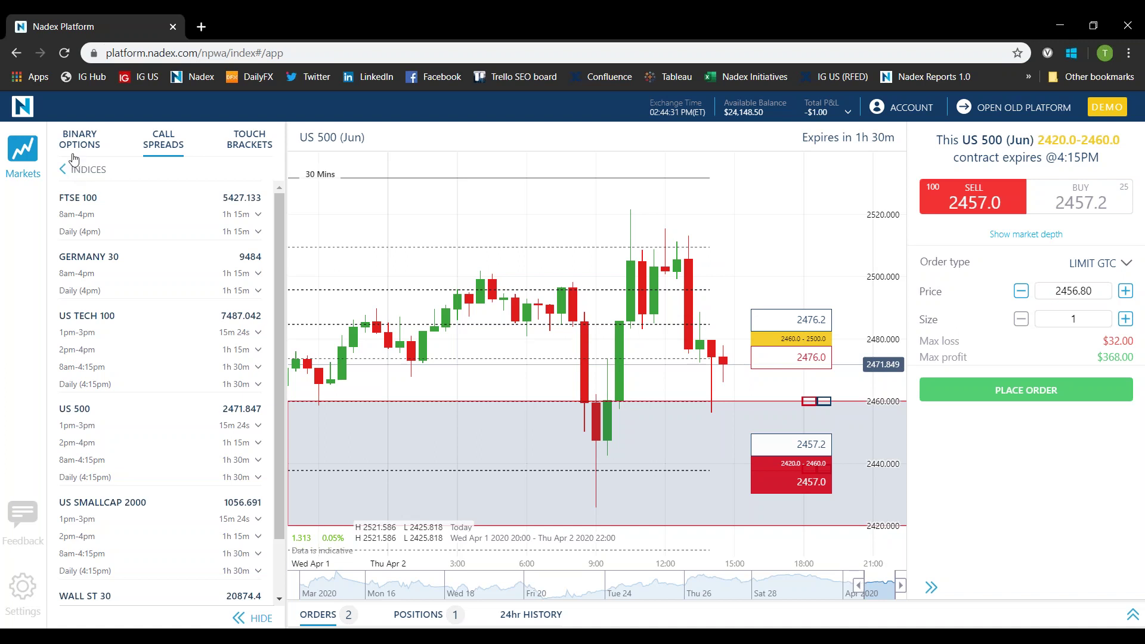
click(70, 144)
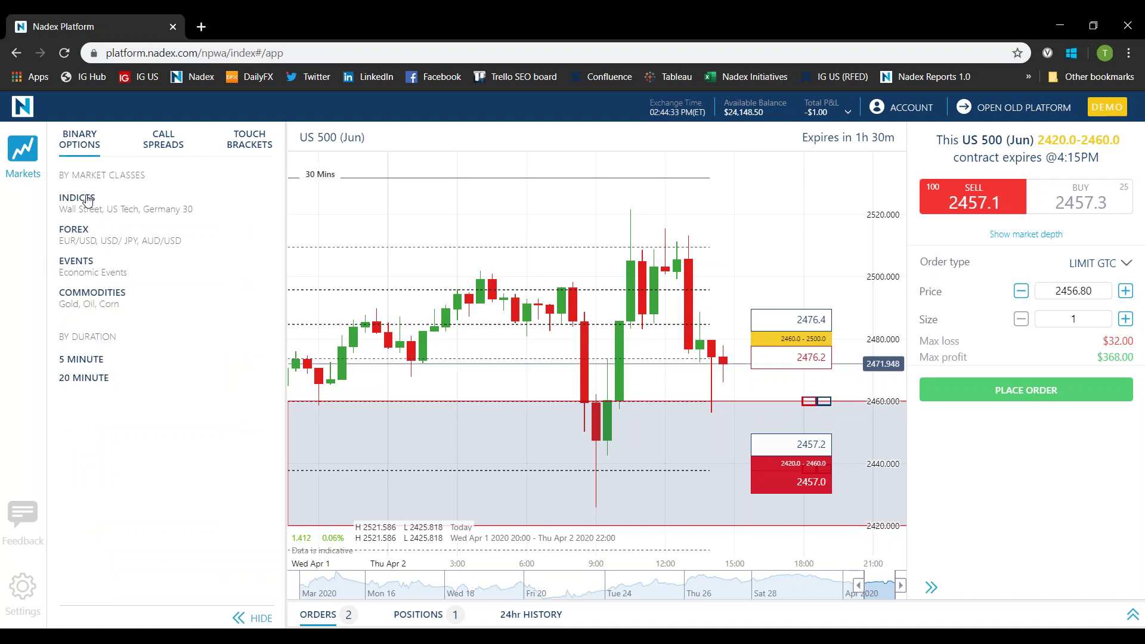
click(87, 200)
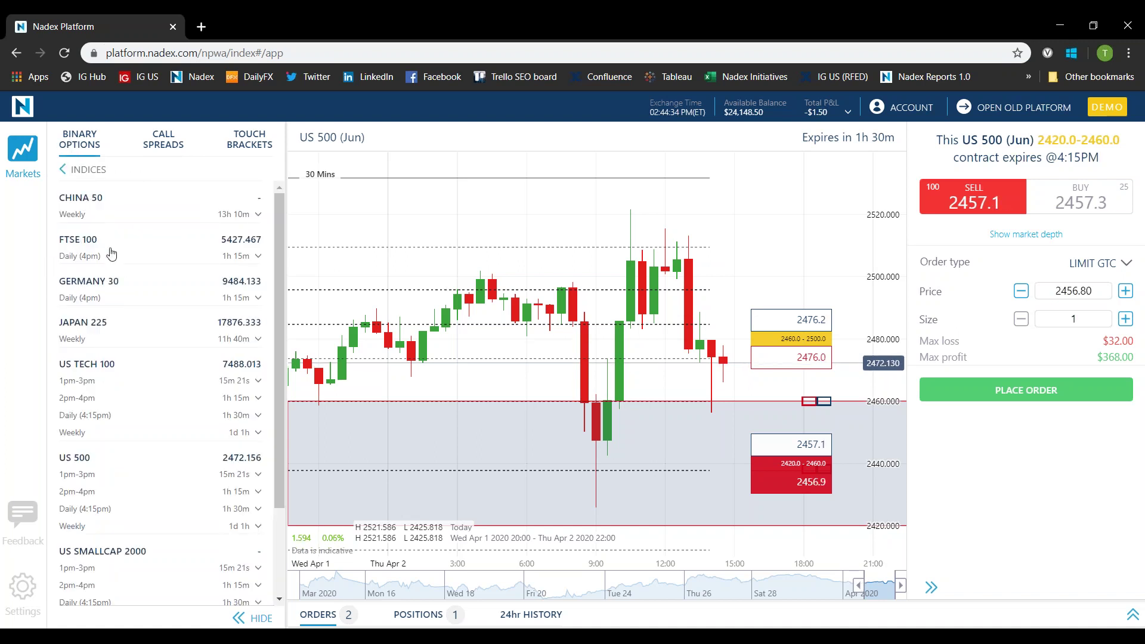
click(78, 434)
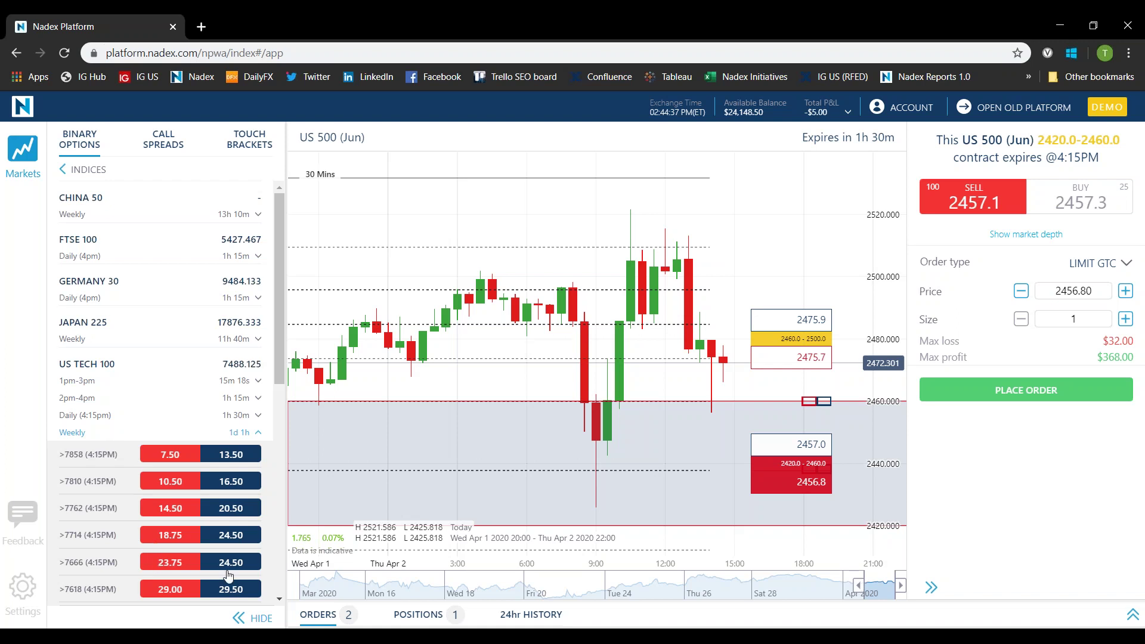
click(231, 590)
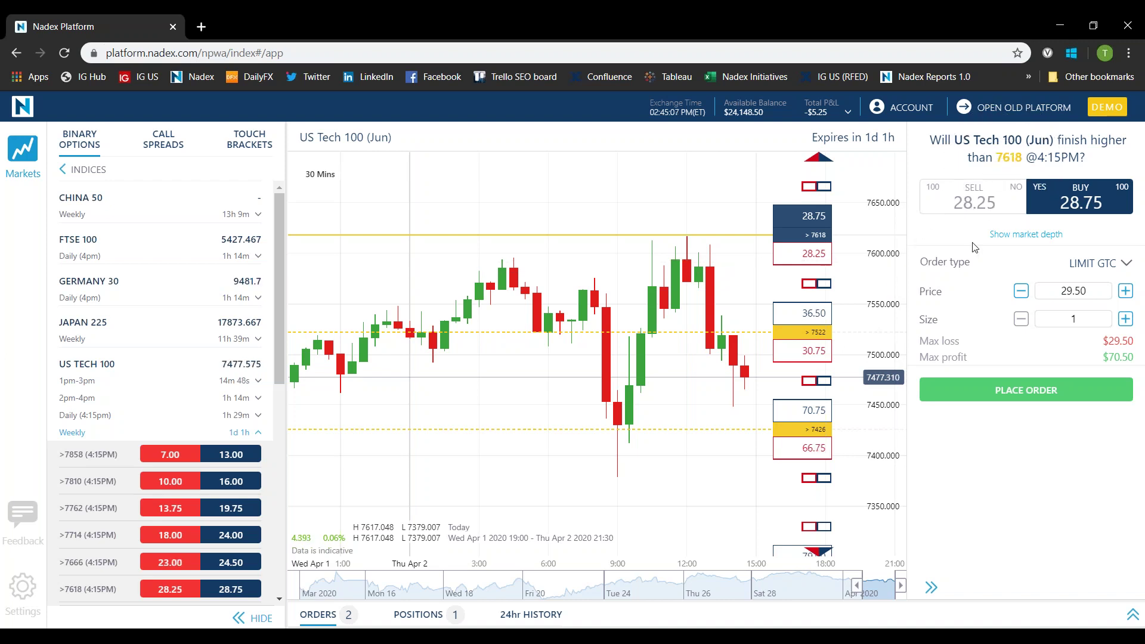
Switch the Markets panel to Touch Brackets, listing indices, forex and commodities classes
click(905, 381)
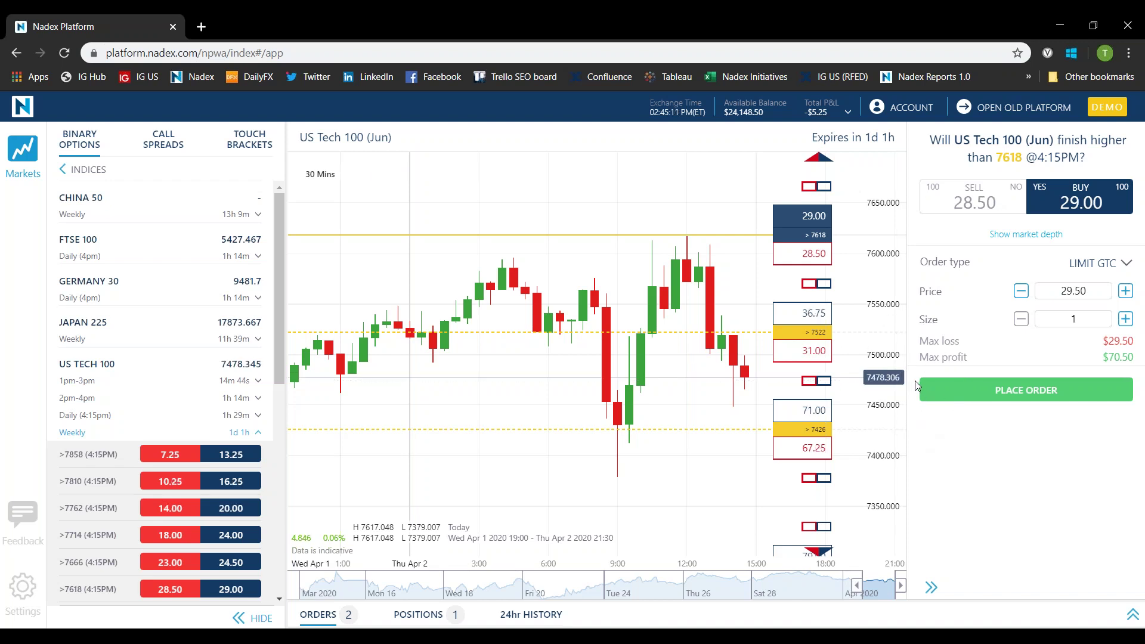
click(916, 382)
click(917, 379)
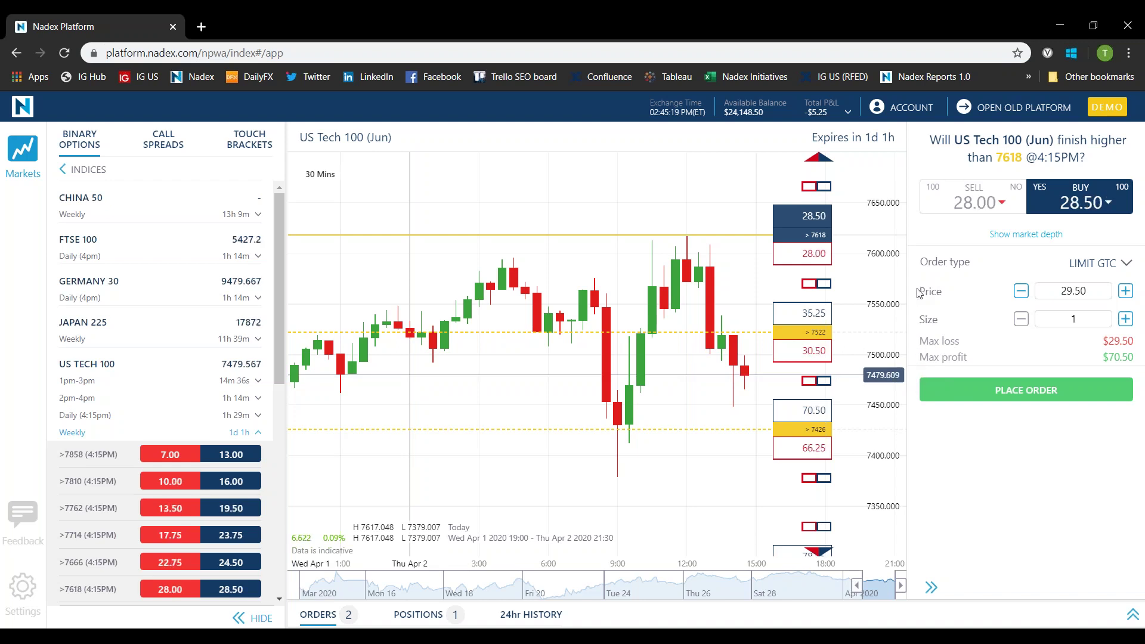
click(1014, 170)
click(1013, 172)
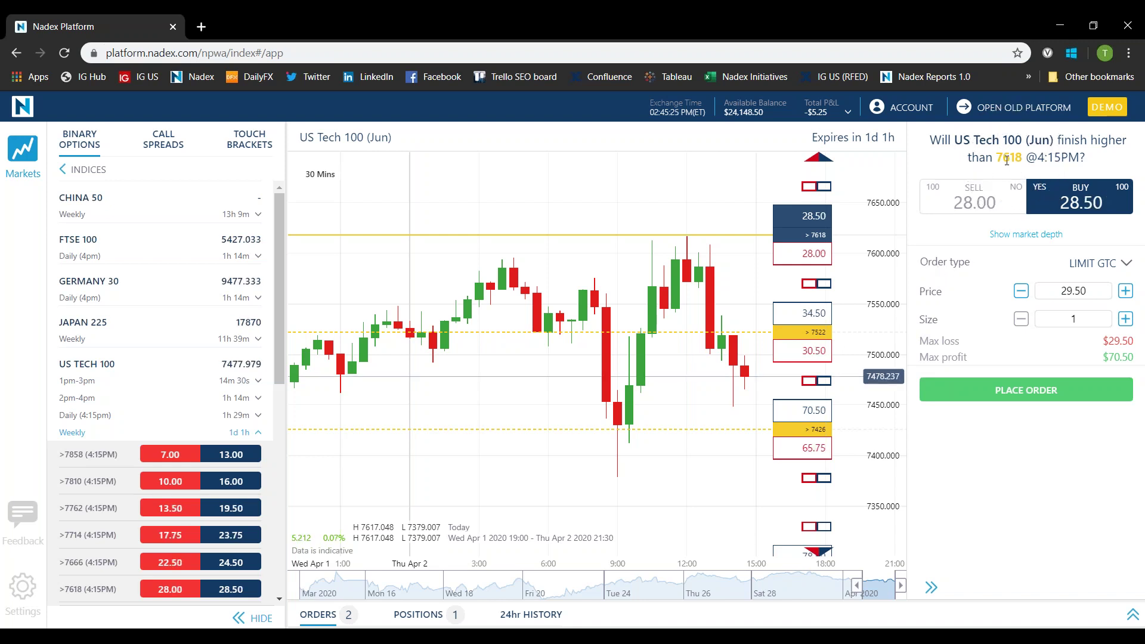
click(1007, 161)
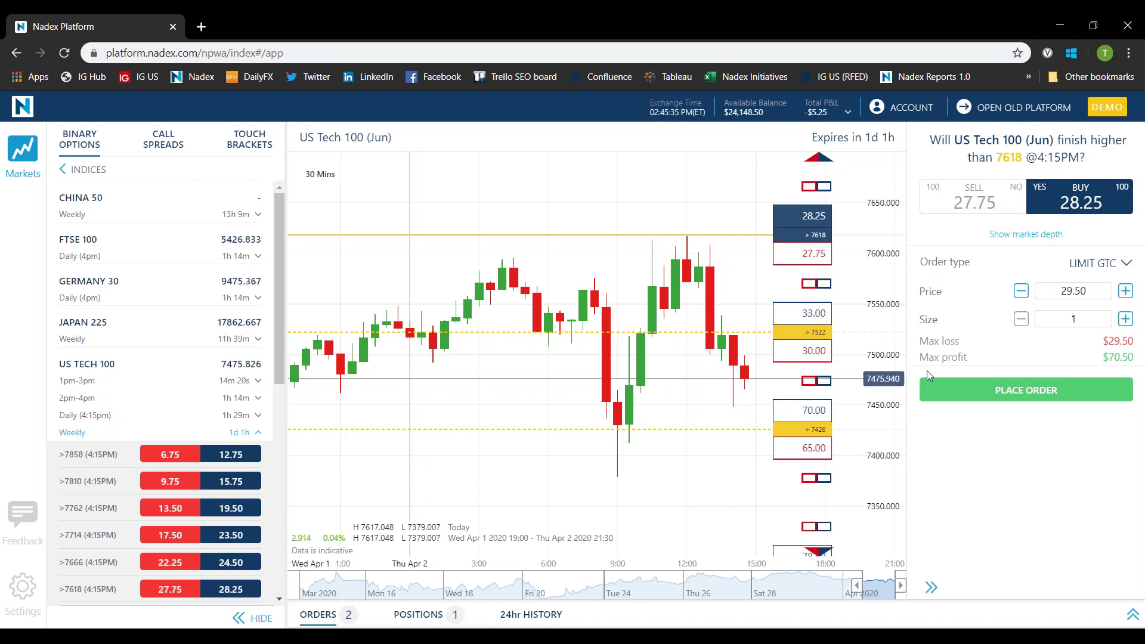
click(254, 142)
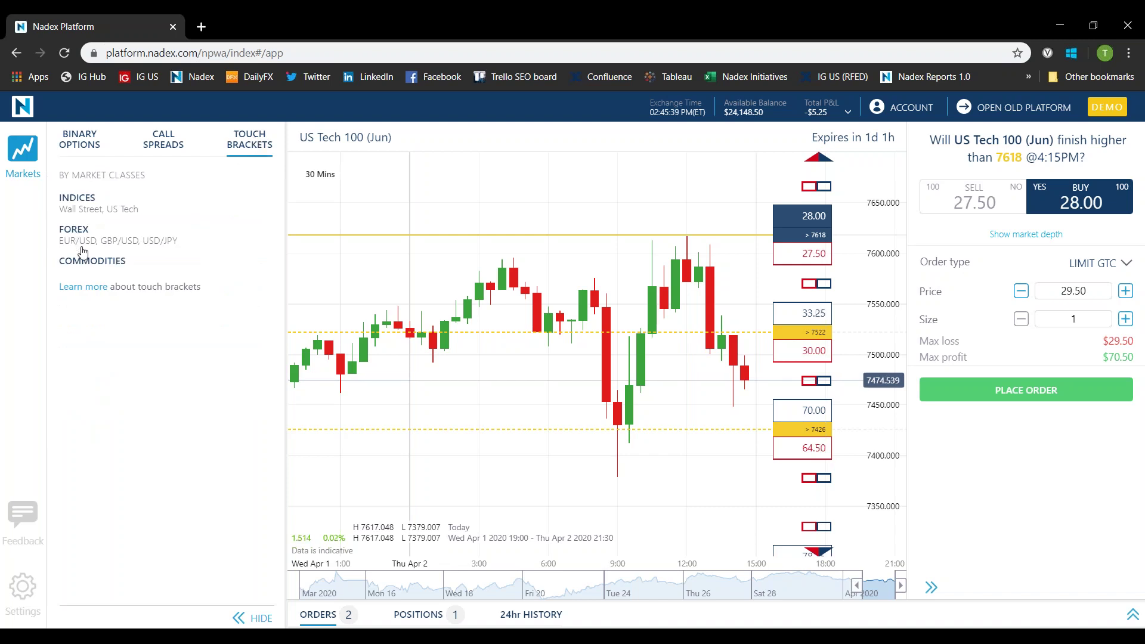
Load a Gold (Jun) 1621.0–1671.0 buy ticket at 1636.20, risking $152 to make $348
click(87, 261)
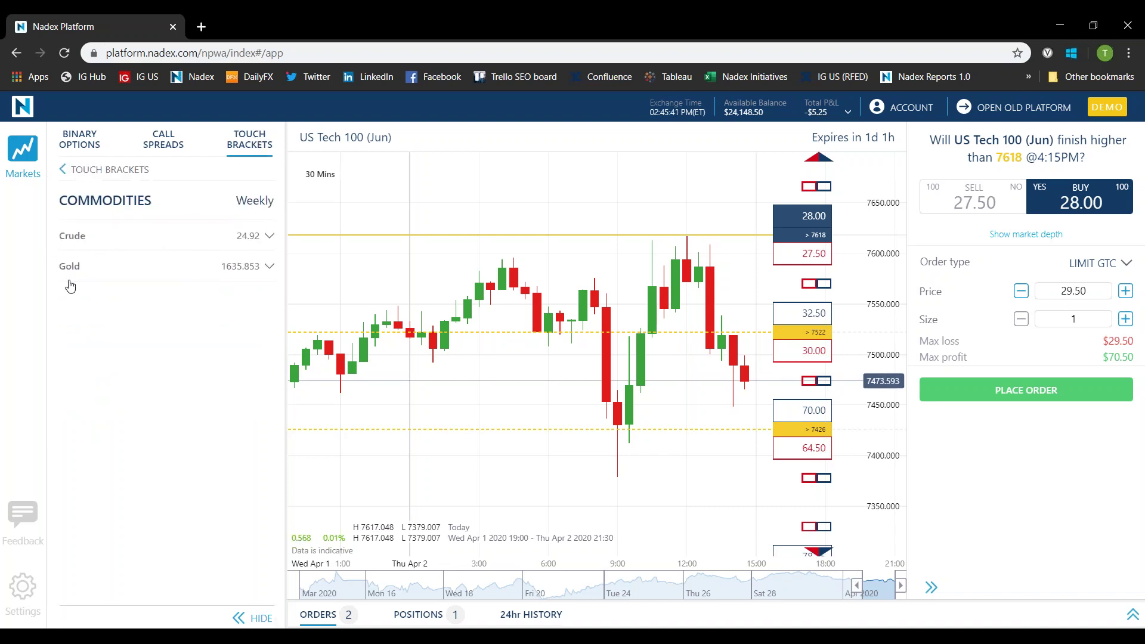
click(70, 267)
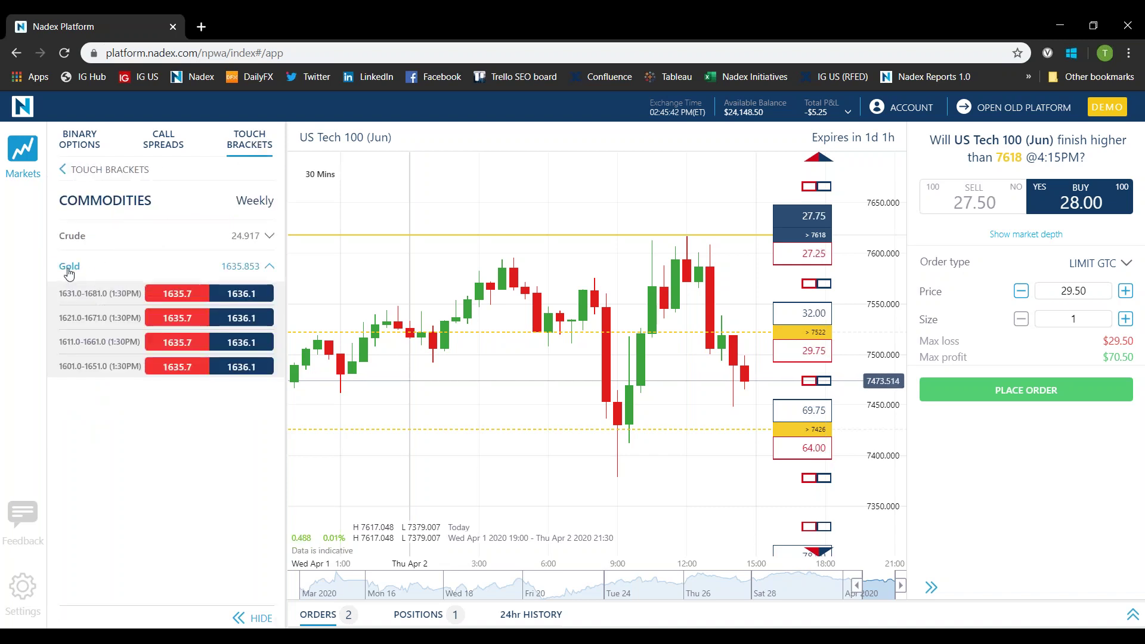
click(237, 320)
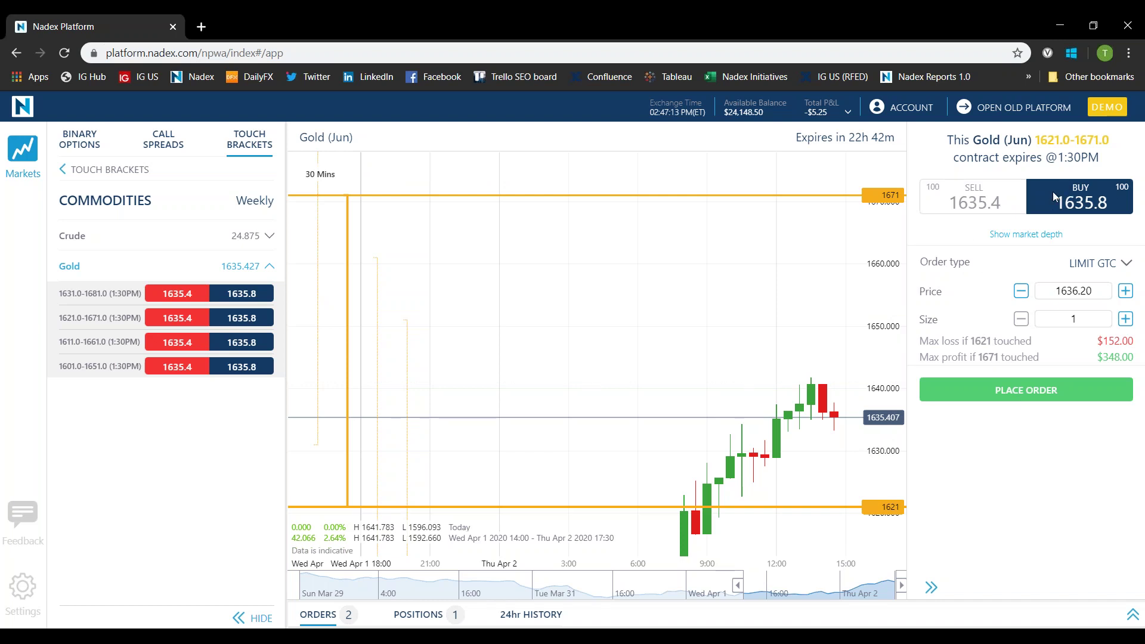
click(1000, 196)
click(1076, 204)
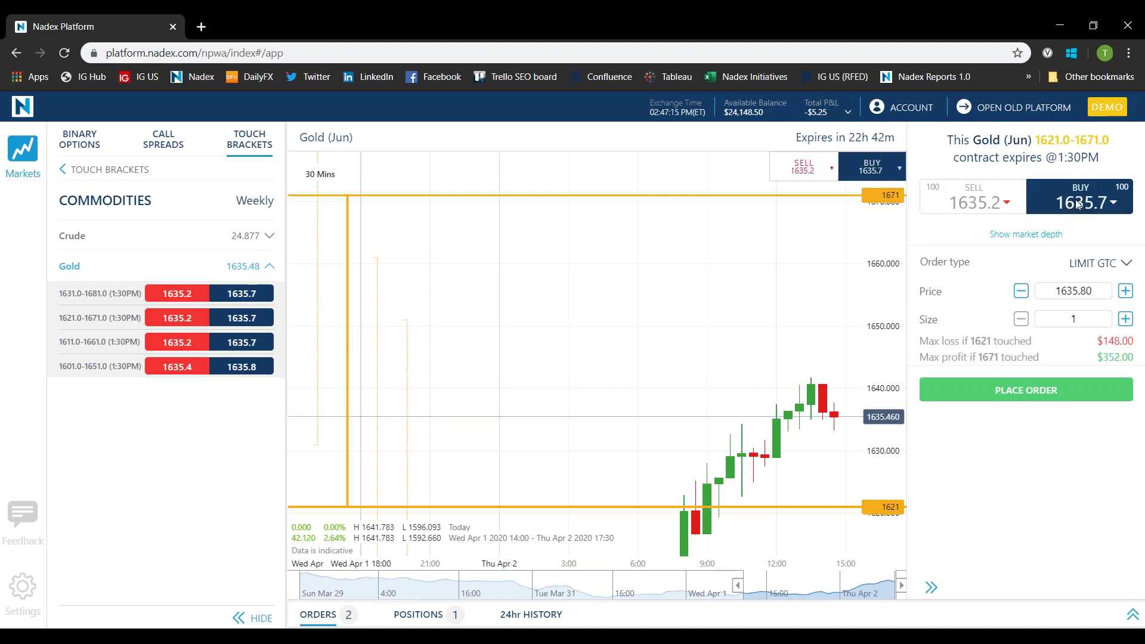
click(975, 198)
click(932, 585)
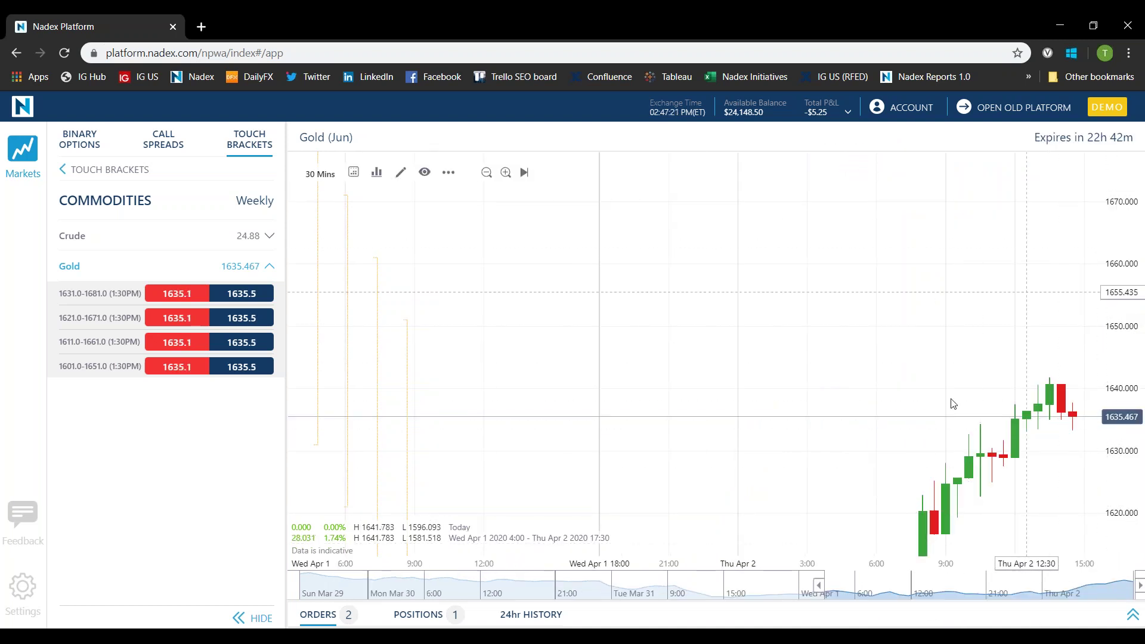
click(250, 318)
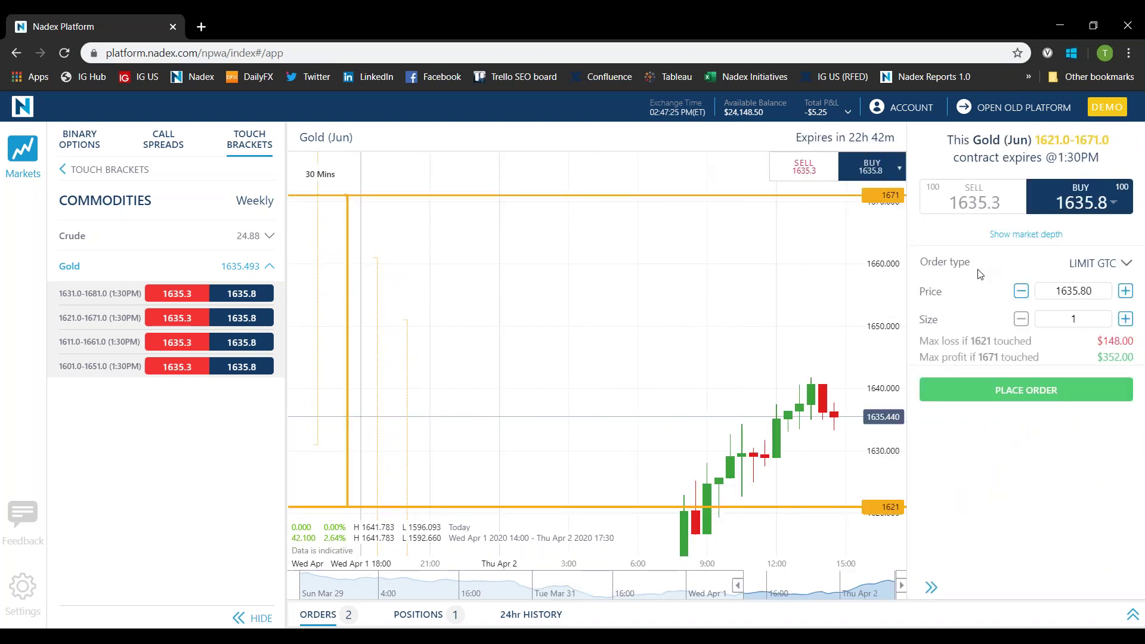
click(1084, 345)
click(1085, 344)
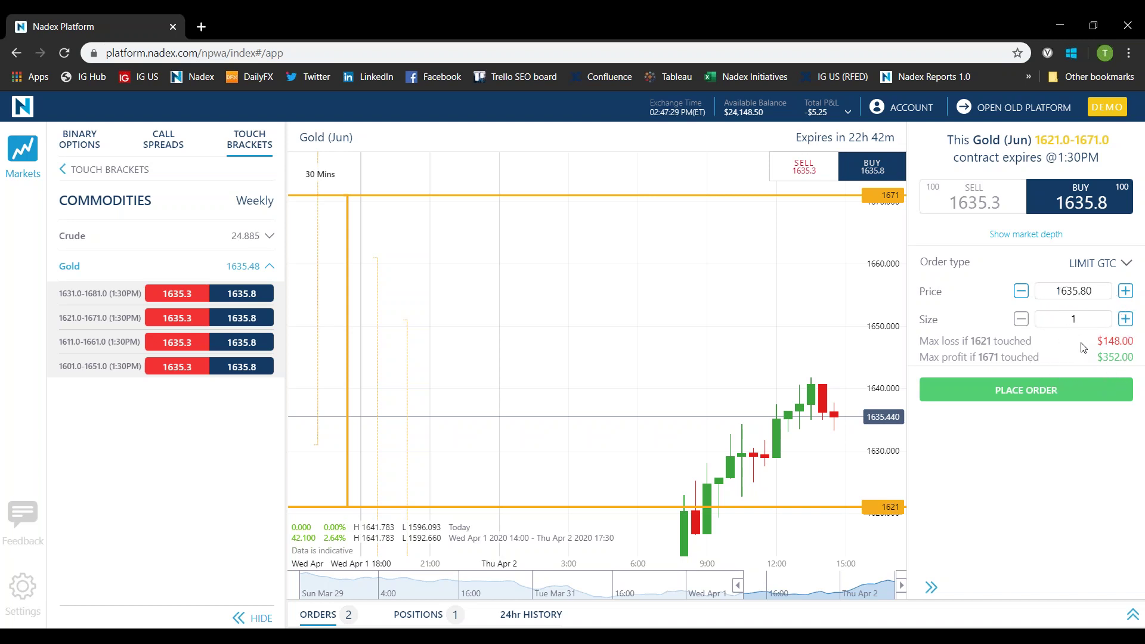